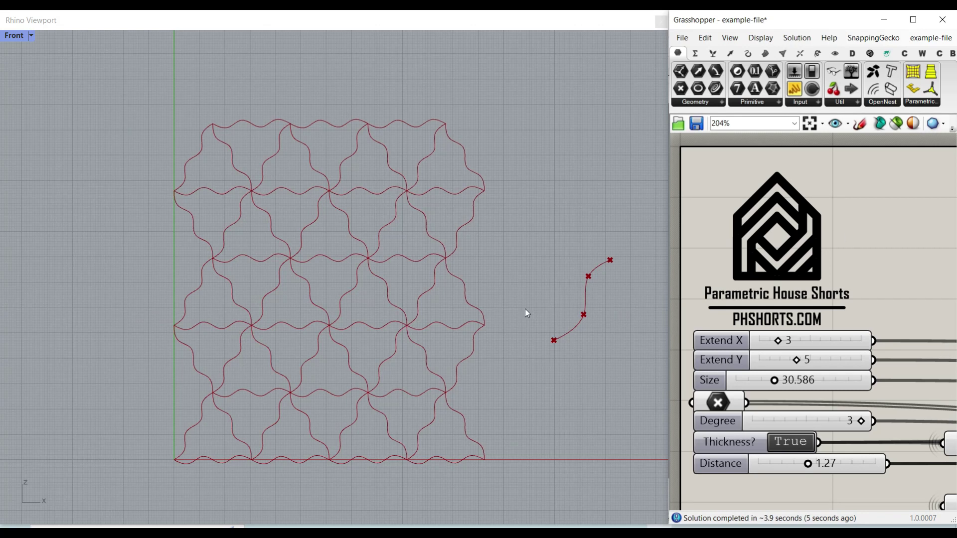
Step: Reshape the example pattern's guide curve by moving its top endpoint vertically and its two middle points horizontally
{"action": "scroll", "coordinate": [526, 308], "scroll_direction": "up", "scroll_amount": 2}
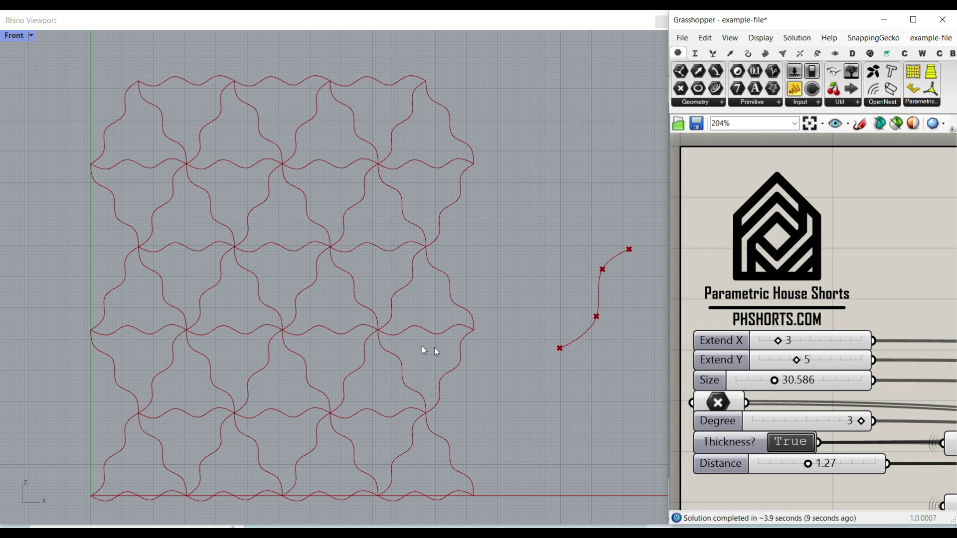
{"action": "left_click", "coordinate": [723, 405]}
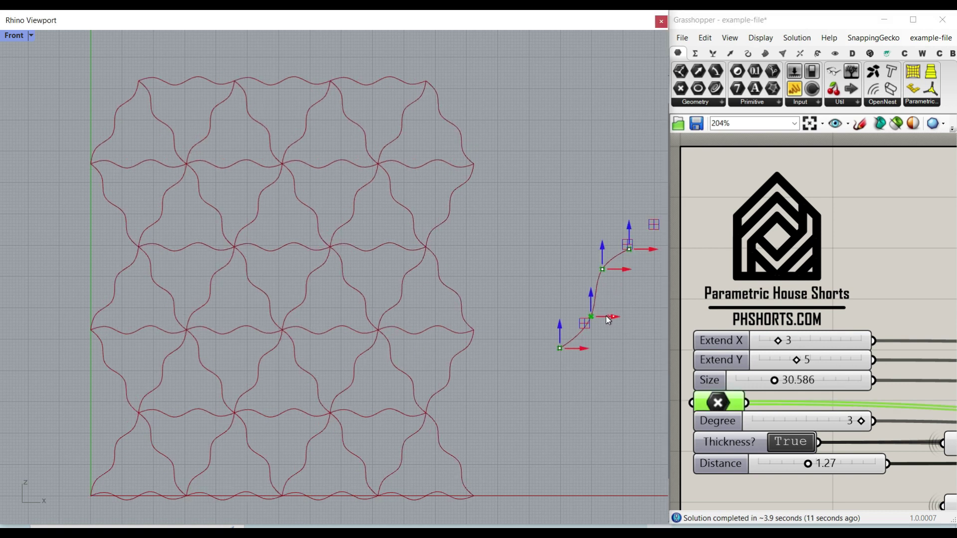
{"action": "mouse_move", "coordinate": [629, 228]}
{"action": "left_mouse_down"}
{"action": "mouse_move", "coordinate": [629, 276]}
{"action": "mouse_move", "coordinate": [629, 212]}
{"action": "left_mouse_up"}
{"action": "left_click_drag", "start_coordinate": [599, 270], "coordinate": [614, 270]}
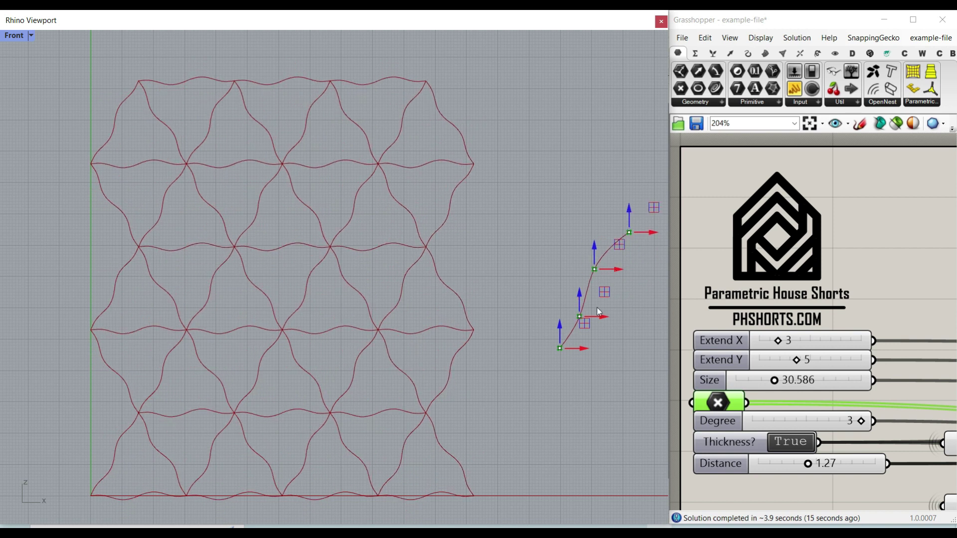
{"action": "left_click_drag", "start_coordinate": [593, 316], "coordinate": [633, 319]}
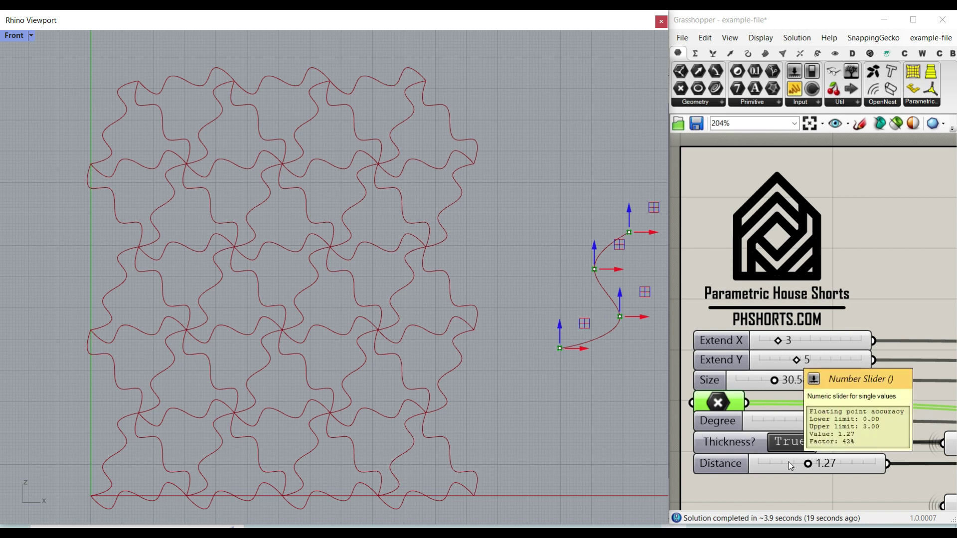
Step: Switch the Thickness toggle to False and set the Distance slider to 1.00
{"action": "left_click", "coordinate": [860, 420]}
{"action": "mouse_move", "coordinate": [859, 420]}
{"action": "left_mouse_down"}
{"action": "mouse_move", "coordinate": [769, 419]}
{"action": "mouse_move", "coordinate": [855, 423]}
{"action": "left_mouse_up"}
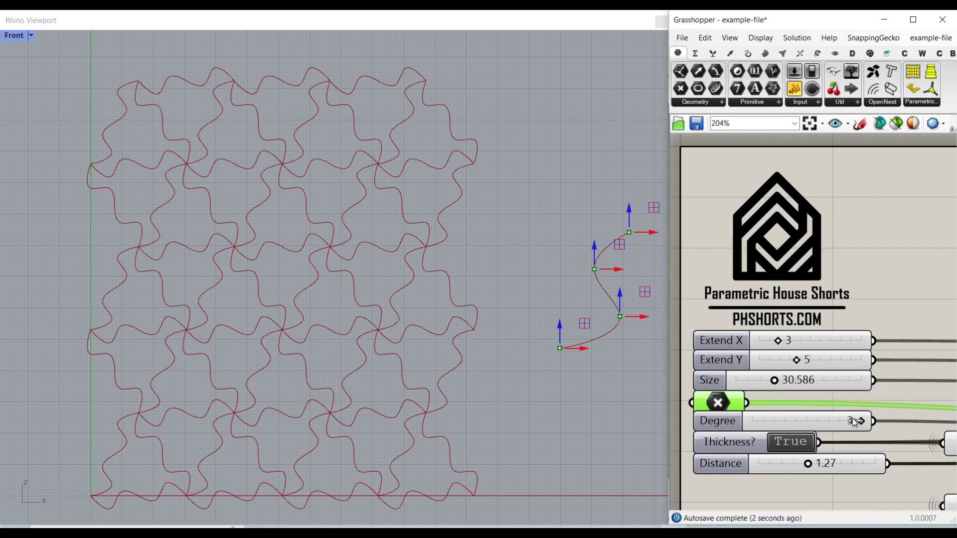
{"action": "double_click", "coordinate": [798, 445]}
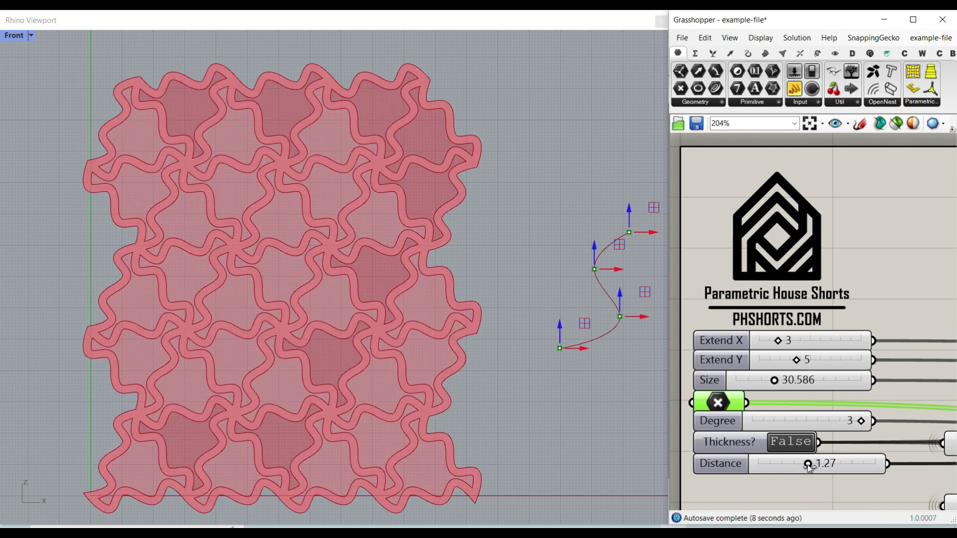
{"action": "left_click_drag", "start_coordinate": [807, 464], "coordinate": [797, 464]}
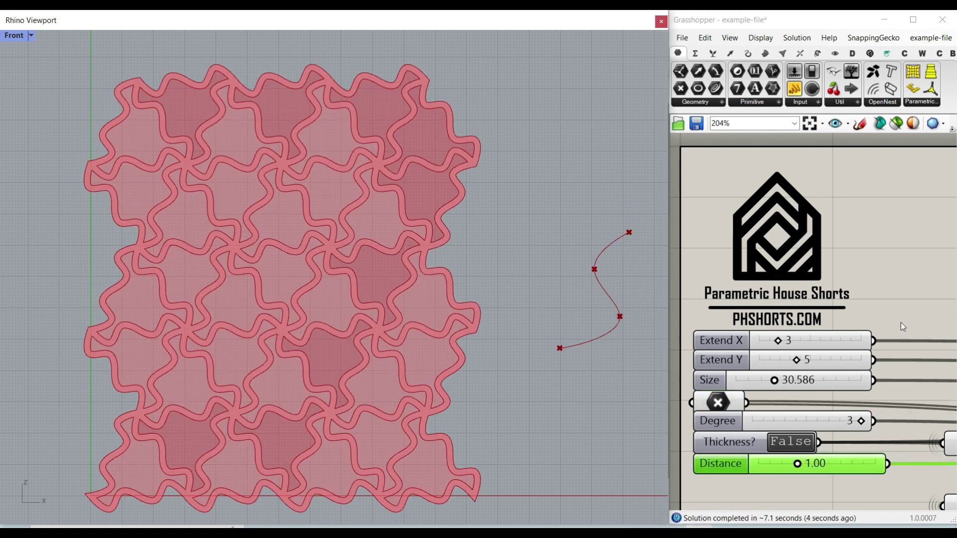
Step: Examine which parts of the pattern the two output Surface parameters contain
{"action": "scroll", "coordinate": [883, 323], "scroll_direction": "down", "scroll_amount": 2}
{"action": "right_click_drag", "start_coordinate": [881, 323], "coordinate": [803, 298]}
{"action": "scroll", "coordinate": [866, 393], "scroll_direction": "up", "scroll_amount": 1}
{"action": "scroll", "coordinate": [867, 395], "scroll_direction": "up", "scroll_amount": 2}
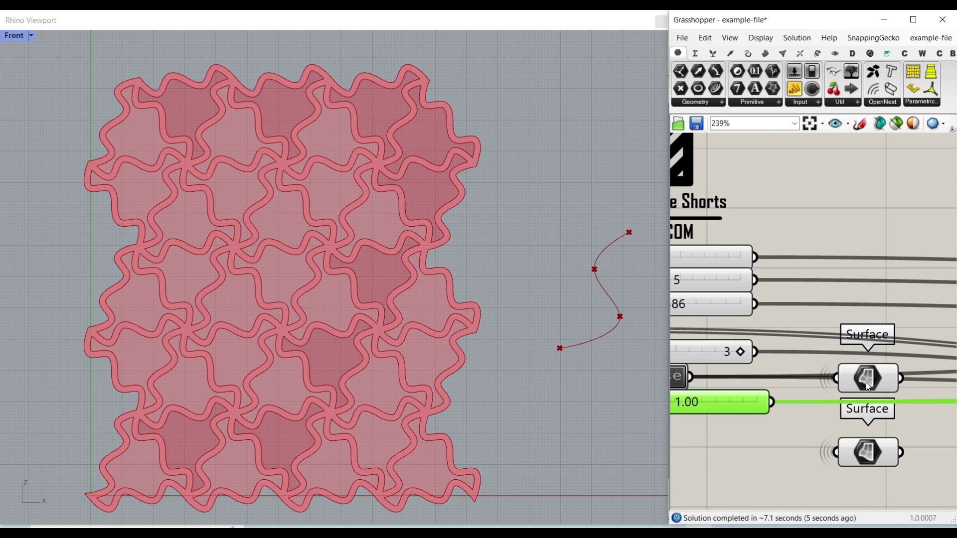
{"action": "left_click", "coordinate": [862, 380]}
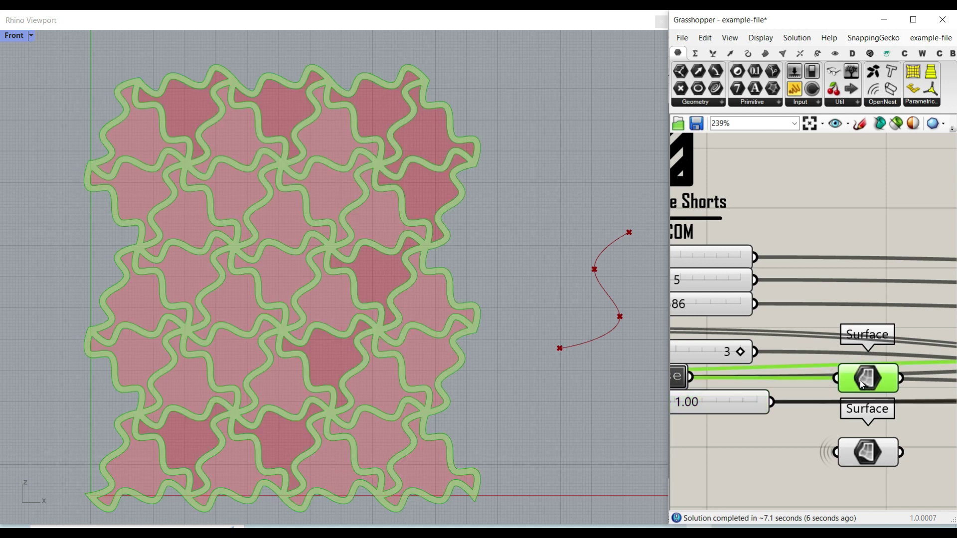
{"action": "left_click", "coordinate": [866, 461]}
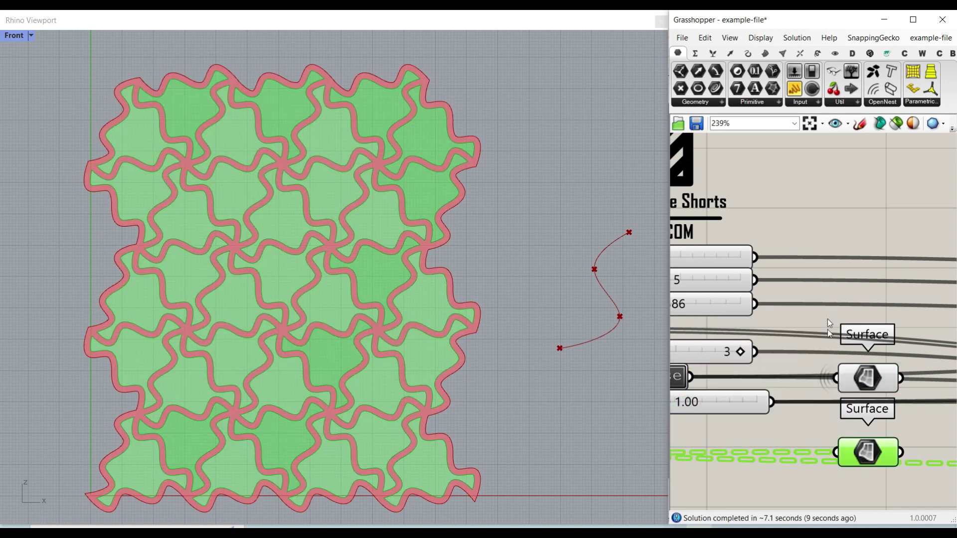
{"action": "scroll", "coordinate": [823, 318], "scroll_direction": "down", "scroll_amount": 4}
{"action": "right_click_drag", "start_coordinate": [772, 322], "coordinate": [865, 388]}
{"action": "scroll", "coordinate": [813, 342], "scroll_direction": "up", "scroll_amount": 3}
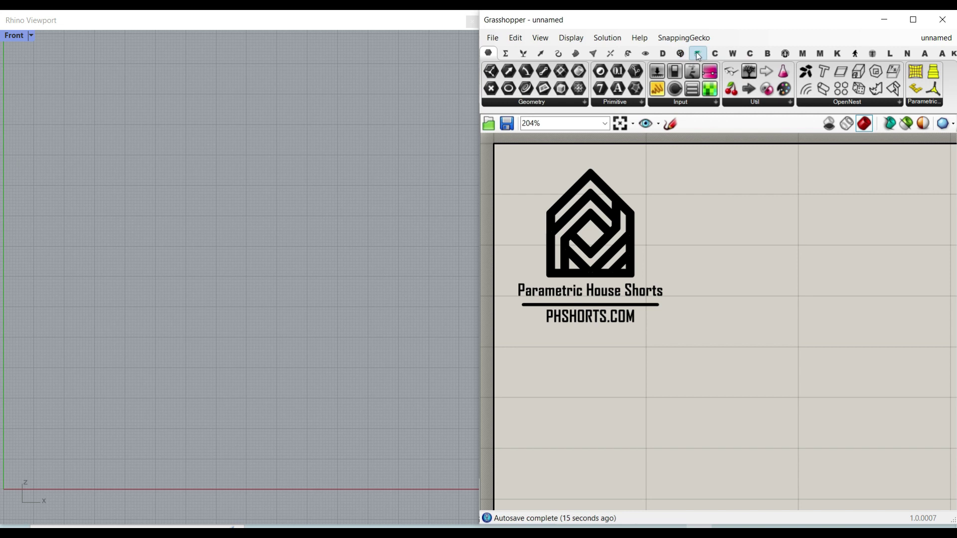
Step: Place an Escher Trilateral A component on the empty canvas of the new definition
{"action": "left_click", "coordinate": [679, 55]}
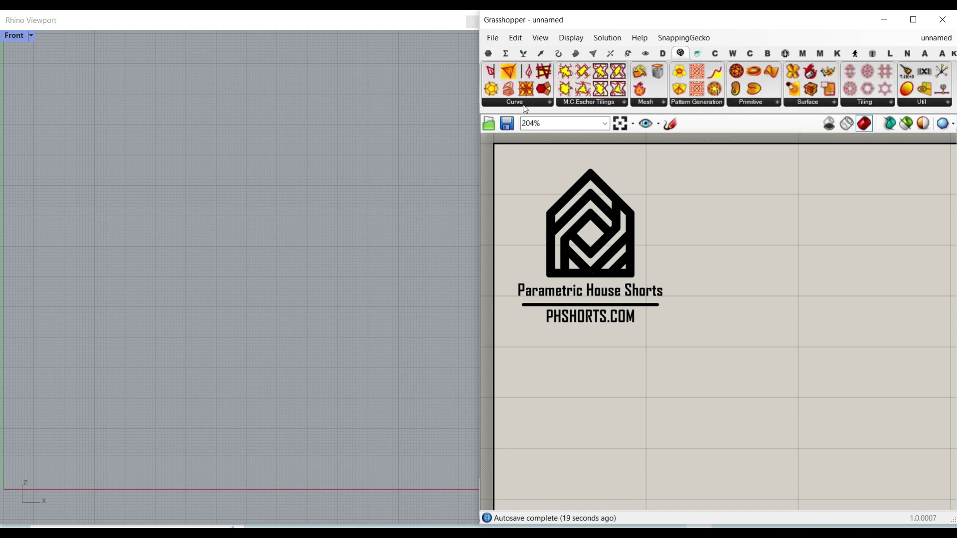
{"action": "left_click", "coordinate": [599, 103]}
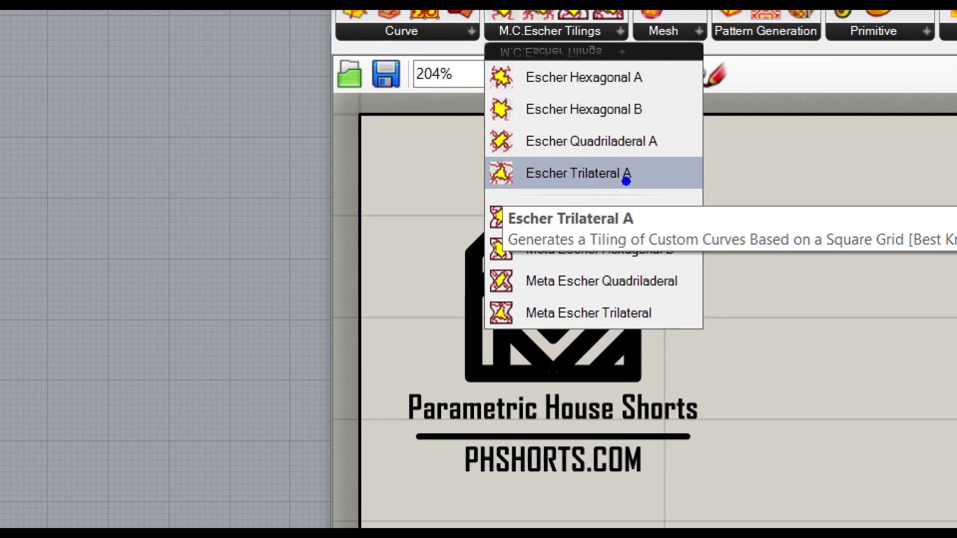
{"action": "left_click_drag", "start_coordinate": [627, 174], "coordinate": [559, 168]}
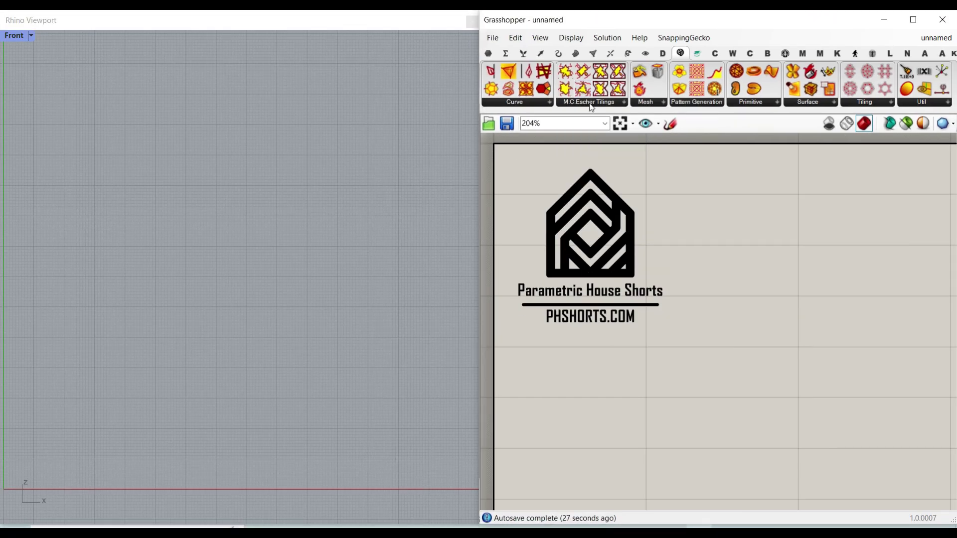
{"action": "left_click", "coordinate": [589, 103]}
{"action": "left_click_drag", "start_coordinate": [626, 174], "coordinate": [857, 380]}
{"action": "right_click_drag", "start_coordinate": [872, 399], "coordinate": [761, 330]}
{"action": "left_click_drag", "start_coordinate": [762, 330], "coordinate": [794, 376]}
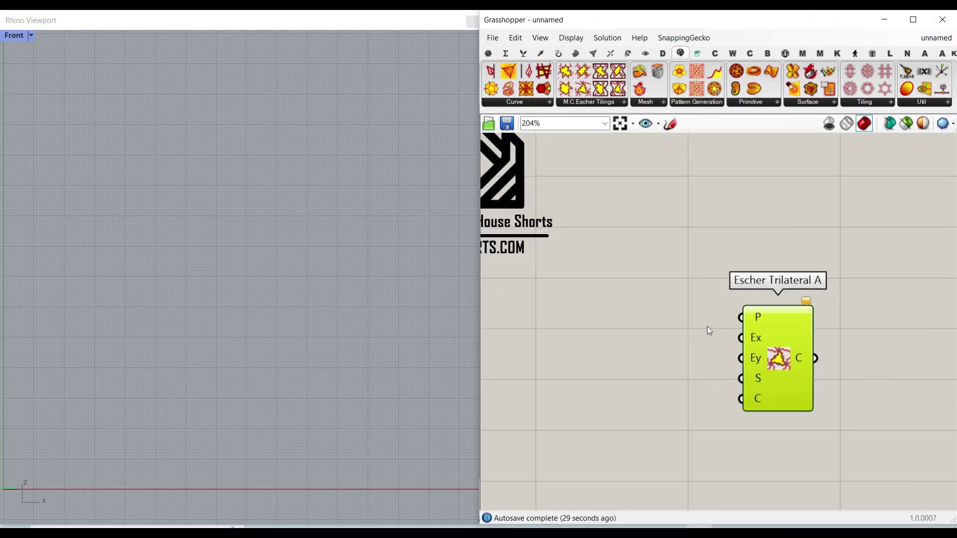
{"action": "scroll", "coordinate": [833, 376], "scroll_direction": "up", "scroll_amount": 3}
{"action": "right_click_drag", "start_coordinate": [833, 376], "coordinate": [883, 340]}
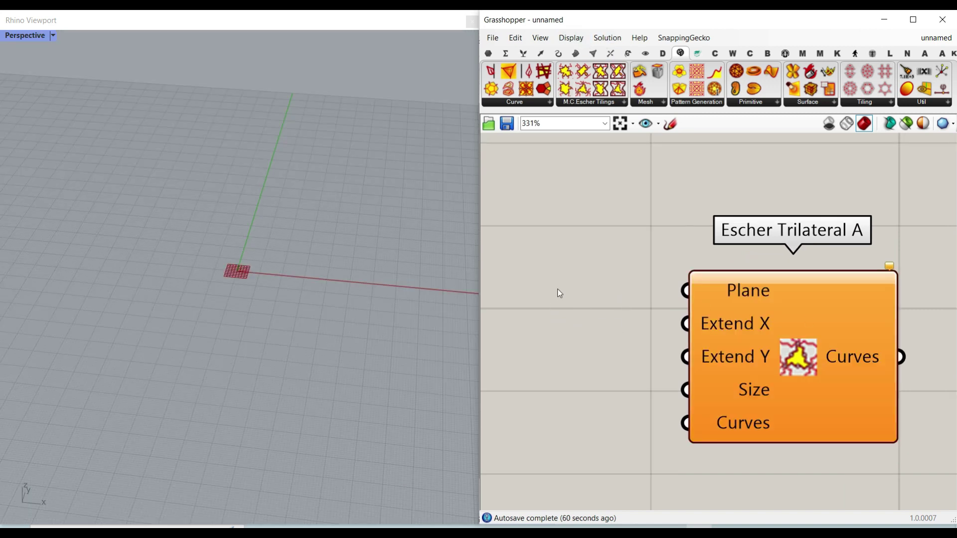
Step: Add an XZ Plane component beside Escher Trilateral A and connect it to the Plane input
{"action": "double_click", "coordinate": [567, 282]}
{"action": "type", "text": "xz"}
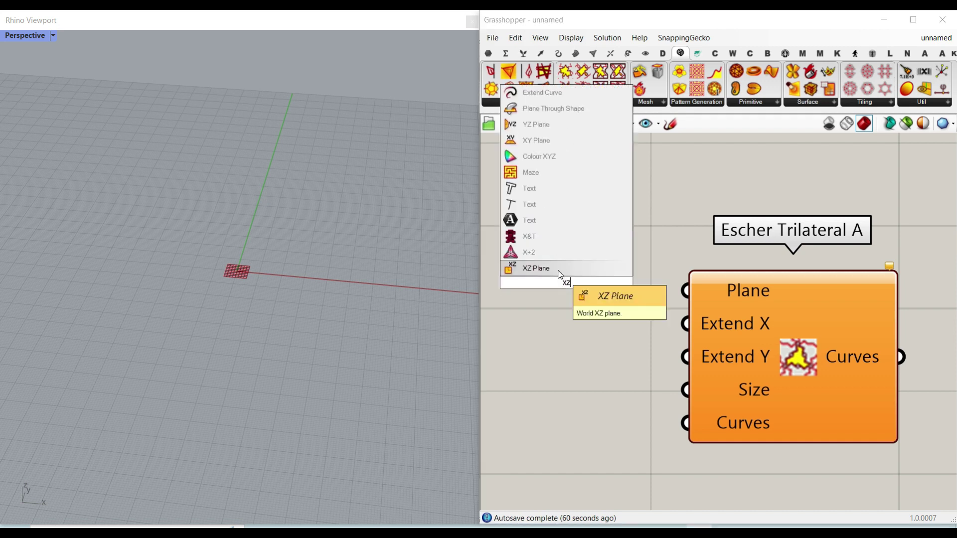
{"action": "left_click", "coordinate": [561, 272]}
{"action": "mouse_move", "coordinate": [758, 296]}
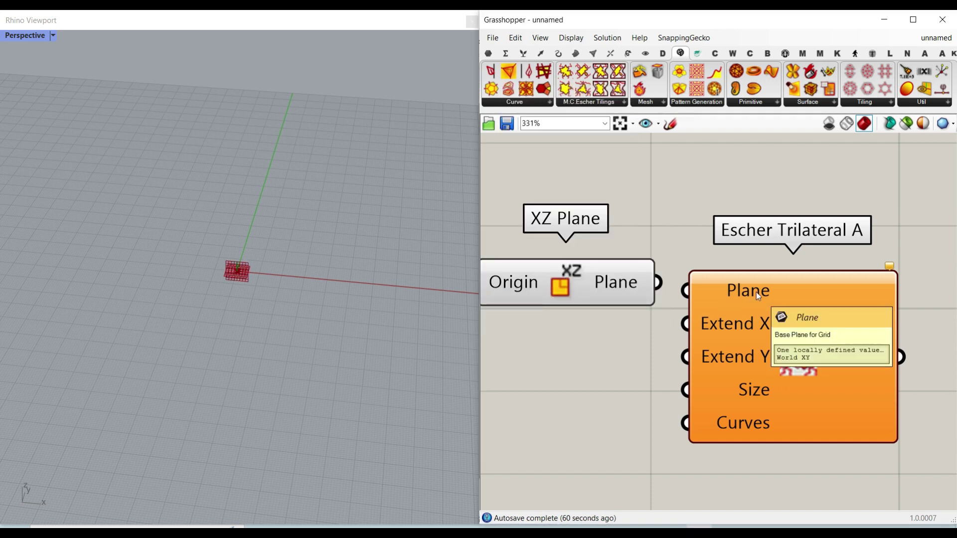
{"action": "left_click_drag", "start_coordinate": [685, 291], "coordinate": [658, 282]}
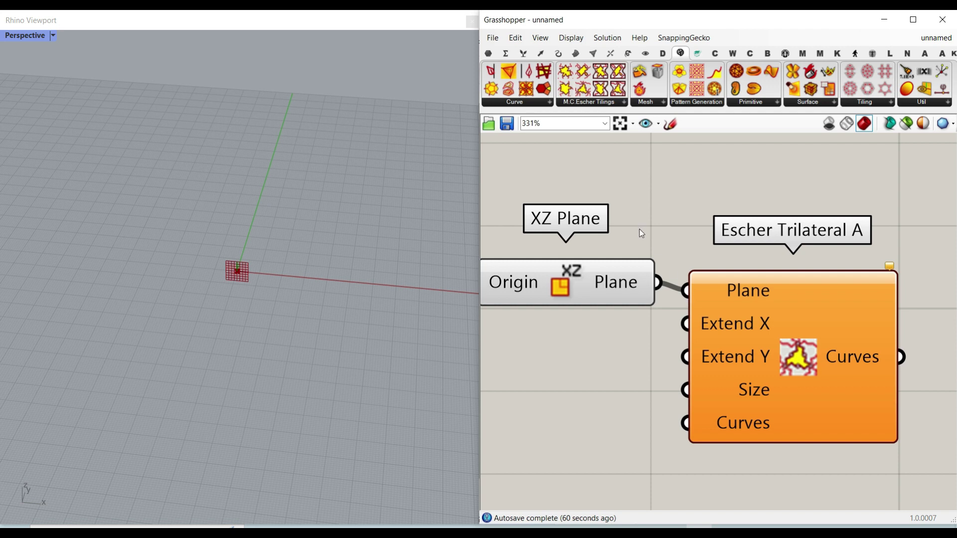
{"action": "right_click_drag", "start_coordinate": [630, 245], "coordinate": [702, 239]}
{"action": "scroll", "coordinate": [703, 240], "scroll_direction": "down", "scroll_amount": 2}
{"action": "left_click_drag", "start_coordinate": [659, 266], "coordinate": [638, 272]}
{"action": "left_click", "coordinate": [656, 384]}
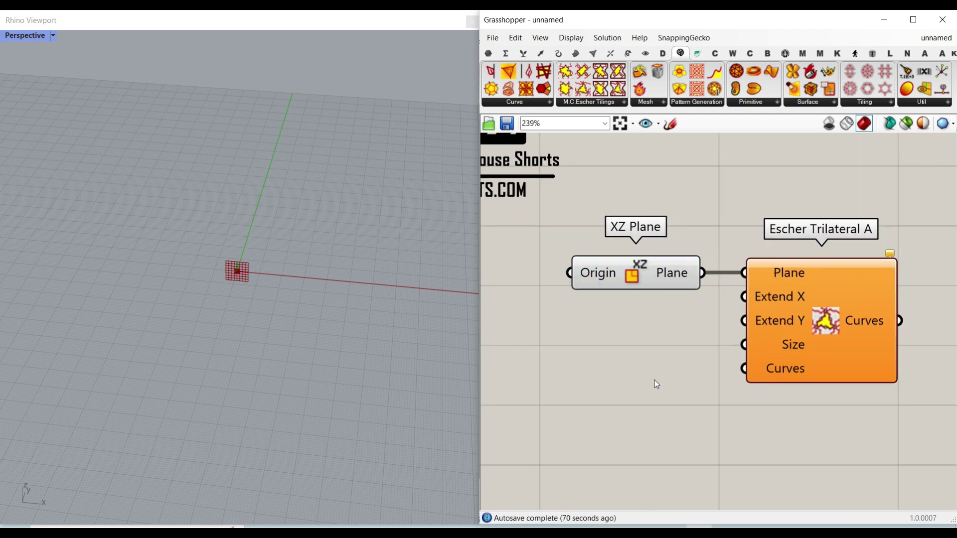
Step: Add an Interpolate component and connect its Curve output to the Curves input of Escher Trilateral A
{"action": "scroll", "coordinate": [829, 362], "scroll_direction": "up", "scroll_amount": 3}
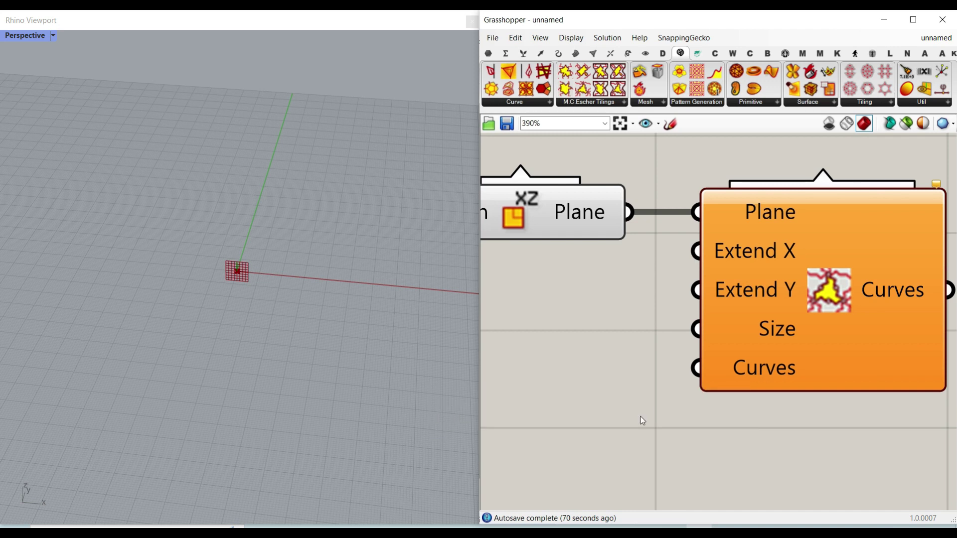
{"action": "scroll", "coordinate": [701, 376], "scroll_direction": "down", "scroll_amount": 2}
{"action": "right_click_drag", "start_coordinate": [761, 364], "coordinate": [808, 324]}
{"action": "left_click", "coordinate": [560, 55]}
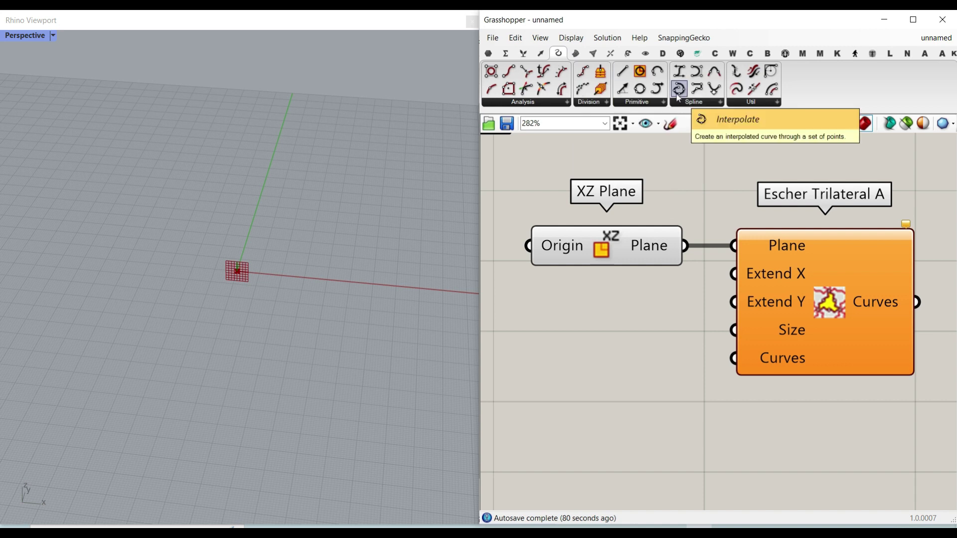
{"action": "left_click_drag", "start_coordinate": [678, 89], "coordinate": [655, 387]}
{"action": "scroll", "coordinate": [678, 373], "scroll_direction": "down", "scroll_amount": 3}
{"action": "right_click_drag", "start_coordinate": [733, 352], "coordinate": [716, 328]}
{"action": "left_click_drag", "start_coordinate": [717, 328], "coordinate": [789, 328]}
{"action": "scroll", "coordinate": [662, 359], "scroll_direction": "up", "scroll_amount": 3}
{"action": "left_click_drag", "start_coordinate": [653, 332], "coordinate": [697, 337]}
{"action": "left_click_drag", "start_coordinate": [773, 312], "coordinate": [858, 326]}
{"action": "right_click_drag", "start_coordinate": [629, 333], "coordinate": [717, 351]}
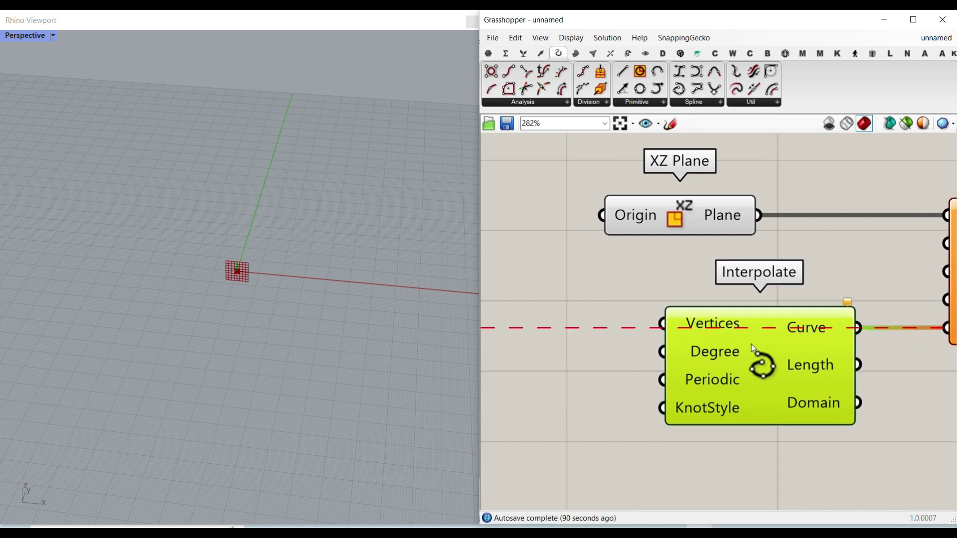
Step: Extract the Vertices input of Interpolate into its own point parameter
{"action": "right_click", "coordinate": [706, 326]}
{"action": "left_click", "coordinate": [742, 500]}
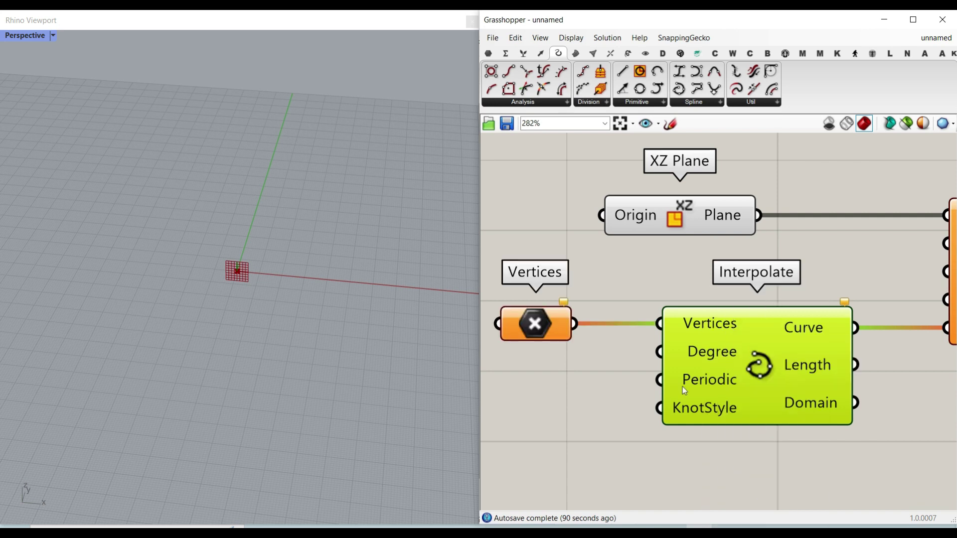
{"action": "right_click_drag", "start_coordinate": [593, 355], "coordinate": [629, 363]}
Step: Set the Rhino viewport to the Front view
{"action": "left_click", "coordinate": [36, 39]}
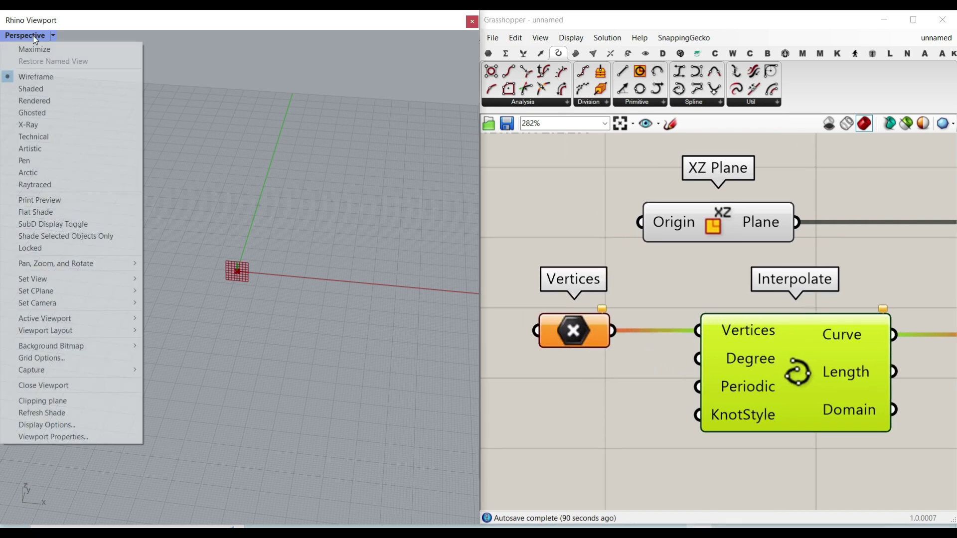
{"action": "mouse_move", "coordinate": [49, 282]}
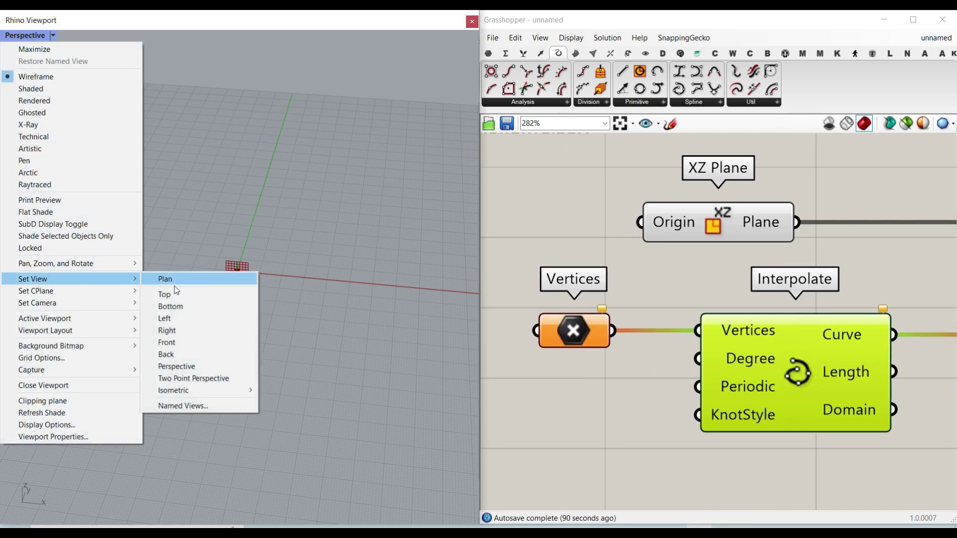
{"action": "left_click", "coordinate": [178, 342]}
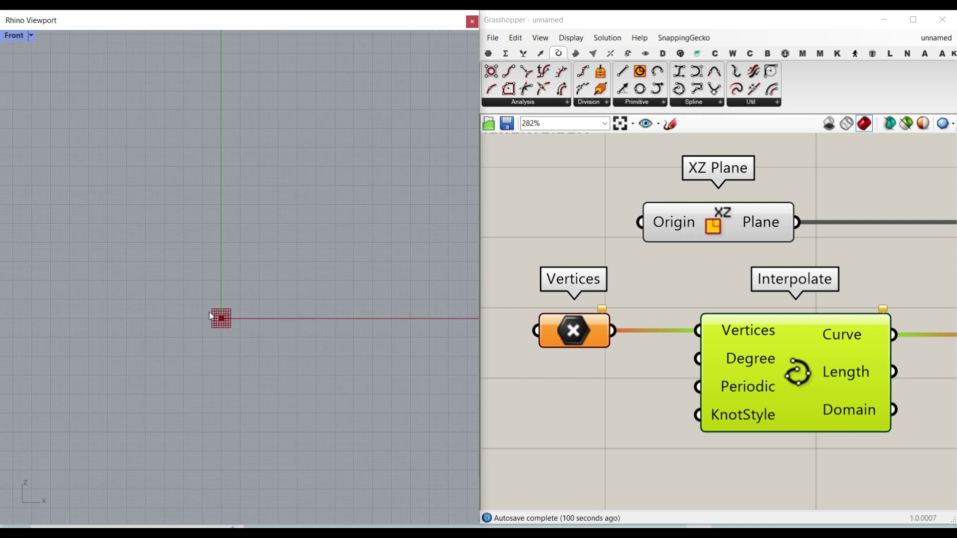
Step: Assign multiple points to the Vertices parameter by picking four points in the Front view, beside the base grid
{"action": "right_click", "coordinate": [575, 333]}
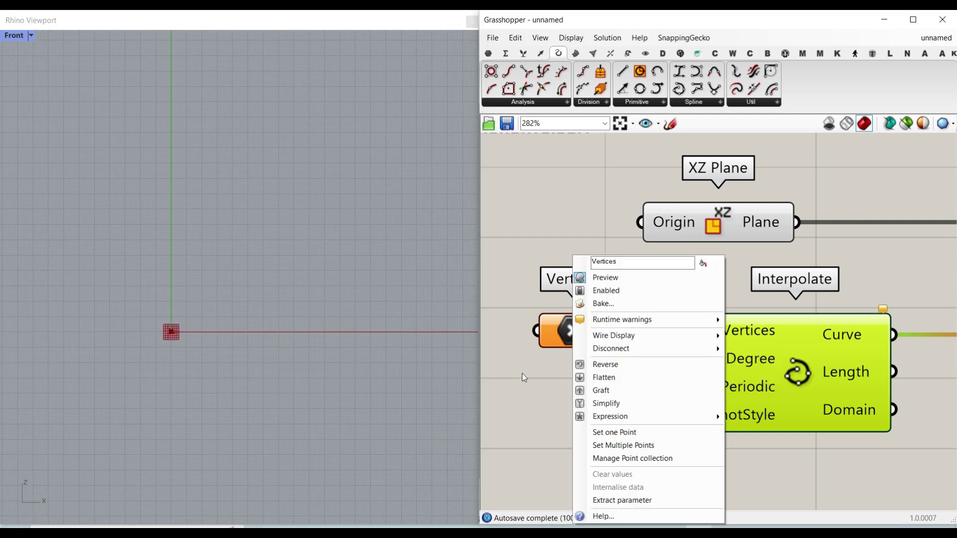
{"action": "left_click", "coordinate": [606, 445]}
{"action": "left_click", "coordinate": [357, 356]}
{"action": "left_click", "coordinate": [391, 296]}
{"action": "left_click", "coordinate": [425, 261]}
{"action": "left_click", "coordinate": [368, 226]}
{"action": "key", "text": "Return"}
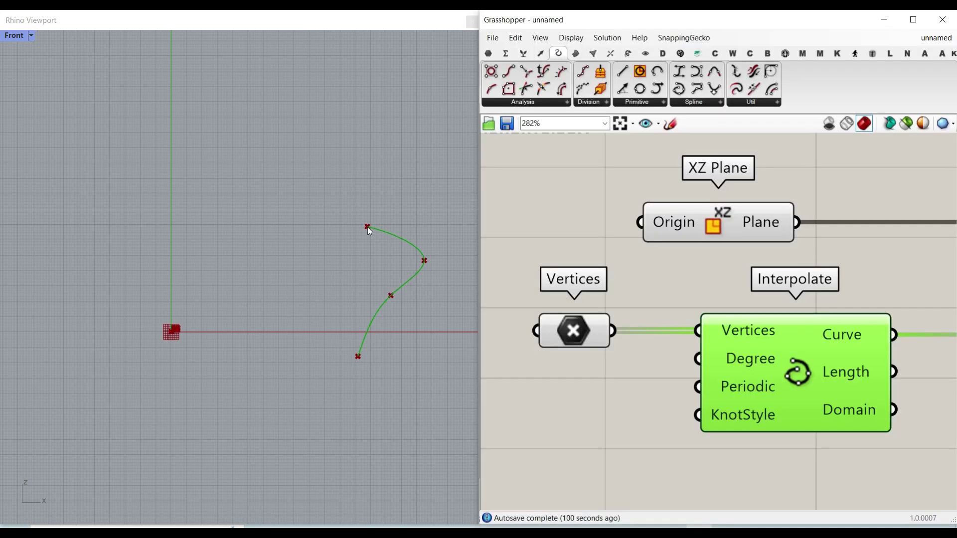
Step: Reshape the interpolated curve into an S by lowering its second point and shifting its third point past the endpoints
{"action": "left_click", "coordinate": [626, 430]}
{"action": "left_click", "coordinate": [573, 331]}
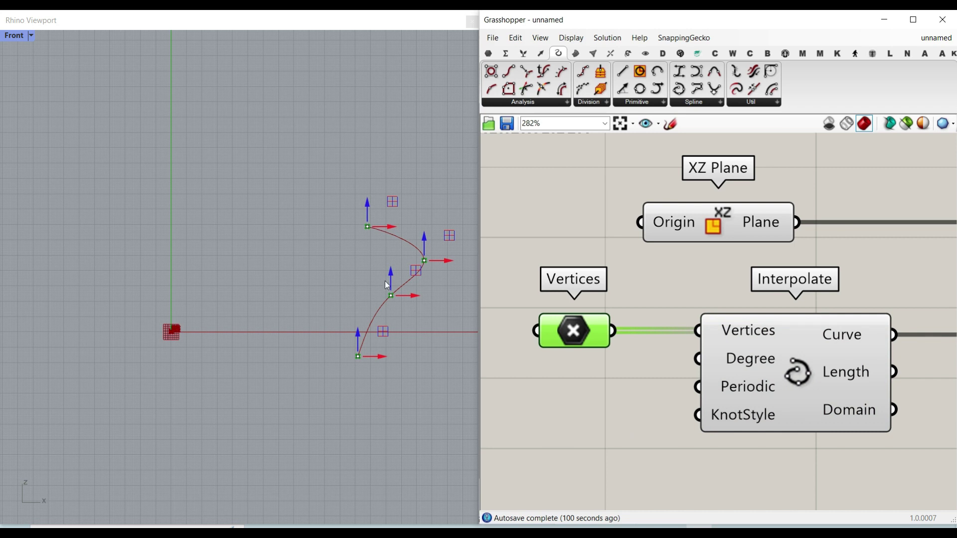
{"action": "left_click_drag", "start_coordinate": [390, 282], "coordinate": [391, 303]}
{"action": "left_click_drag", "start_coordinate": [425, 248], "coordinate": [364, 271]}
{"action": "left_click", "coordinate": [633, 415]}
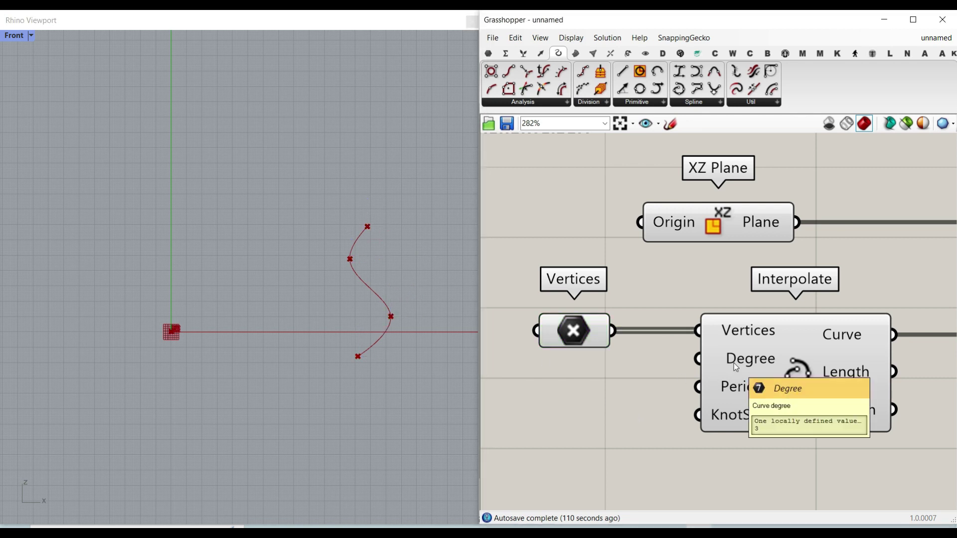
Step: Add a number slider ranging from 1 to 3 beside the Interpolate component, name it "." and shorten it
{"action": "double_click", "coordinate": [594, 388]}
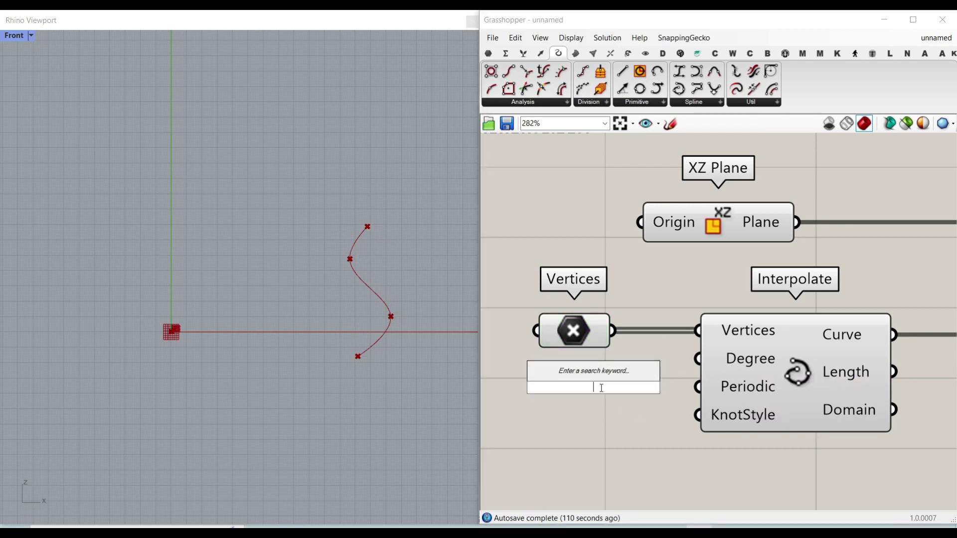
{"action": "type", "text": "1..3"}
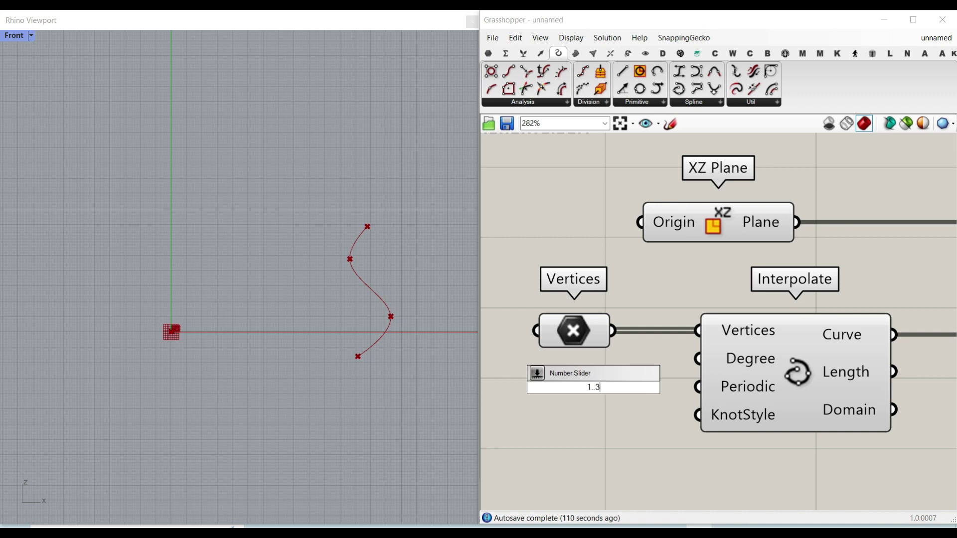
{"action": "key", "text": "Return"}
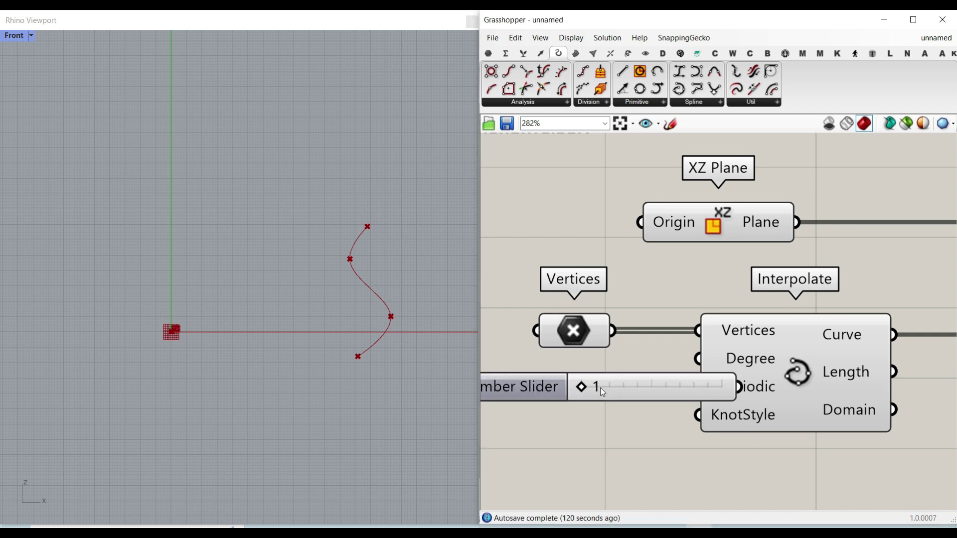
{"action": "right_click", "coordinate": [662, 400]}
{"action": "key", "text": "BackSpace"}
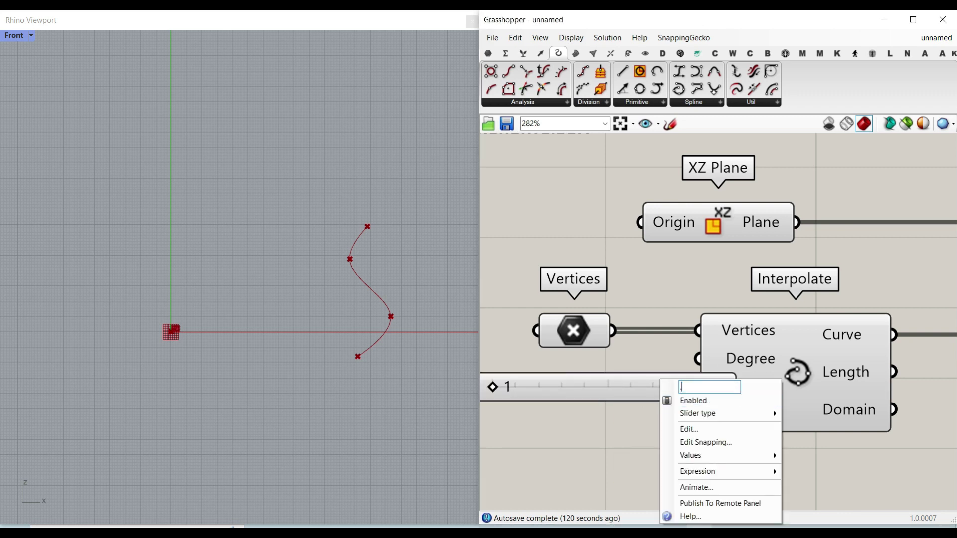
{"action": "key", "text": "Return"}
{"action": "left_click_drag", "start_coordinate": [732, 390], "coordinate": [662, 382]}
Step: Restrict the 1 to 3 slider to odd numbers and connect it, set to 1, to the Degree input of Interpolate
{"action": "double_click", "coordinate": [495, 377]}
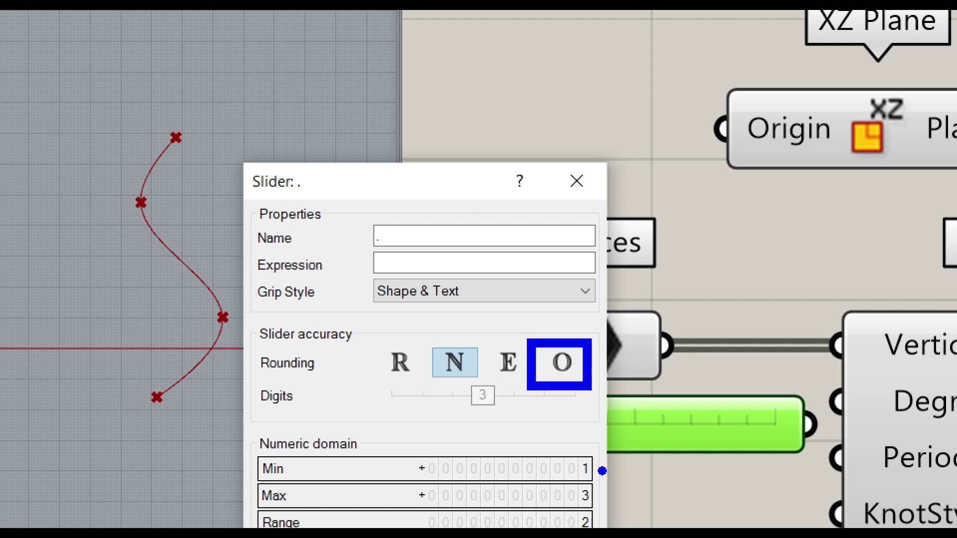
{"action": "mouse_move", "coordinate": [591, 451]}
{"action": "left_mouse_down"}
{"action": "mouse_move", "coordinate": [573, 482]}
{"action": "mouse_move", "coordinate": [598, 452]}
{"action": "left_mouse_up"}
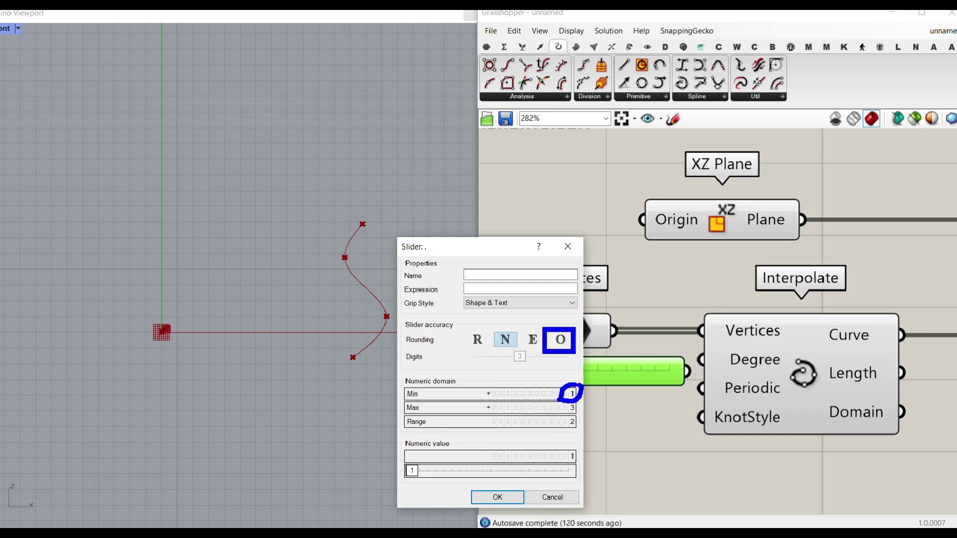
{"action": "left_click", "coordinate": [562, 362]}
{"action": "left_click", "coordinate": [510, 493]}
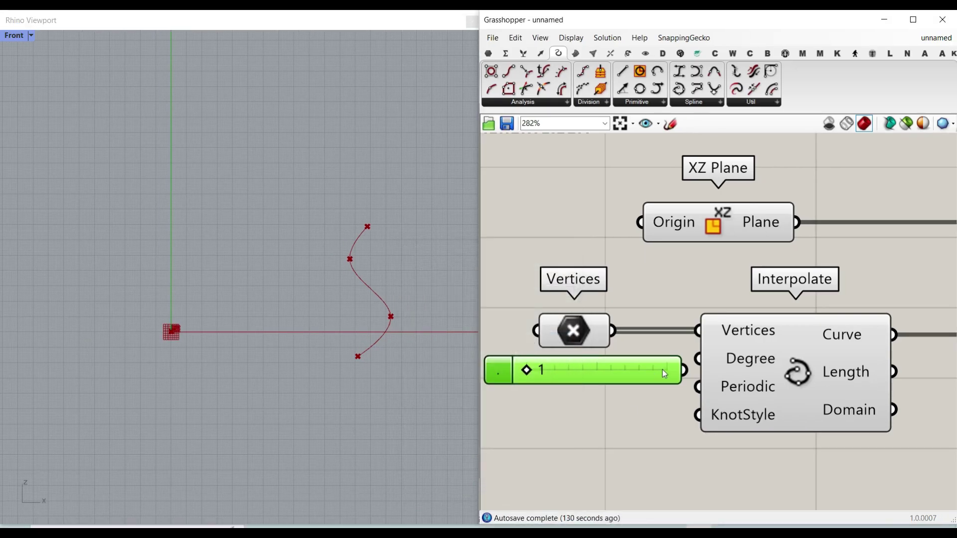
{"action": "mouse_move", "coordinate": [537, 381]}
{"action": "left_mouse_down"}
{"action": "mouse_move", "coordinate": [588, 372]}
{"action": "mouse_move", "coordinate": [528, 371]}
{"action": "mouse_move", "coordinate": [664, 380]}
{"action": "mouse_move", "coordinate": [529, 378]}
{"action": "left_mouse_up"}
{"action": "scroll", "coordinate": [735, 355], "scroll_direction": "down", "scroll_amount": 3}
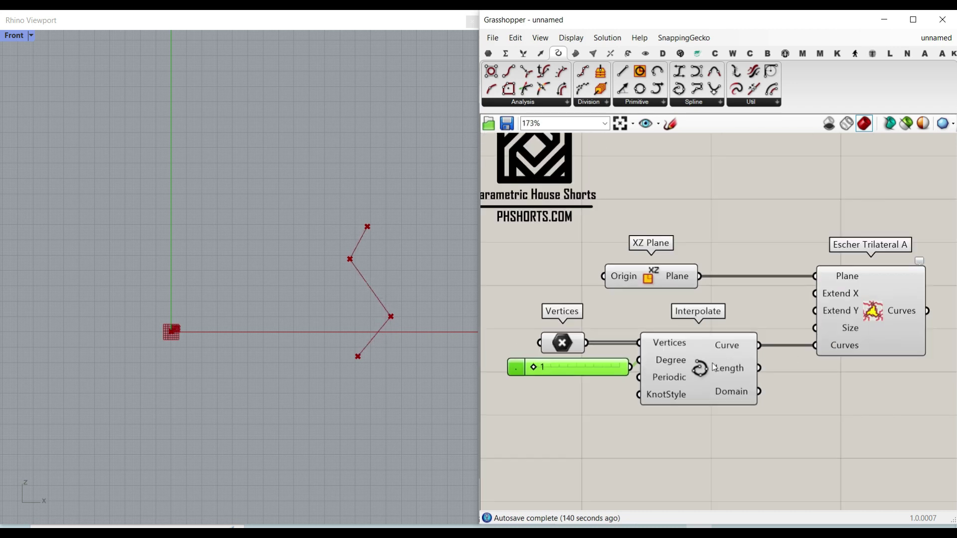
Step: Move Interpolate with its Vertices parameter and degree slider lower on the canvas, leaving free space below XZ Plane
{"action": "scroll", "coordinate": [198, 354], "scroll_direction": "up", "scroll_amount": 10}
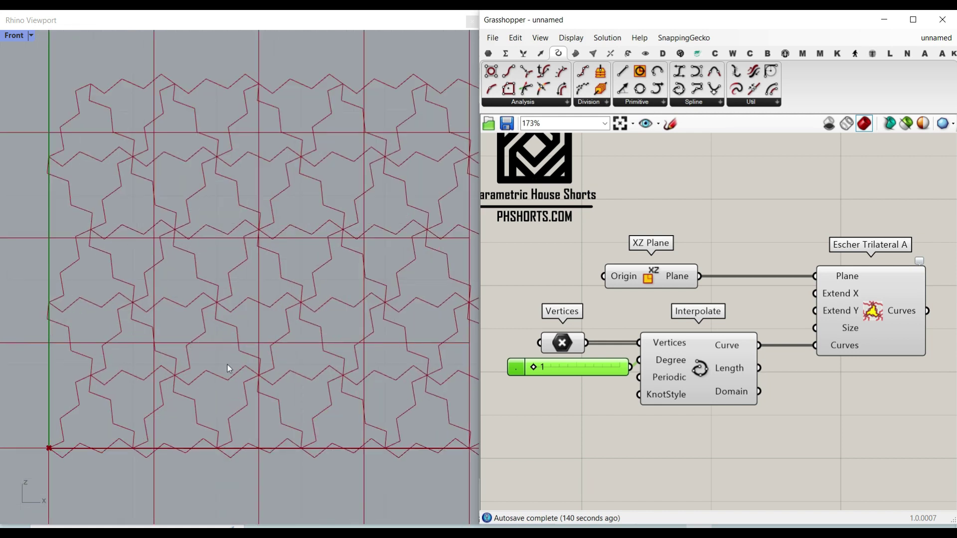
{"action": "left_click_drag", "start_coordinate": [772, 430], "coordinate": [516, 315]}
{"action": "scroll", "coordinate": [658, 367], "scroll_direction": "down", "scroll_amount": 1}
{"action": "right_click_drag", "start_coordinate": [659, 367], "coordinate": [650, 314]}
{"action": "left_click_drag", "start_coordinate": [676, 317], "coordinate": [686, 380]}
{"action": "left_click", "coordinate": [698, 297]}
{"action": "scroll", "coordinate": [698, 298], "scroll_direction": "up", "scroll_amount": 2}
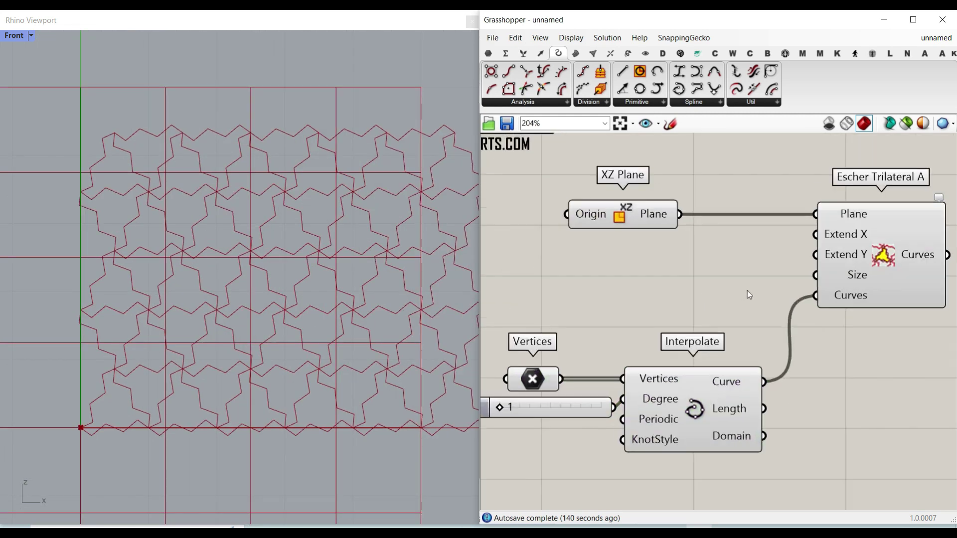
Step: Feed the Size input of Escher Trilateral A from a number slider set to 28.00
{"action": "double_click", "coordinate": [666, 289]}
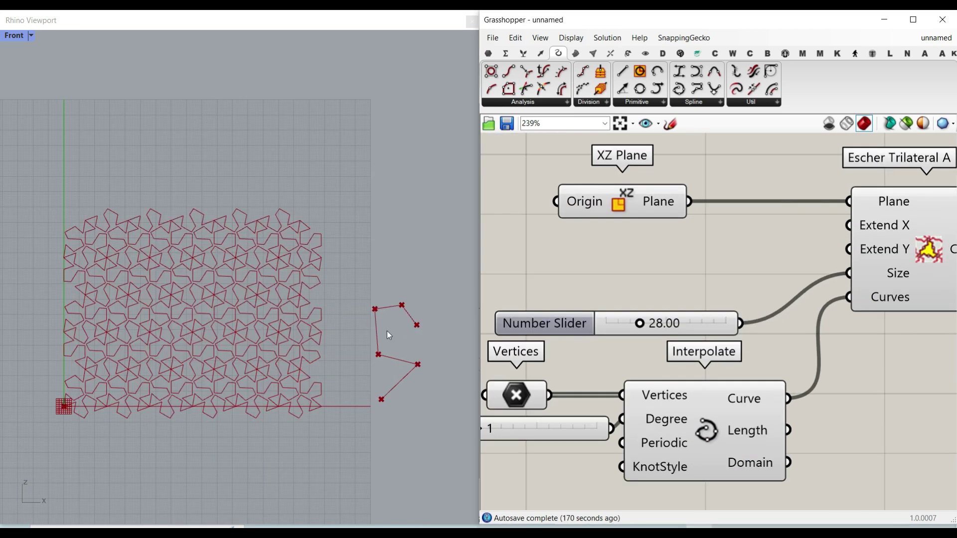
{"action": "scroll", "coordinate": [387, 331], "scroll_direction": "up", "scroll_amount": 4}
{"action": "right_click_drag", "start_coordinate": [357, 353], "coordinate": [393, 344]}
{"action": "scroll", "coordinate": [394, 344], "scroll_direction": "down", "scroll_amount": 4}
{"action": "scroll", "coordinate": [393, 344], "scroll_direction": "up", "scroll_amount": 3}
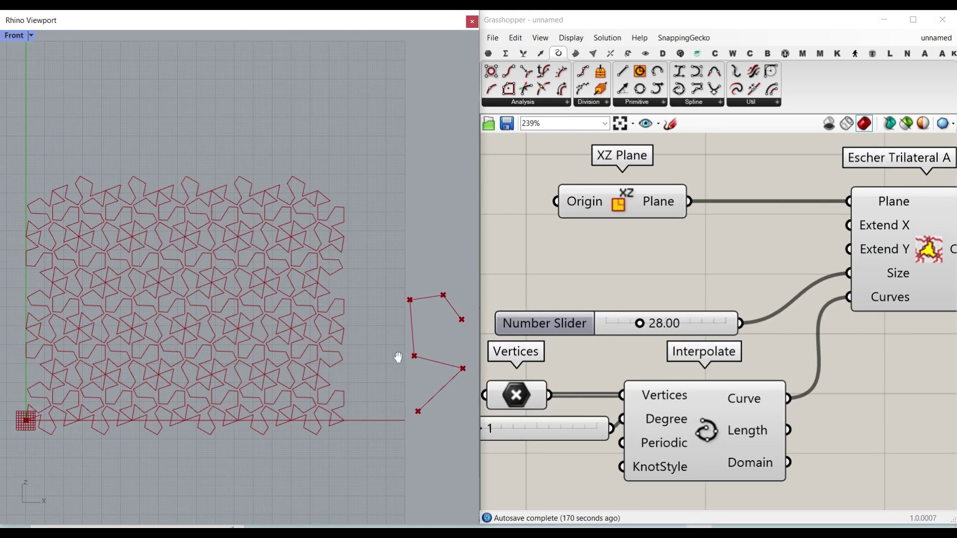
Step: Create two number sliders from 1 to 10 and connect them to the Extend X and Extend Y inputs of Escher Trilateral A
{"action": "double_click", "coordinate": [655, 265]}
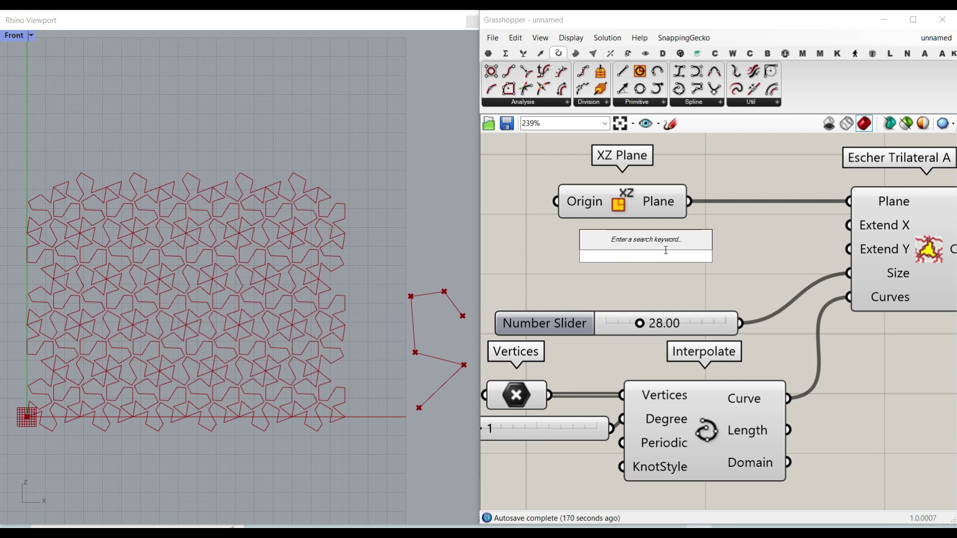
{"action": "type", "text": "1..10"}
{"action": "key", "text": "Return"}
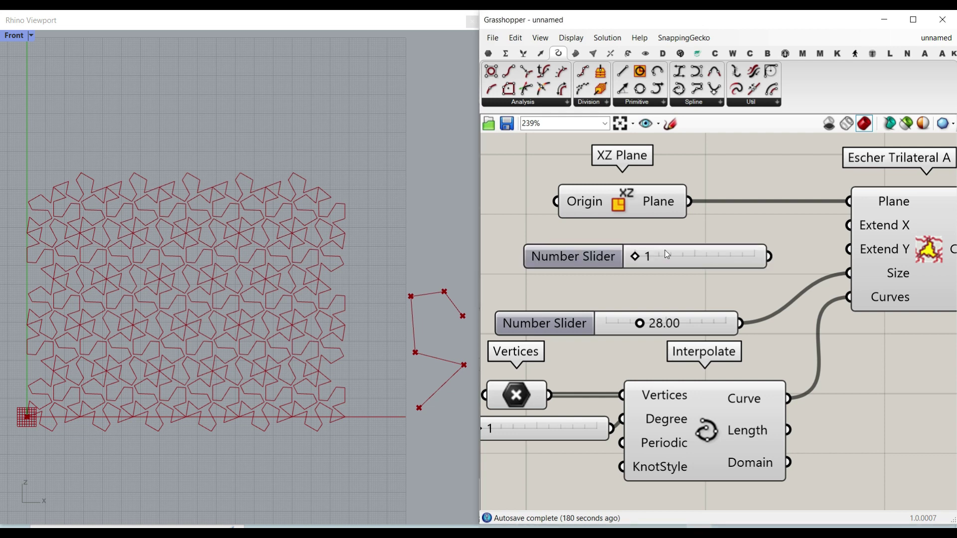
{"action": "mouse_move", "coordinate": [713, 257]}
{"action": "left_mouse_down"}
{"action": "mouse_move", "coordinate": [705, 239]}
{"action": "mouse_move", "coordinate": [701, 268]}
{"action": "left_mouse_up"}
{"action": "left_click_drag", "start_coordinate": [761, 237], "coordinate": [848, 225]}
{"action": "left_click_drag", "start_coordinate": [761, 261], "coordinate": [850, 250]}
{"action": "scroll", "coordinate": [164, 349], "scroll_direction": "up", "scroll_amount": 3}
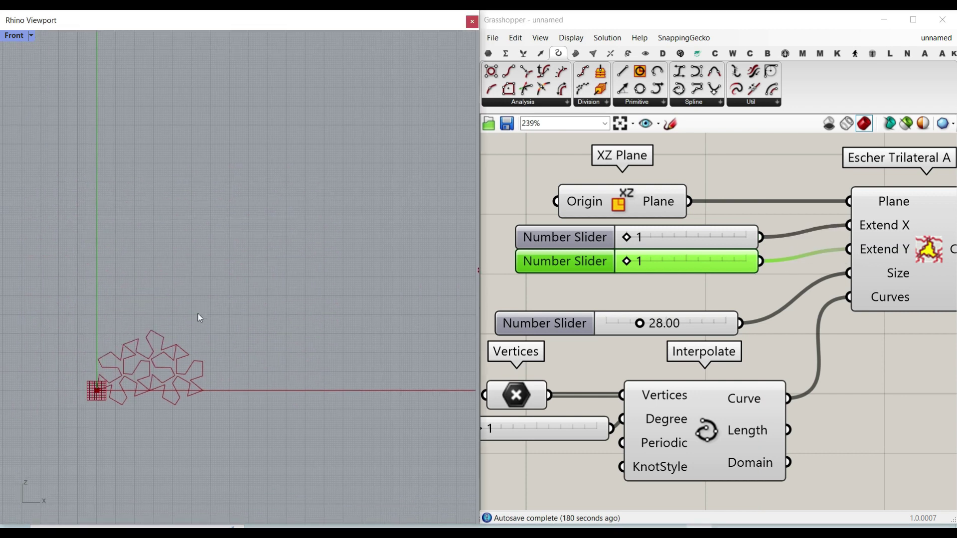
{"action": "scroll", "coordinate": [156, 371], "scroll_direction": "down", "scroll_amount": 3}
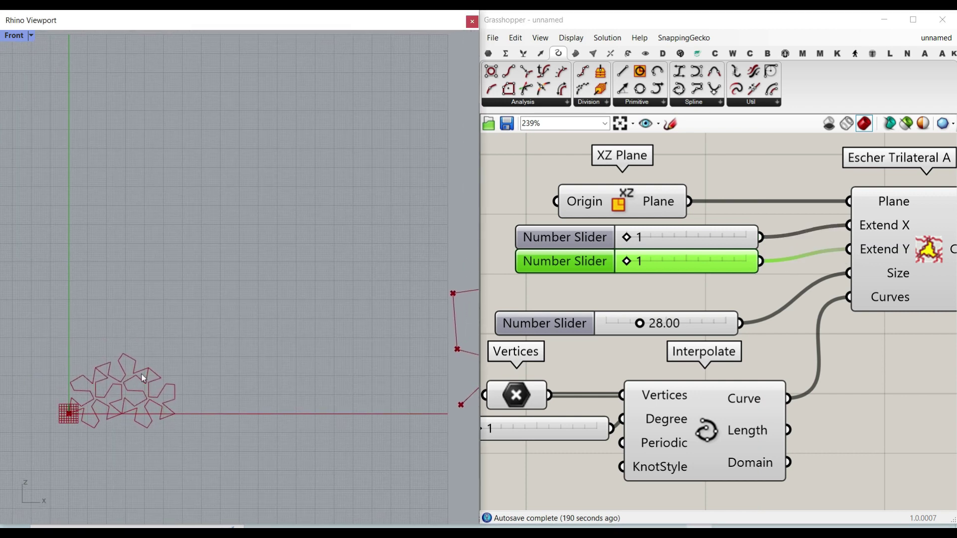
Step: Set Extend X to 4 and Extend Y to 5
{"action": "left_click_drag", "start_coordinate": [631, 241], "coordinate": [669, 241]}
{"action": "left_click_drag", "start_coordinate": [628, 265], "coordinate": [679, 263]}
{"action": "scroll", "coordinate": [331, 323], "scroll_direction": "down", "scroll_amount": 2}
{"action": "right_click_drag", "start_coordinate": [347, 328], "coordinate": [342, 329]}
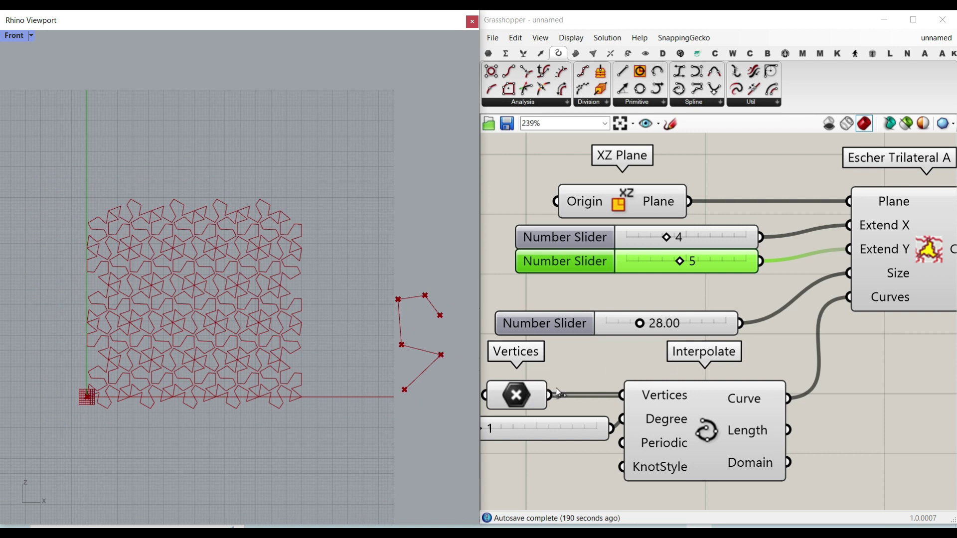
Step: Set the Degree slider of Interpolate to 3 for a smooth tiling curve
{"action": "right_click_drag", "start_coordinate": [491, 431], "coordinate": [551, 427]}
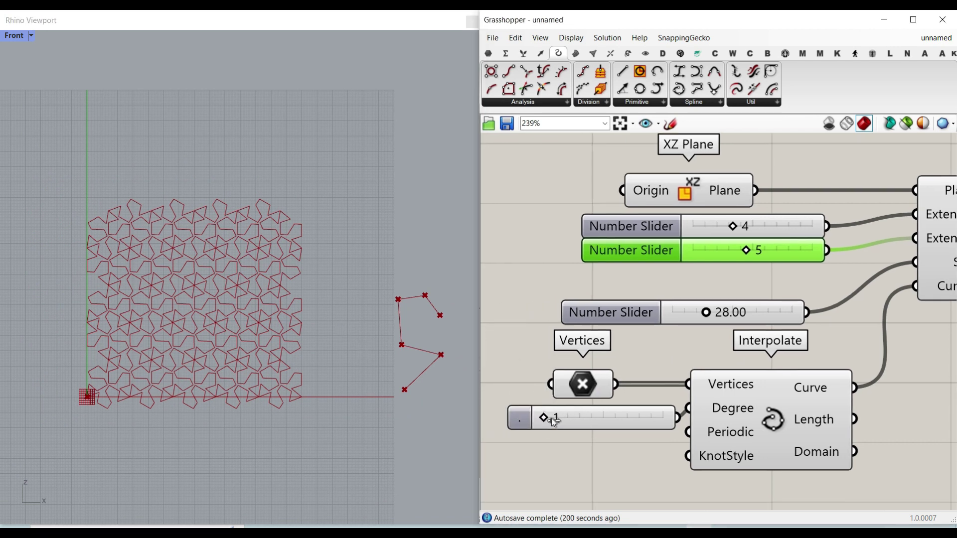
{"action": "left_click_drag", "start_coordinate": [563, 418], "coordinate": [622, 417]}
{"action": "scroll", "coordinate": [273, 318], "scroll_direction": "up", "scroll_amount": 2}
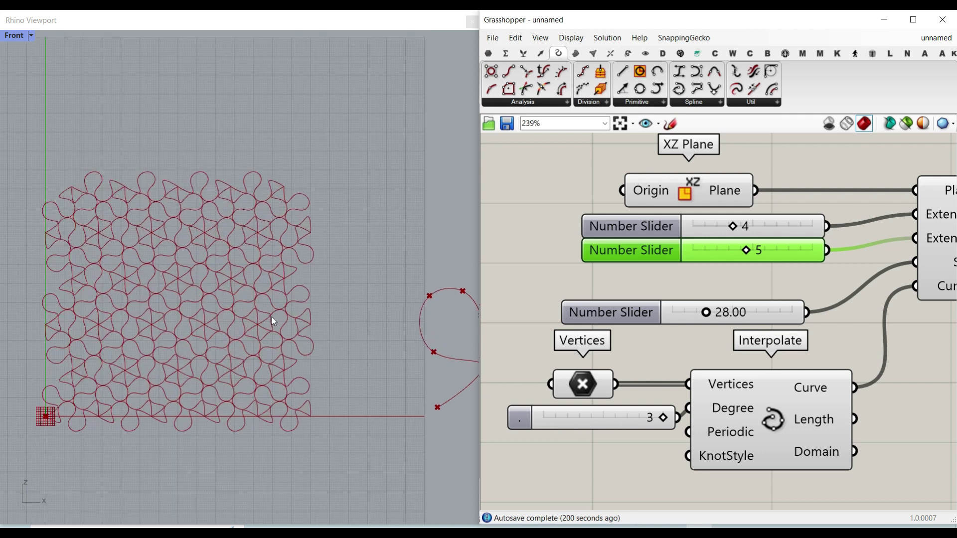
Step: Replace the points of the Vertices parameter by picking four new points beside the tiling in the Front view
{"action": "right_click", "coordinate": [581, 388]}
{"action": "left_click", "coordinate": [618, 447]}
{"action": "left_click", "coordinate": [345, 398]}
{"action": "left_click", "coordinate": [367, 322]}
{"action": "key", "text": "Return"}
Step: Reshape the interpolated curve by shifting its two middle points slightly along the positive X direction
{"action": "left_click", "coordinate": [590, 387]}
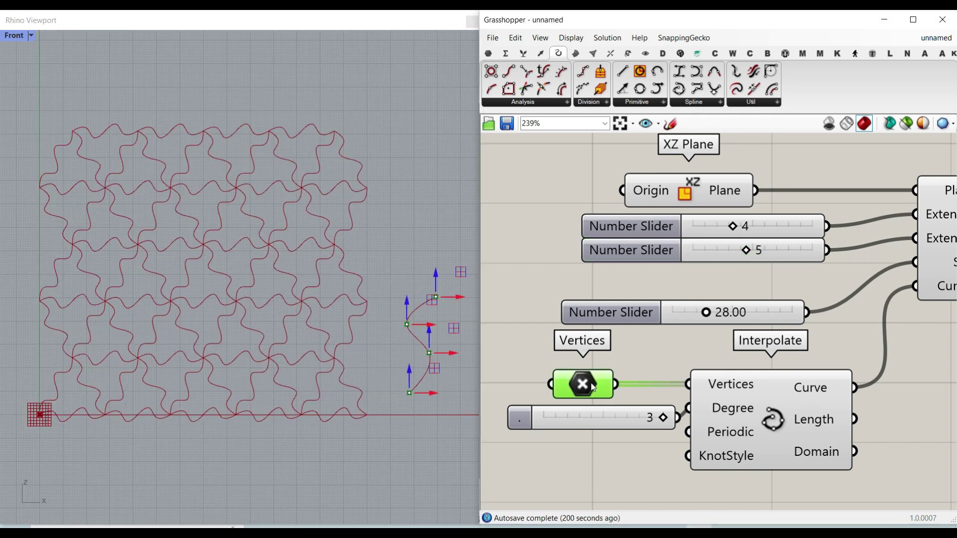
{"action": "mouse_move", "coordinate": [452, 353]}
{"action": "left_mouse_down"}
{"action": "mouse_move", "coordinate": [417, 352]}
{"action": "mouse_move", "coordinate": [458, 353]}
{"action": "left_mouse_up"}
{"action": "left_click_drag", "start_coordinate": [420, 327], "coordinate": [428, 327]}
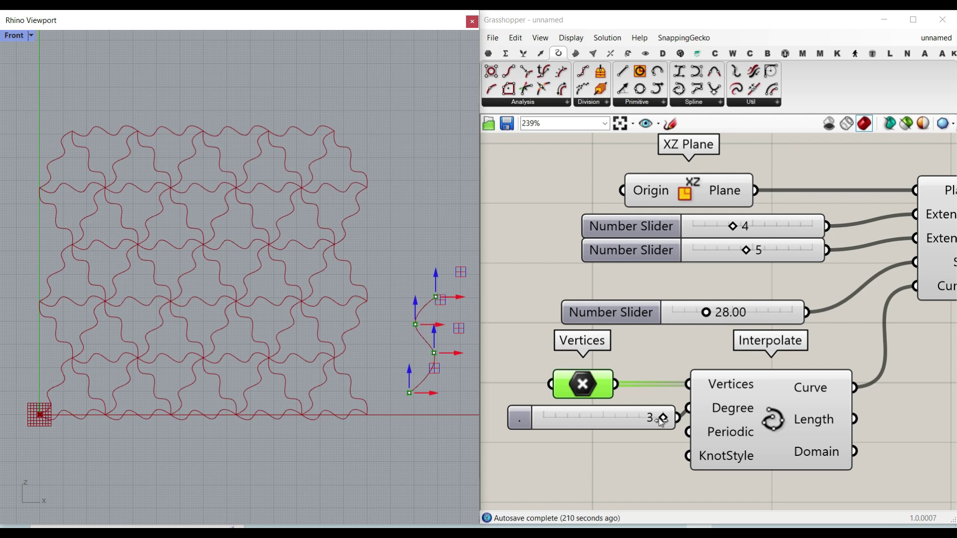
{"action": "left_click", "coordinate": [623, 421]}
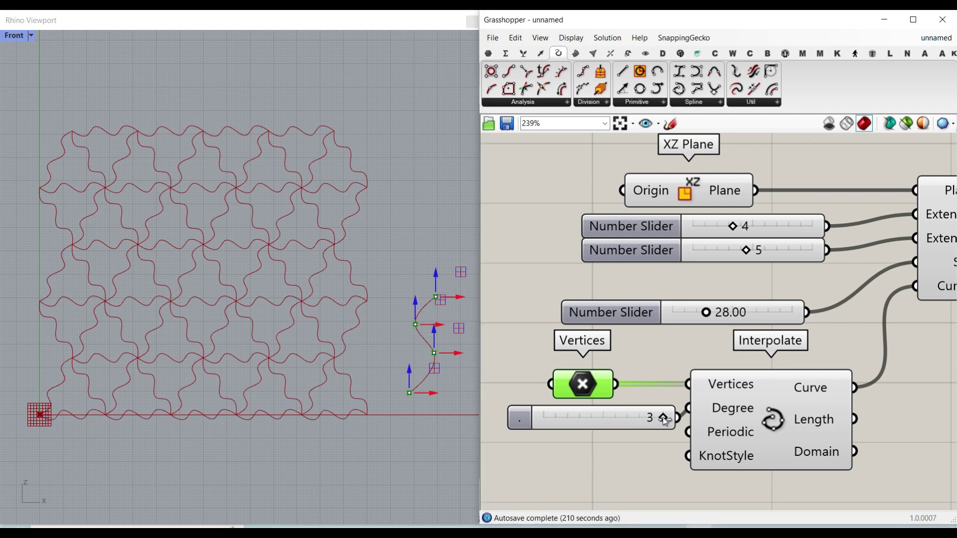
{"action": "left_click_drag", "start_coordinate": [662, 418], "coordinate": [637, 419]}
Step: Place a Curve parameter after Escher Trilateral A and connect the Curves output to it
{"action": "scroll", "coordinate": [689, 336], "scroll_direction": "down", "scroll_amount": 3}
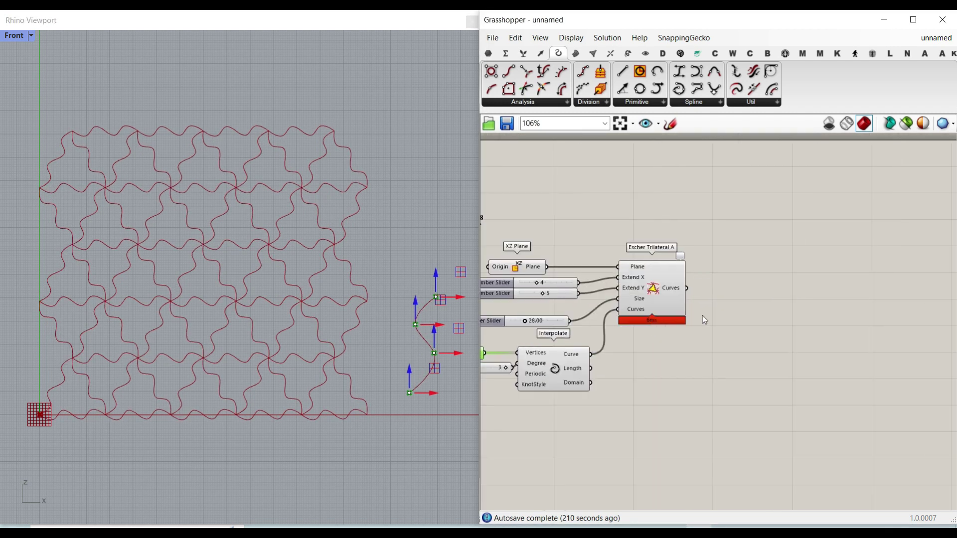
{"action": "scroll", "coordinate": [656, 274], "scroll_direction": "up", "scroll_amount": 4}
{"action": "scroll", "coordinate": [656, 274], "scroll_direction": "up", "scroll_amount": 2}
{"action": "left_click", "coordinate": [488, 53]}
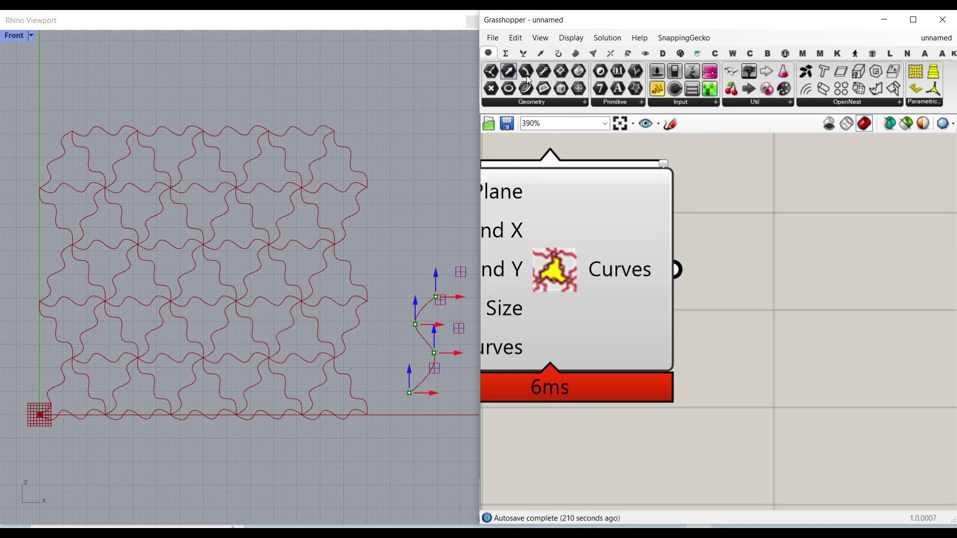
{"action": "left_click", "coordinate": [525, 87]}
{"action": "left_click", "coordinate": [778, 278]}
{"action": "left_click_drag", "start_coordinate": [681, 270], "coordinate": [728, 280]}
{"action": "left_click_drag", "start_coordinate": [775, 271], "coordinate": [836, 261]}
Step: Turn off the preview of the Escher Trilateral A component
{"action": "right_click", "coordinate": [563, 250]}
{"action": "left_click", "coordinate": [573, 272]}
{"action": "scroll", "coordinate": [585, 283], "scroll_direction": "down", "scroll_amount": 2}
{"action": "right_click_drag", "start_coordinate": [802, 354], "coordinate": [640, 363]}
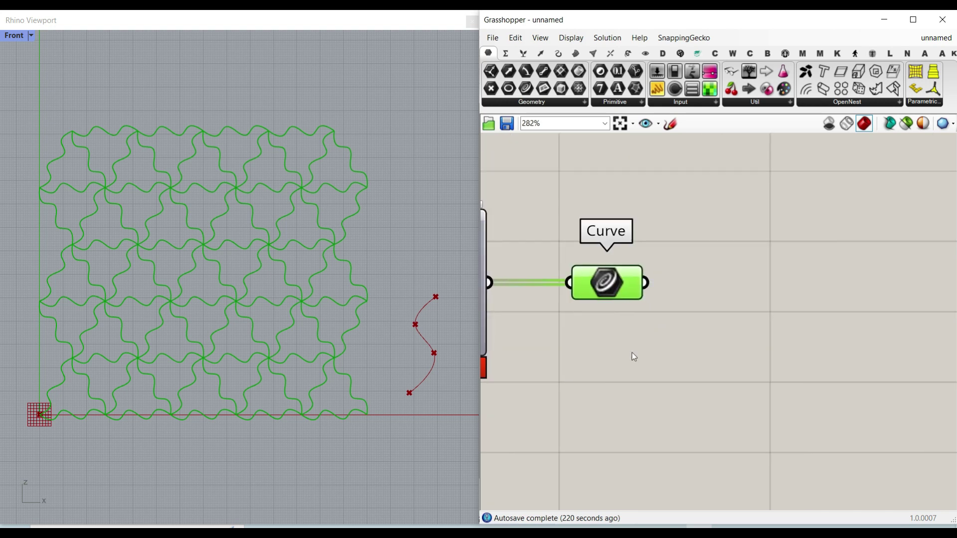
{"action": "left_click", "coordinate": [640, 363]}
Step: Bake the Curve parameter's tiling with default attributes and select one cell to check for overlapping curves
{"action": "right_click", "coordinate": [609, 284]}
{"action": "left_click", "coordinate": [627, 323]}
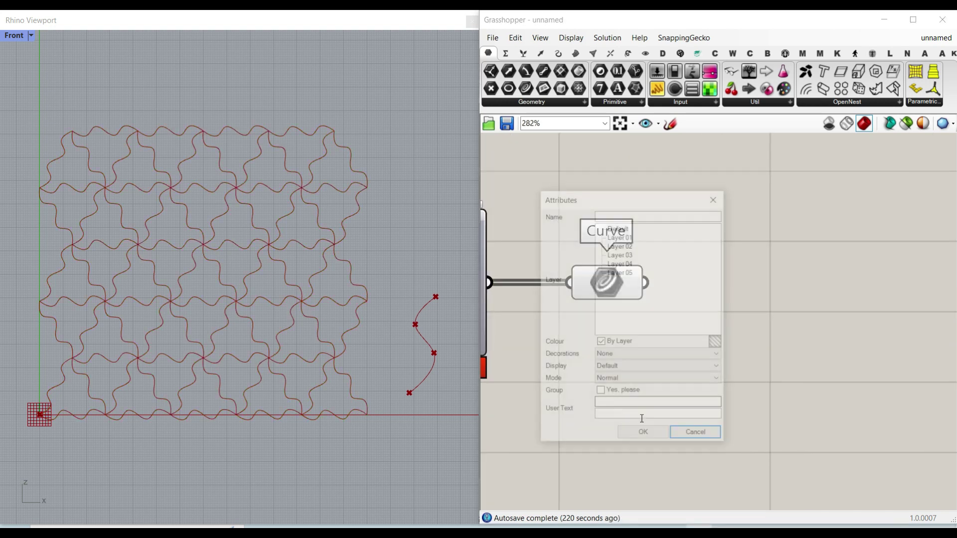
{"action": "left_click", "coordinate": [636, 429]}
{"action": "left_click", "coordinate": [279, 261]}
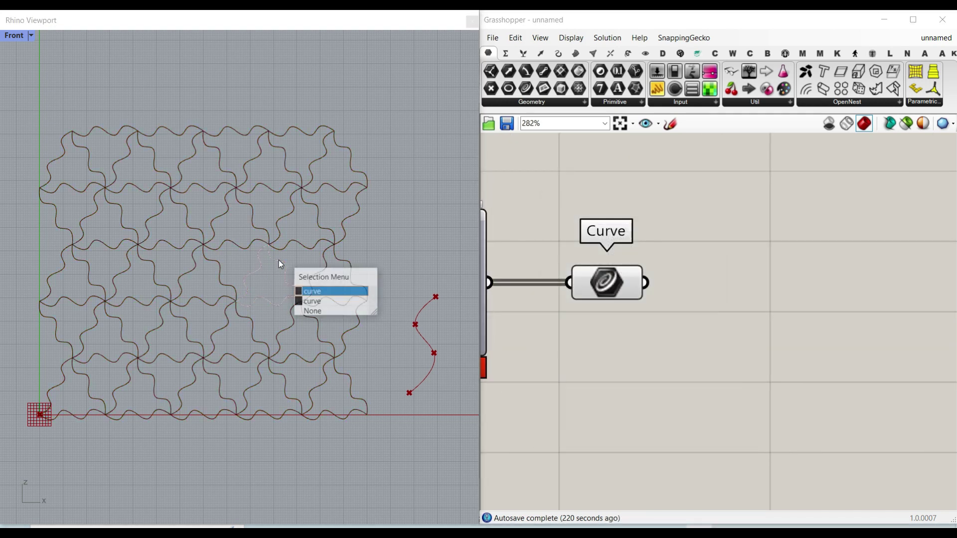
{"action": "left_click", "coordinate": [315, 302]}
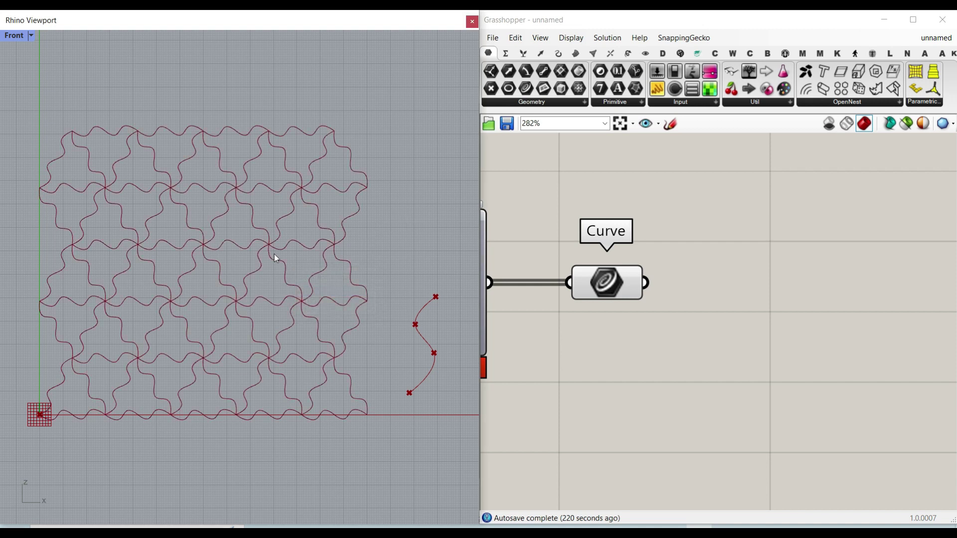
Step: Place an Offset Curve component after the Curve parameter and feed the tiling curves into it
{"action": "scroll", "coordinate": [219, 287], "scroll_direction": "up", "scroll_amount": 2}
{"action": "right_click_drag", "start_coordinate": [210, 292], "coordinate": [272, 280]}
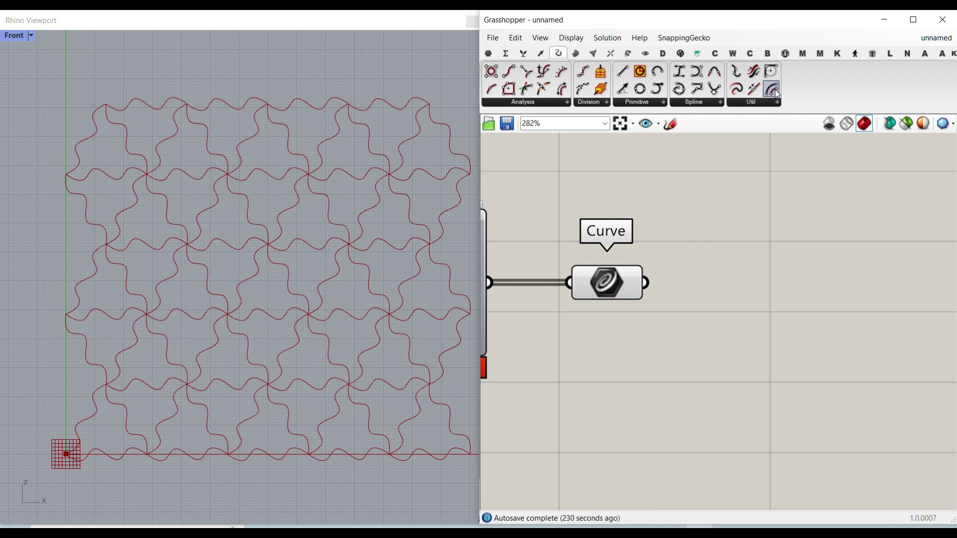
{"action": "left_click_drag", "start_coordinate": [777, 94], "coordinate": [852, 343]}
{"action": "left_click_drag", "start_coordinate": [646, 283], "coordinate": [745, 290]}
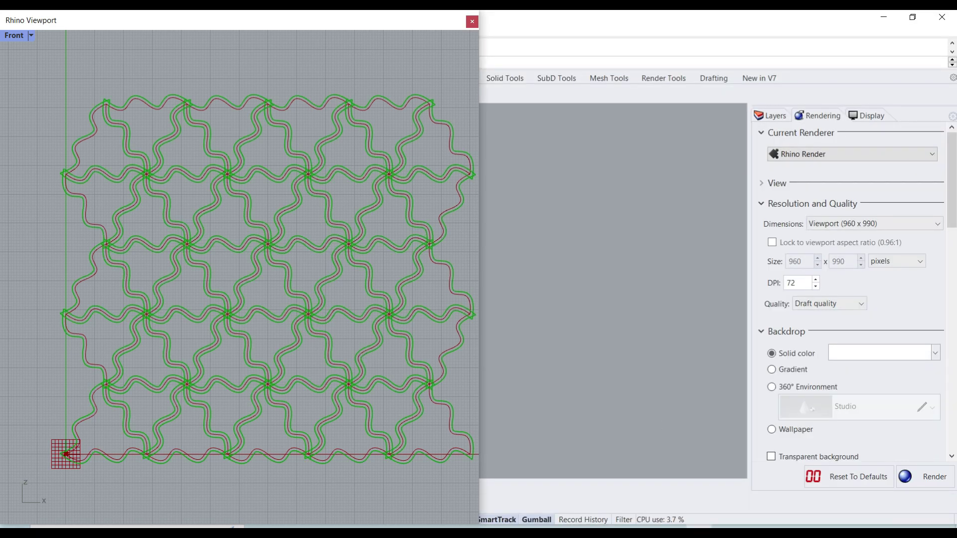
Step: Disconnect the Curve parameter from Offset Curve and move Offset Curve further away to make room between them
{"action": "mouse_move", "coordinate": [697, 527]}
{"action": "left_click", "coordinate": [703, 489]}
{"action": "left_click", "coordinate": [686, 419]}
{"action": "left_click_drag", "start_coordinate": [647, 282], "coordinate": [753, 286], "text": "ctrl"}
{"action": "left_click_drag", "start_coordinate": [796, 344], "coordinate": [890, 338]}
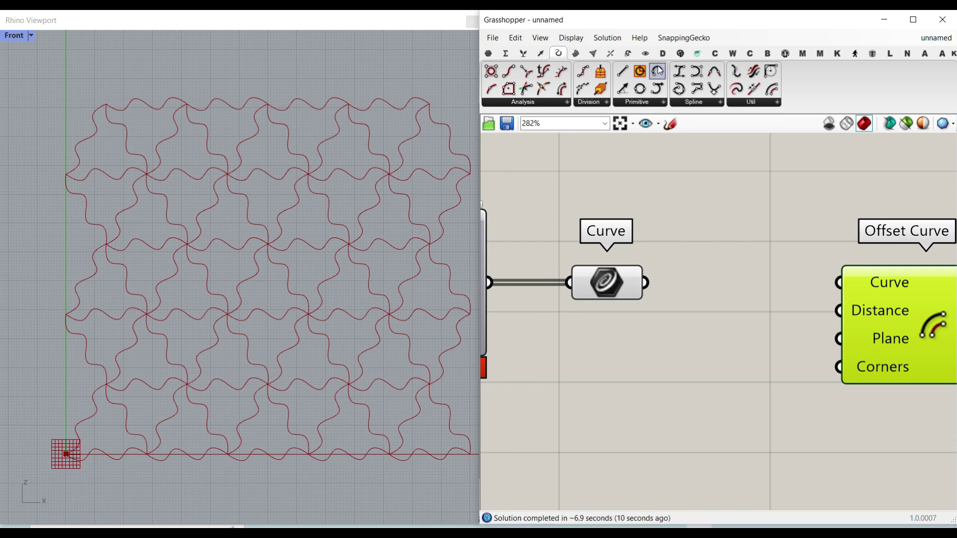
Step: Place a Cull Pattern component between the Curve parameter and Offset Curve, spacing the components apart
{"action": "left_click", "coordinate": [523, 53]}
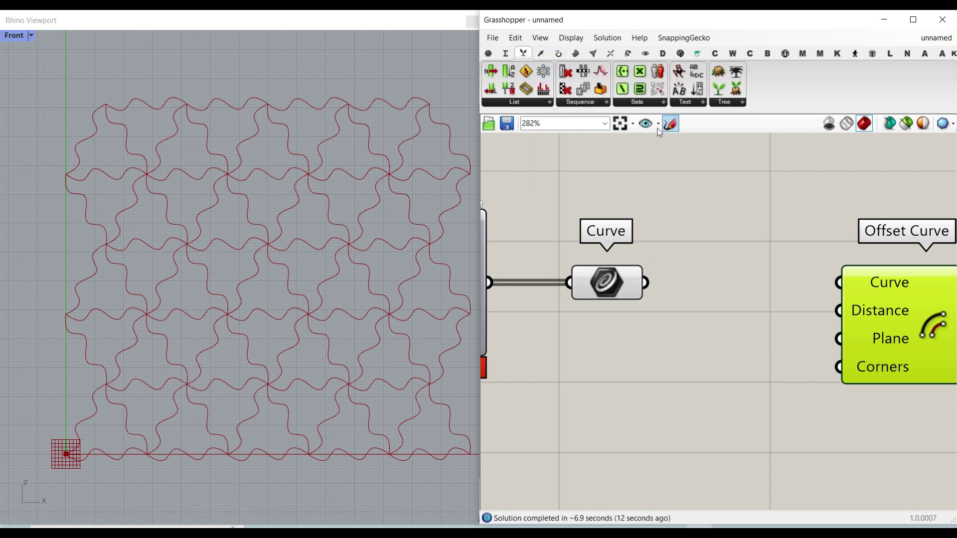
{"action": "left_click", "coordinate": [601, 103]}
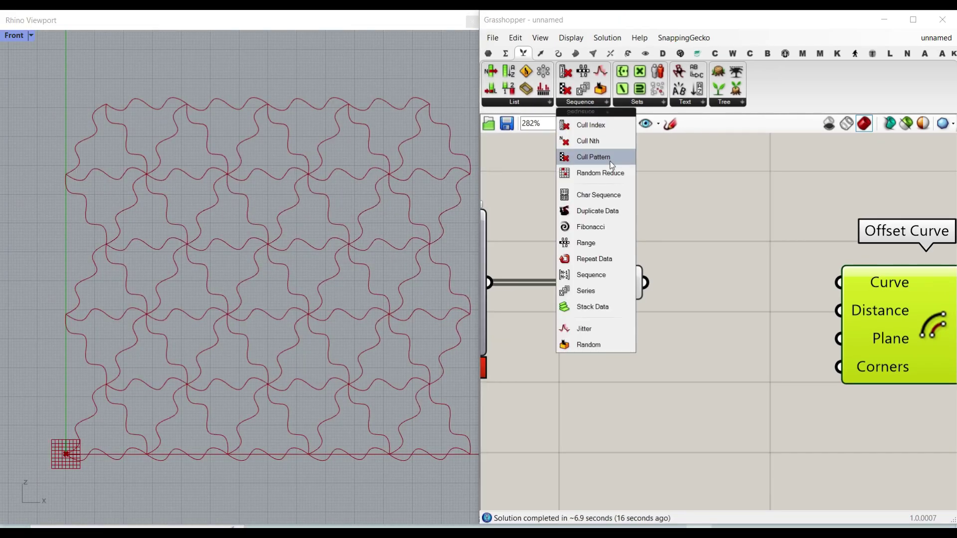
{"action": "left_click", "coordinate": [593, 157]}
{"action": "left_click", "coordinate": [770, 306]}
{"action": "right_click_drag", "start_coordinate": [770, 306], "coordinate": [663, 282]}
{"action": "scroll", "coordinate": [663, 282], "scroll_direction": "down", "scroll_amount": 2}
{"action": "left_click_drag", "start_coordinate": [785, 303], "coordinate": [877, 303]}
Step: Connect the Curve parameter to the List input of Cull Pattern and select Cull Pattern to highlight its curves
{"action": "scroll", "coordinate": [624, 282], "scroll_direction": "up", "scroll_amount": 3}
{"action": "left_click_drag", "start_coordinate": [553, 245], "coordinate": [561, 272]}
{"action": "right_click_drag", "start_coordinate": [718, 307], "coordinate": [797, 264]}
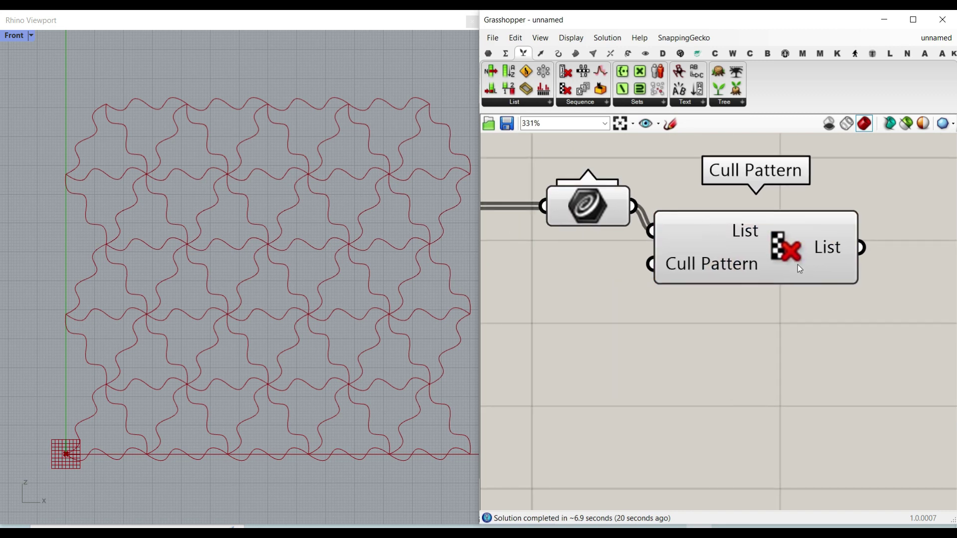
{"action": "scroll", "coordinate": [719, 263], "scroll_direction": "down", "scroll_amount": 2}
{"action": "left_click", "coordinate": [728, 249]}
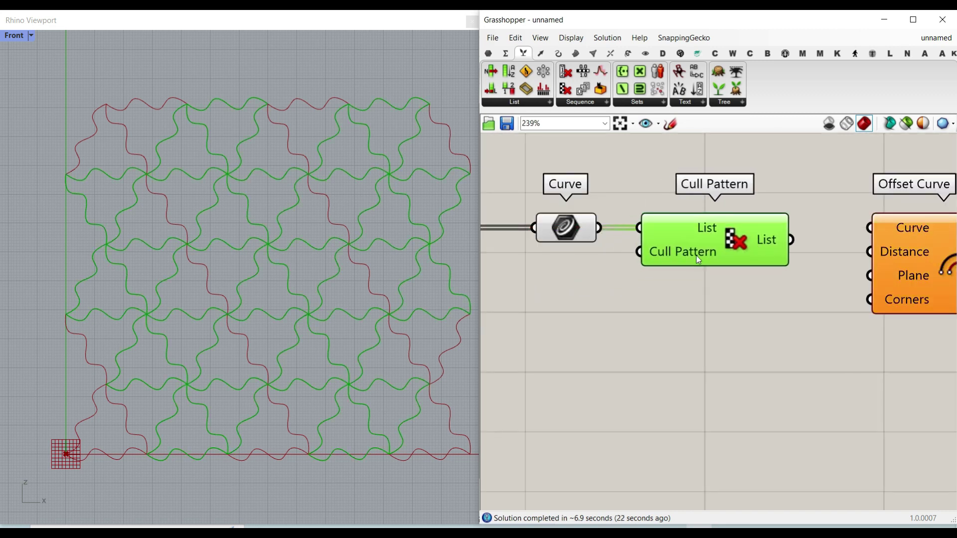
Step: Place a Boolean Toggle below the Curve parameter and connect it to the Cull Pattern input of the Cull Pattern component
{"action": "double_click", "coordinate": [624, 331]}
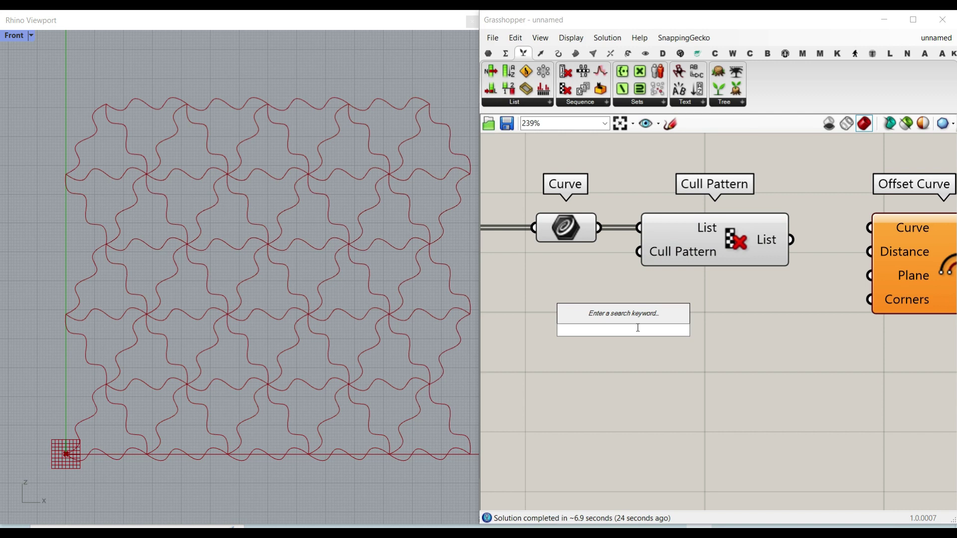
{"action": "type", "text": "tog"}
{"action": "key", "text": "Return"}
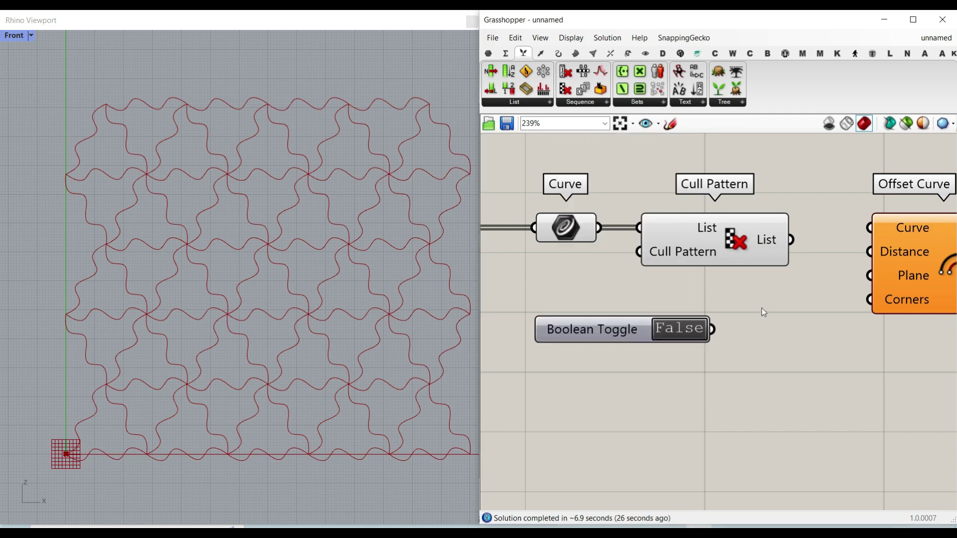
{"action": "left_click_drag", "start_coordinate": [714, 330], "coordinate": [639, 252]}
{"action": "left_click", "coordinate": [713, 235]}
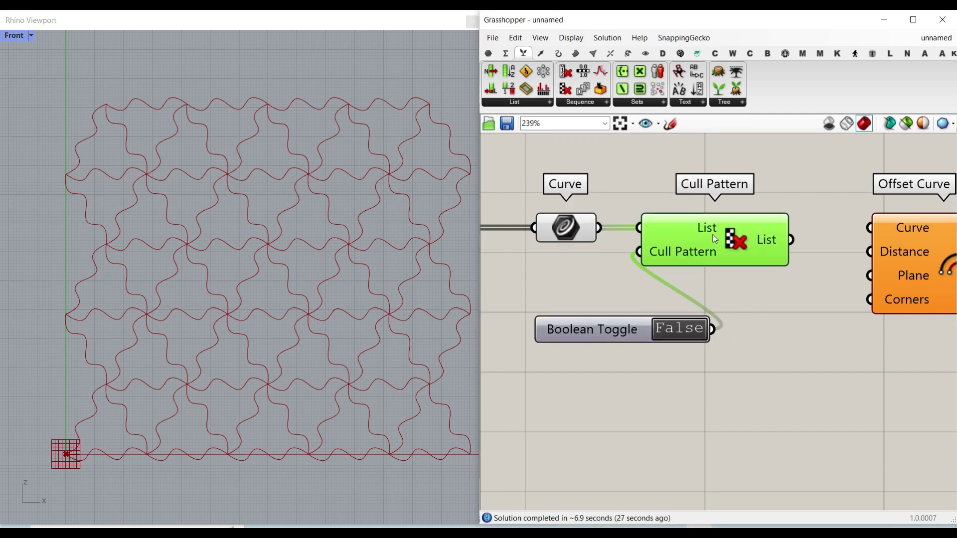
Step: Hide the Curve parameter's preview and switch the Boolean Toggle between True and False to test the culling
{"action": "left_click", "coordinate": [678, 342]}
{"action": "double_click", "coordinate": [679, 344]}
{"action": "left_click", "coordinate": [628, 291]}
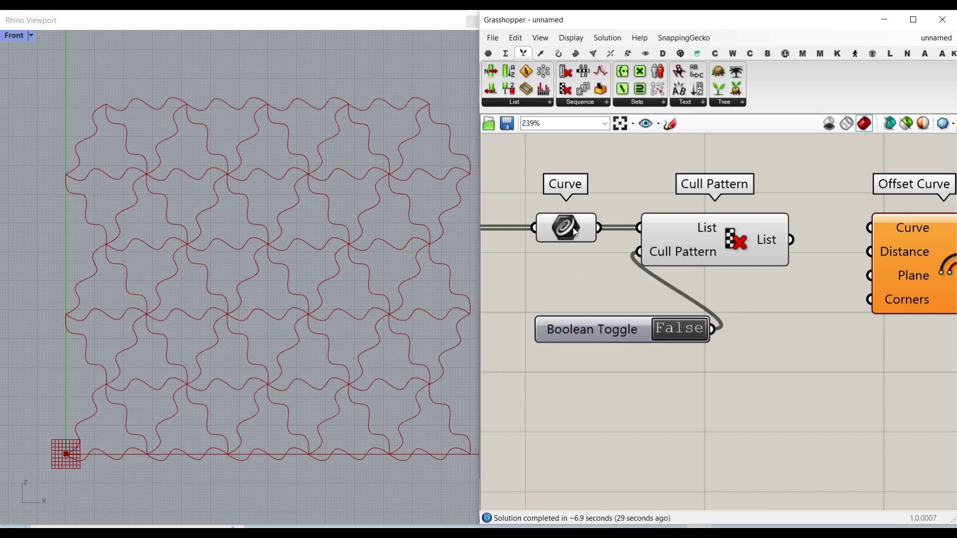
{"action": "right_click", "coordinate": [577, 240]}
{"action": "left_click", "coordinate": [588, 254]}
{"action": "left_click", "coordinate": [681, 331]}
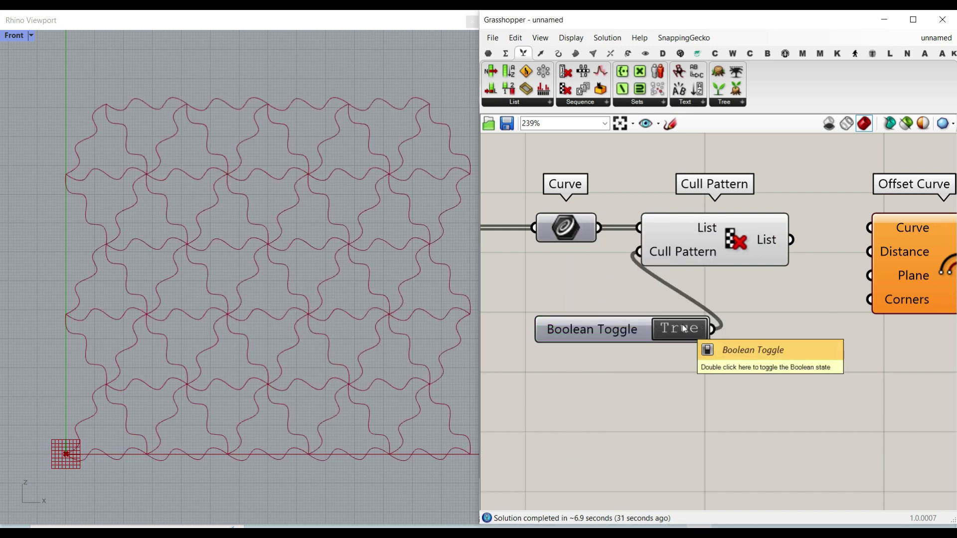
{"action": "left_click", "coordinate": [684, 329]}
Step: Rename the Boolean Toggle as Thickness? and leave it set to True after testing both states
{"action": "right_click", "coordinate": [653, 333]}
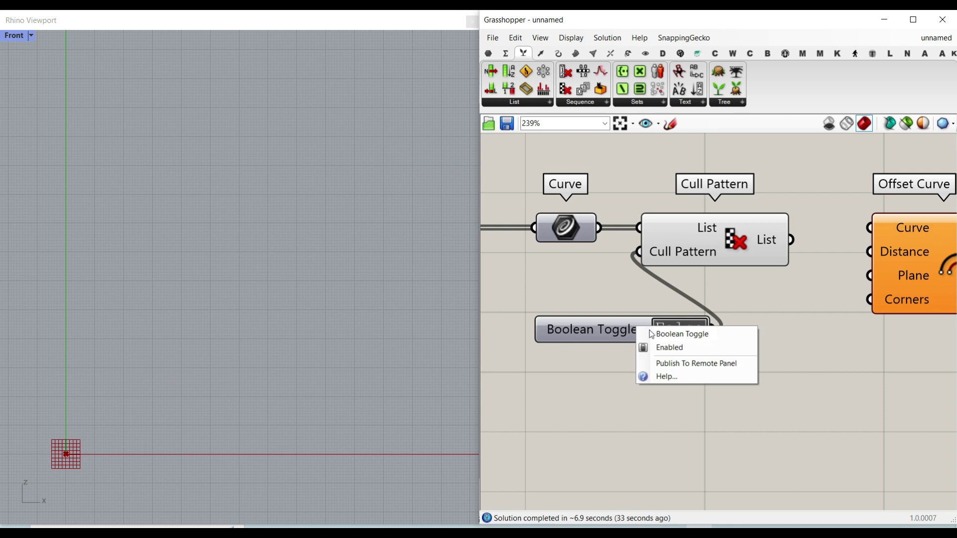
{"action": "left_click_drag", "start_coordinate": [714, 335], "coordinate": [604, 330]}
{"action": "key", "text": "BackSpace"}
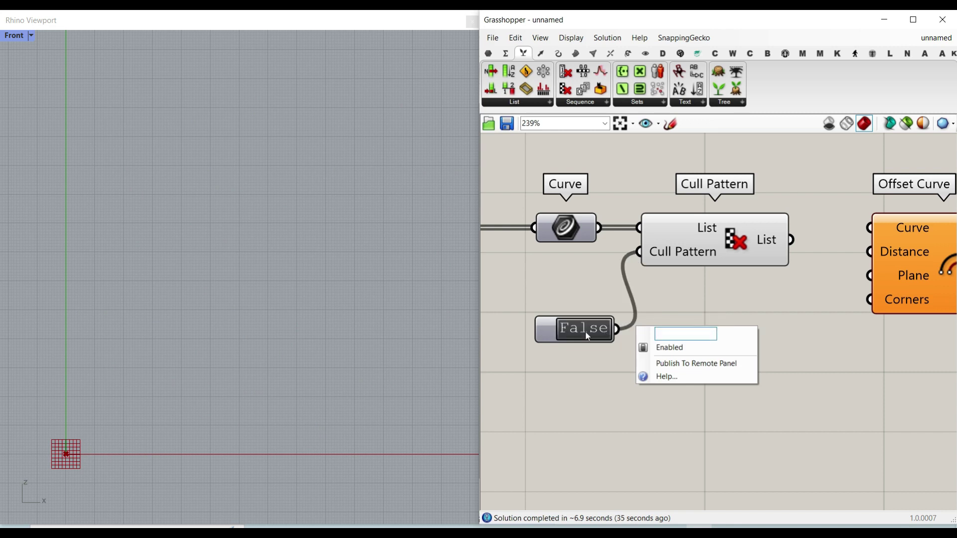
{"action": "left_click", "coordinate": [585, 331]}
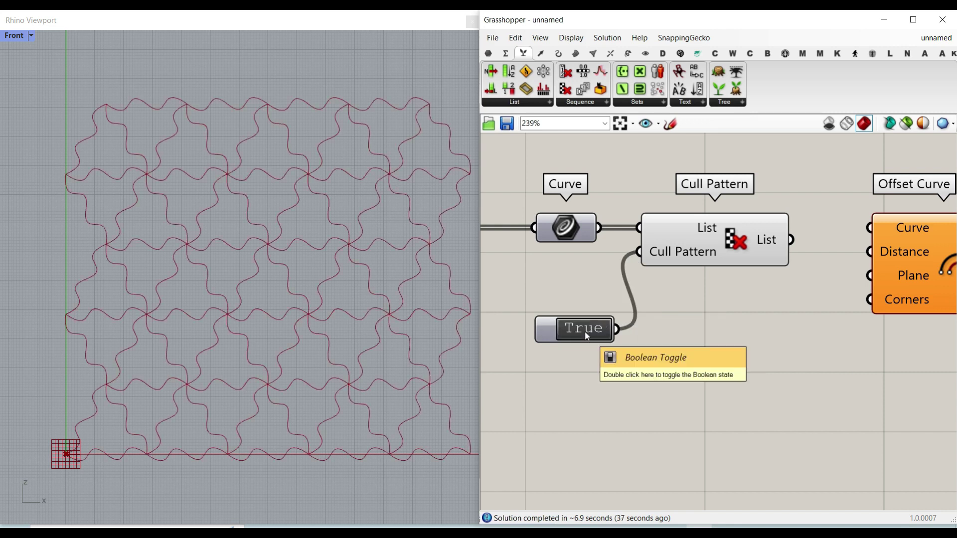
{"action": "double_click", "coordinate": [587, 329]}
{"action": "left_click", "coordinate": [587, 329]}
{"action": "right_click", "coordinate": [550, 331]}
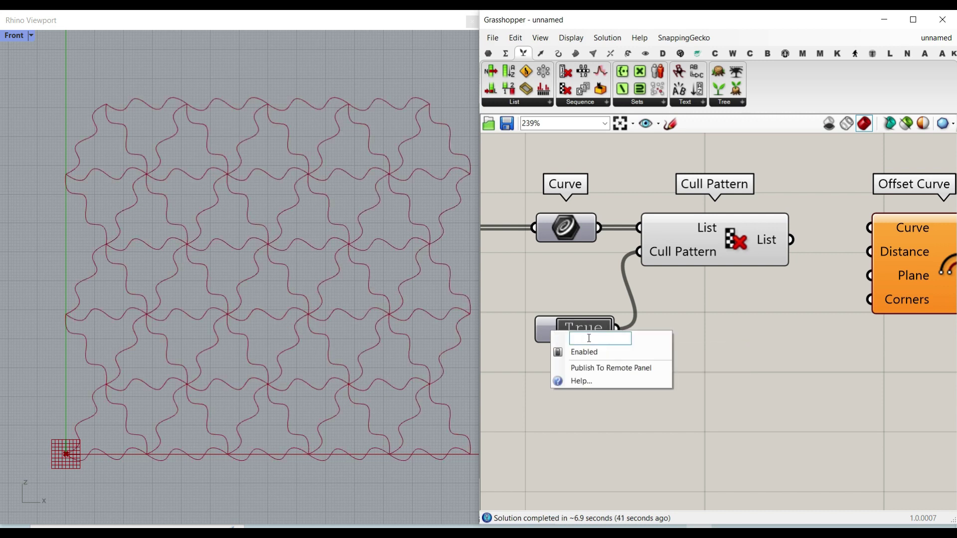
{"action": "type", "text": "Thickness?"}
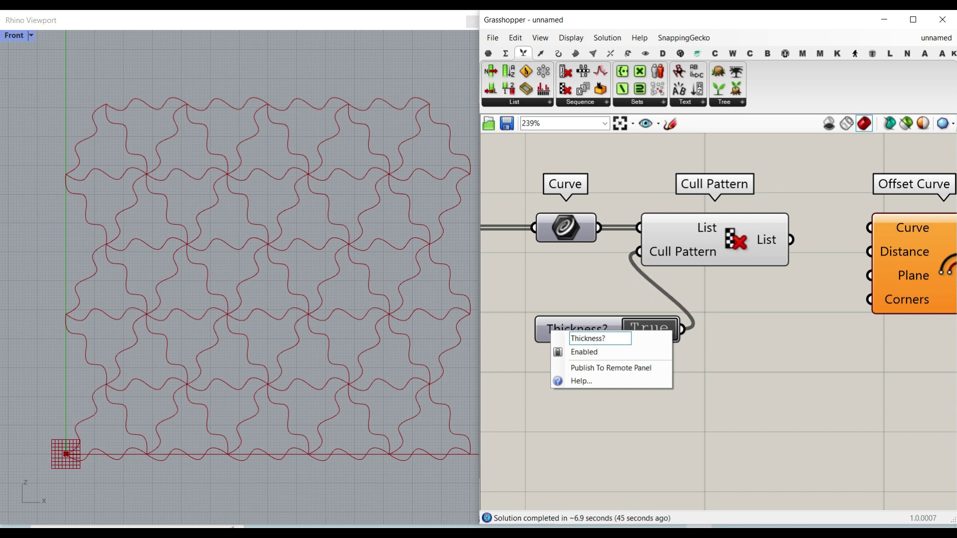
{"action": "left_click", "coordinate": [716, 369]}
{"action": "double_click", "coordinate": [663, 342]}
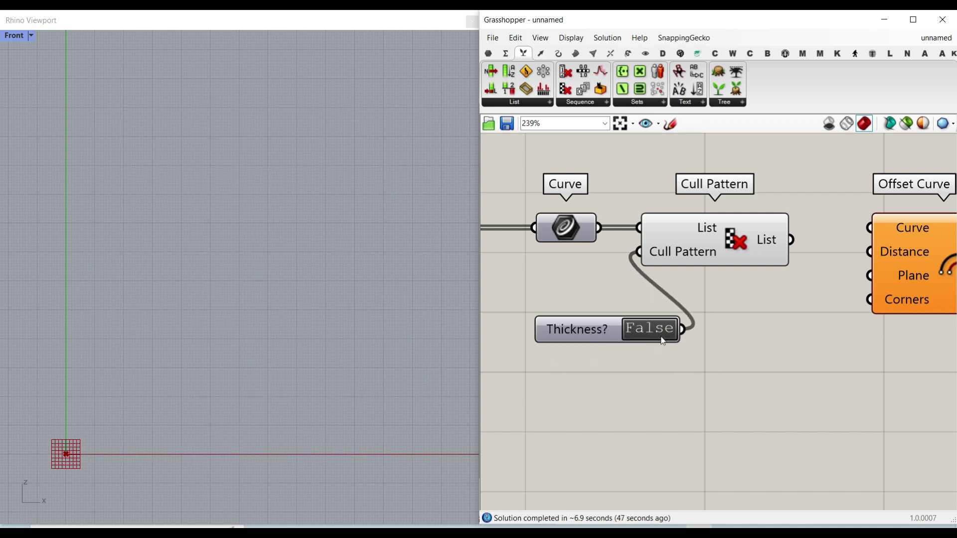
{"action": "double_click", "coordinate": [662, 337]}
Step: Connect the List output of Cull Pattern to the Curve input of Offset Curve
{"action": "right_click_drag", "start_coordinate": [781, 294], "coordinate": [699, 308]}
{"action": "scroll", "coordinate": [698, 308], "scroll_direction": "down", "scroll_amount": 2}
{"action": "scroll", "coordinate": [768, 264], "scroll_direction": "up", "scroll_amount": 3}
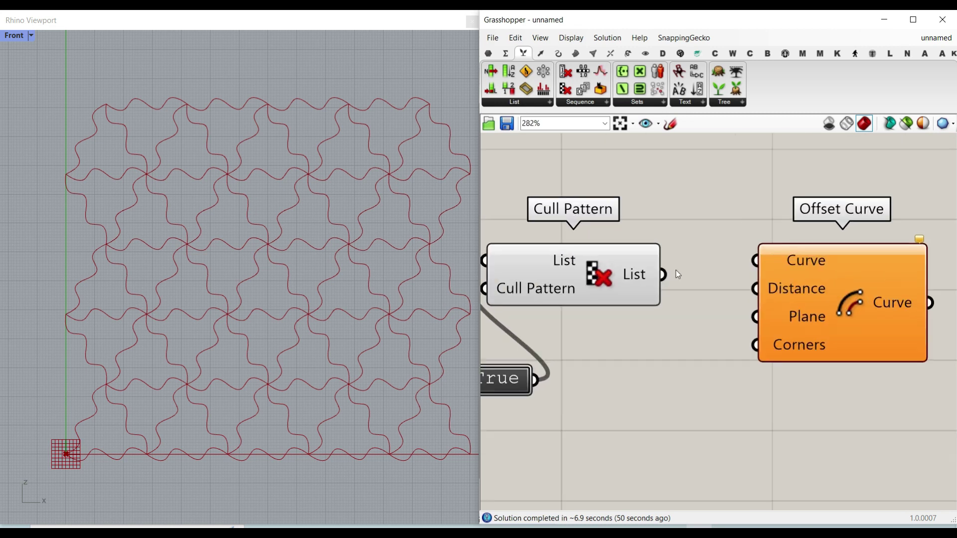
{"action": "left_click_drag", "start_coordinate": [665, 276], "coordinate": [754, 272]}
{"action": "scroll", "coordinate": [305, 243], "scroll_direction": "up", "scroll_amount": 2}
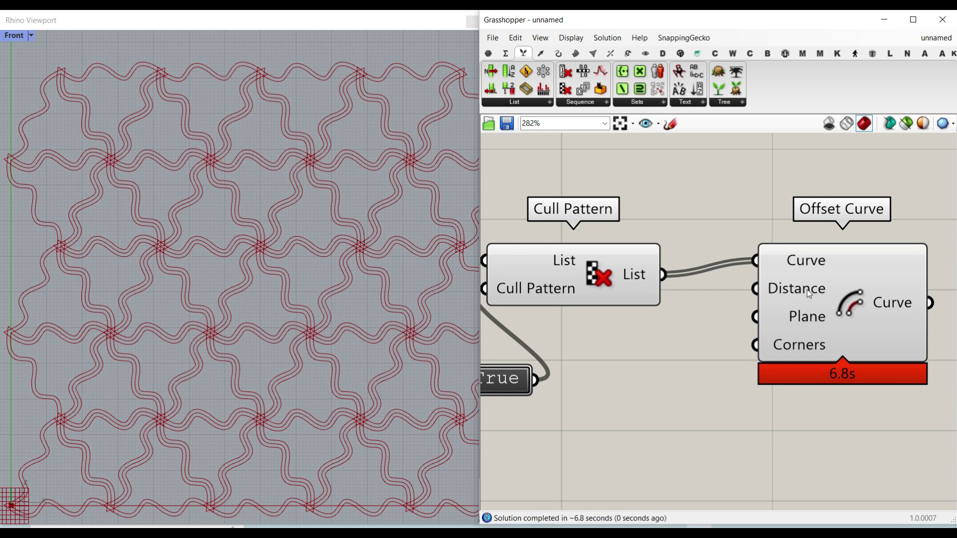
Step: Align Offset Curve with the Cull Pattern output and apply an expression to its Distance input
{"action": "right_click_drag", "start_coordinate": [785, 306], "coordinate": [713, 296]}
{"action": "scroll", "coordinate": [716, 295], "scroll_direction": "down", "scroll_amount": 3}
{"action": "left_click_drag", "start_coordinate": [752, 305], "coordinate": [784, 314]}
{"action": "scroll", "coordinate": [740, 299], "scroll_direction": "up", "scroll_amount": 4}
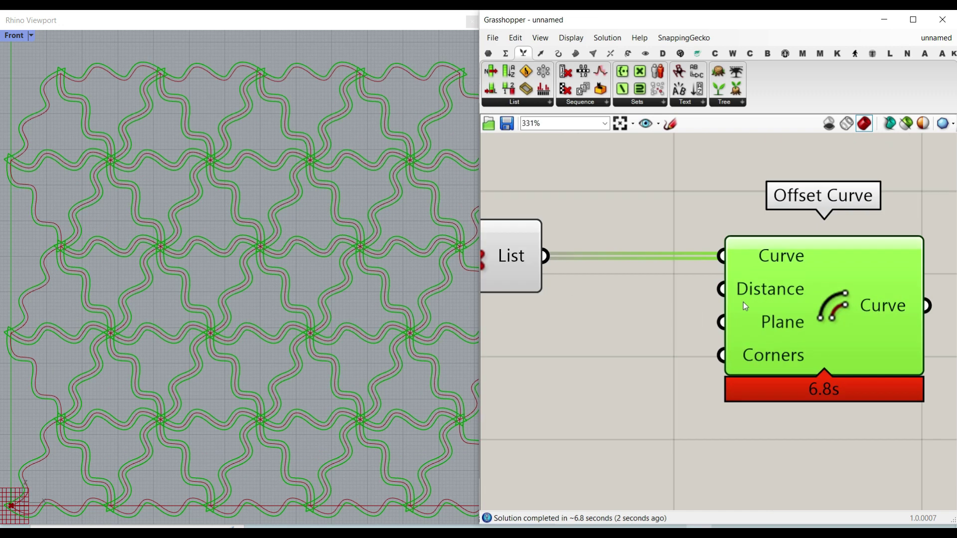
{"action": "right_click", "coordinate": [750, 293]}
{"action": "mouse_move", "coordinate": [800, 389]}
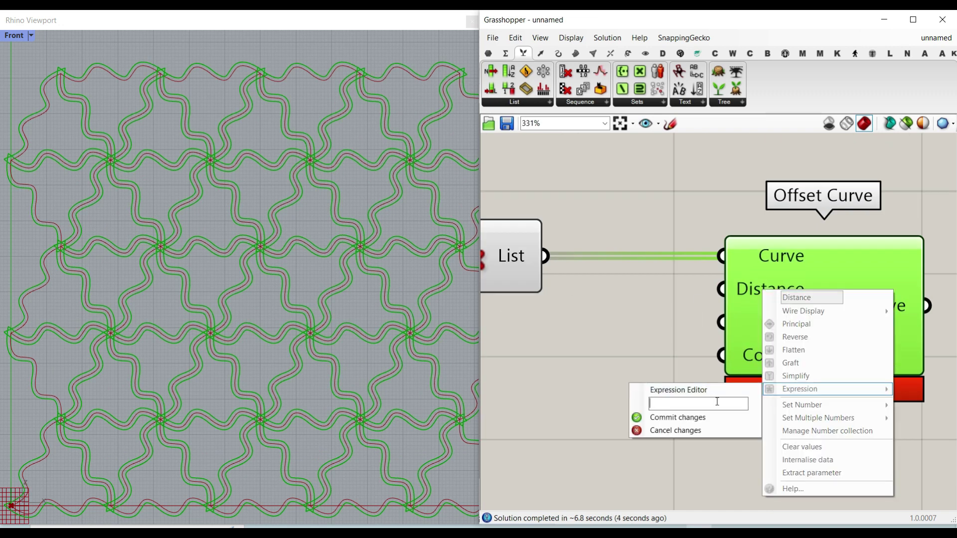
{"action": "left_click", "coordinate": [708, 417]}
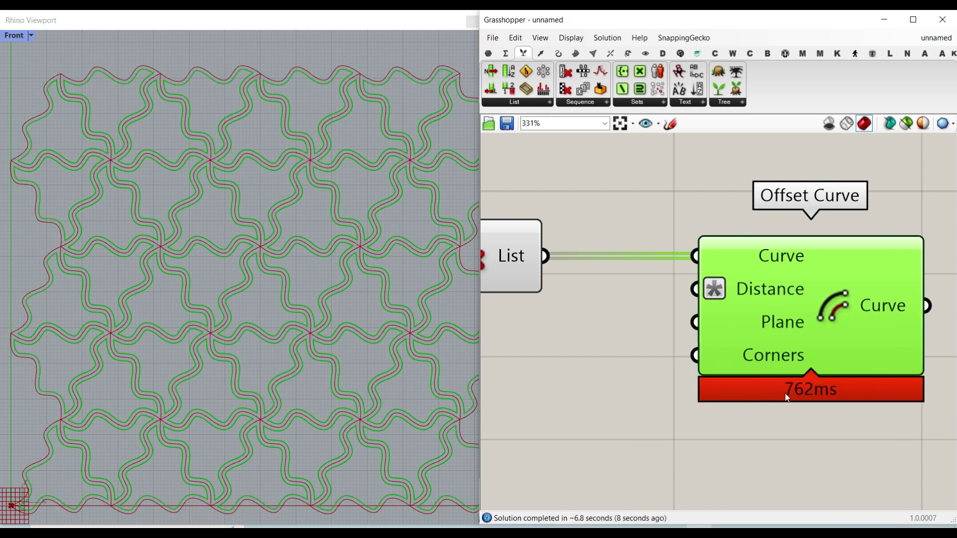
Step: Move Offset Curve further from Cull Pattern and place a Number Slider between them with value 0.30 and maximum 2.00
{"action": "left_click", "coordinate": [607, 380]}
{"action": "right_click_drag", "start_coordinate": [608, 381], "coordinate": [549, 340]}
{"action": "scroll", "coordinate": [645, 340], "scroll_direction": "down", "scroll_amount": 1}
{"action": "left_click_drag", "start_coordinate": [645, 332], "coordinate": [746, 332]}
{"action": "right_click_drag", "start_coordinate": [592, 337], "coordinate": [666, 370]}
{"action": "double_click", "coordinate": [641, 349]}
{"action": "double_click", "coordinate": [641, 349]}
{"action": "type", "text": "0"}
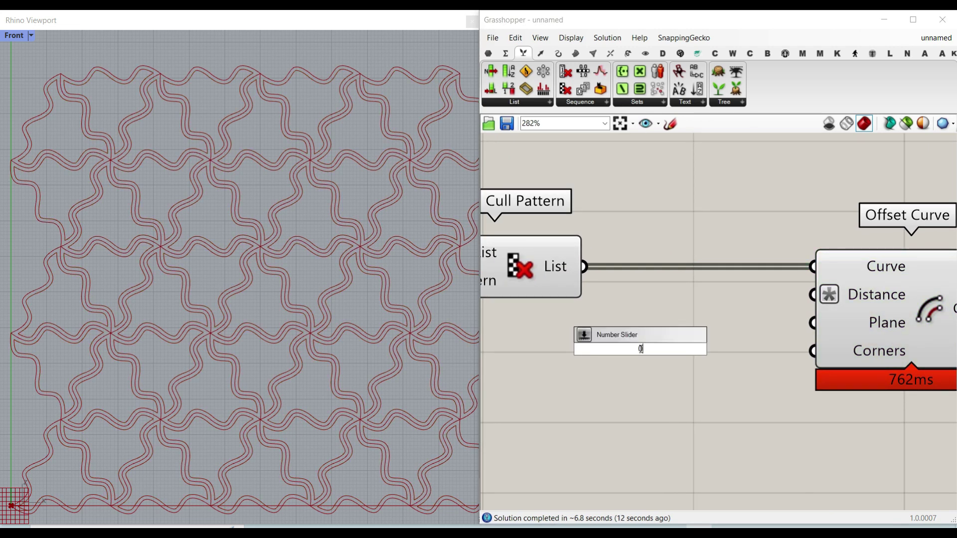
{"action": "type", "text": ".3..2.00"}
{"action": "key", "text": "Return"}
Step: Rename the number slider as Thickness and connect it to the Distance input of Offset Curve
{"action": "right_click", "coordinate": [710, 346]}
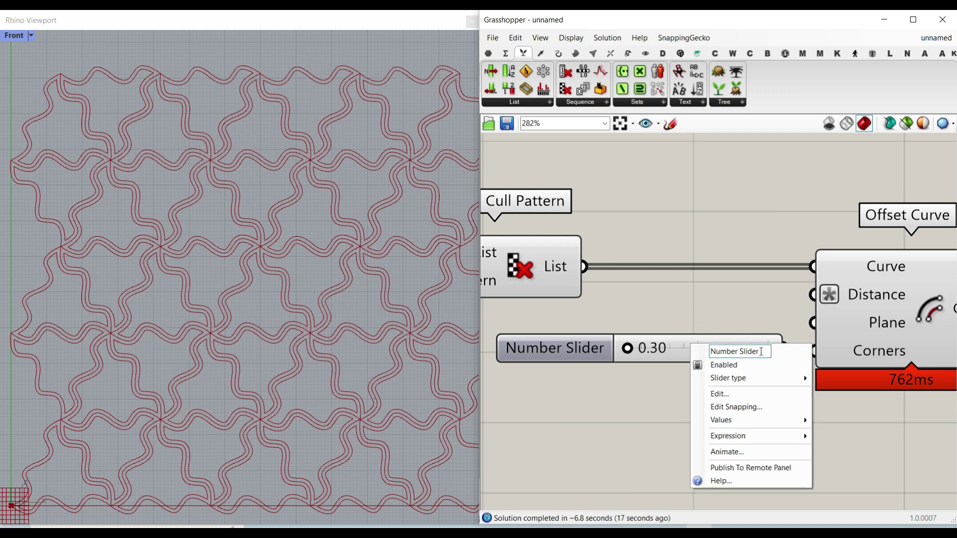
{"action": "left_click_drag", "start_coordinate": [762, 352], "coordinate": [690, 349]}
{"action": "type", "text": "Thickness"}
{"action": "key", "text": "Return"}
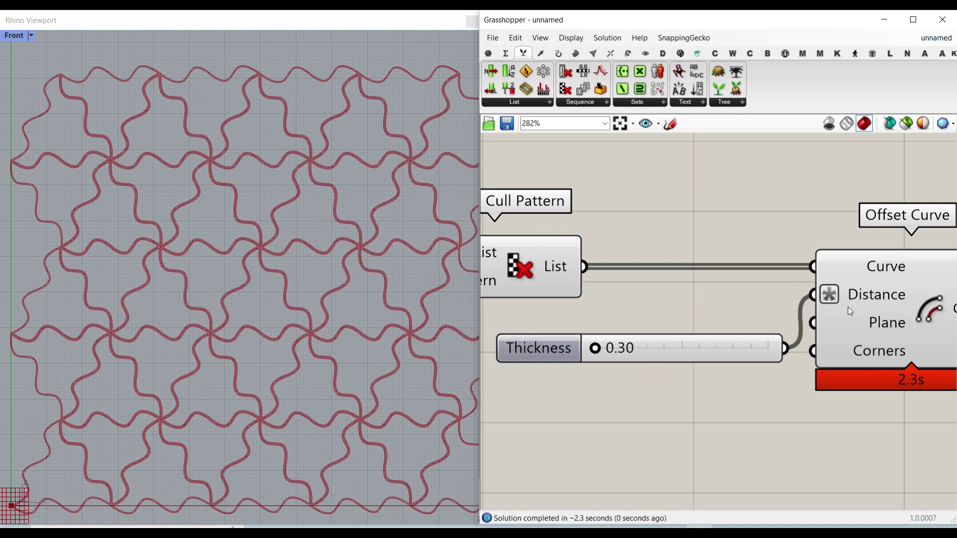
Step: Set the Thickness slider to 2.00
{"action": "double_click", "coordinate": [669, 356]}
{"action": "type", "text": "2"}
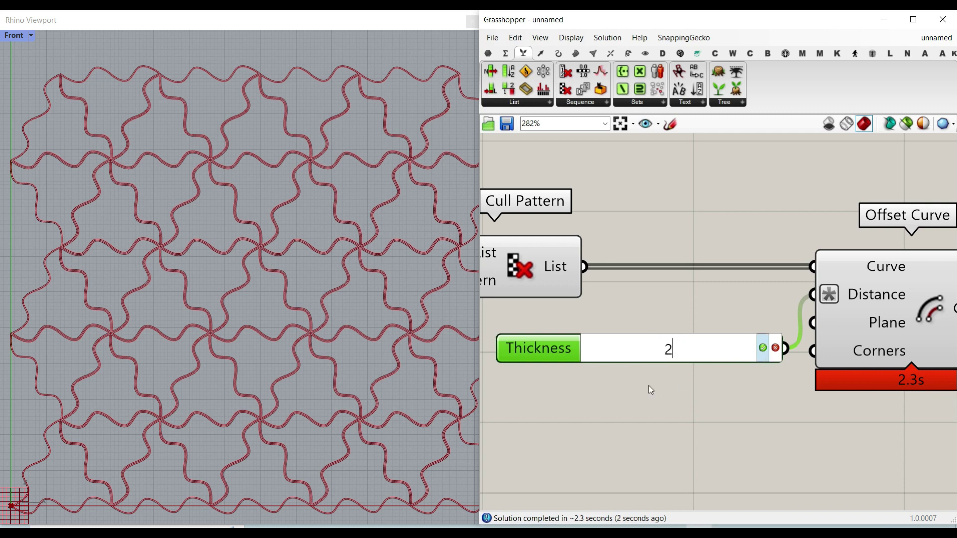
{"action": "key", "text": "Return"}
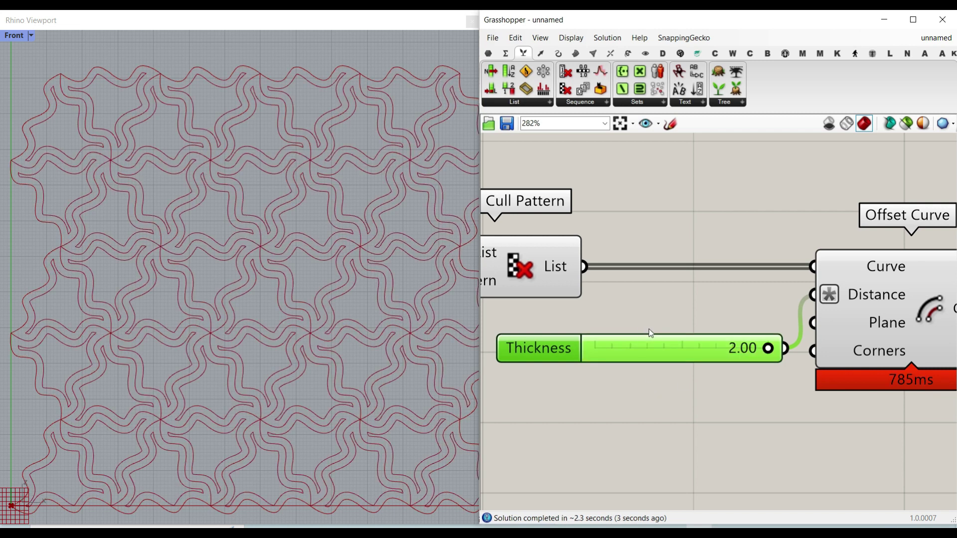
Step: Hide the preview of Cull Pattern and inspect the offset tile outlines in the Front viewport
{"action": "right_click", "coordinate": [532, 269]}
{"action": "left_click", "coordinate": [546, 277]}
{"action": "scroll", "coordinate": [240, 260], "scroll_direction": "down", "scroll_amount": 2}
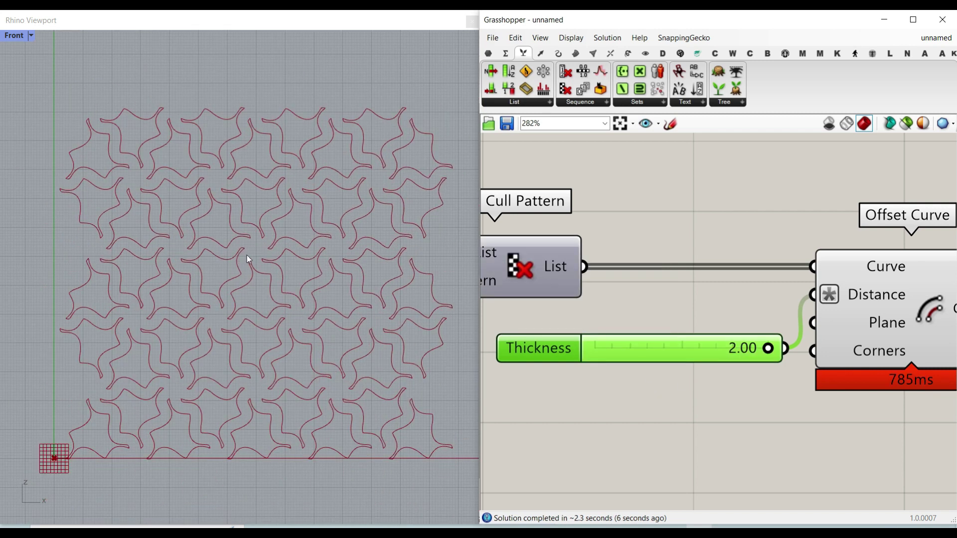
{"action": "scroll", "coordinate": [267, 274], "scroll_direction": "up", "scroll_amount": 2}
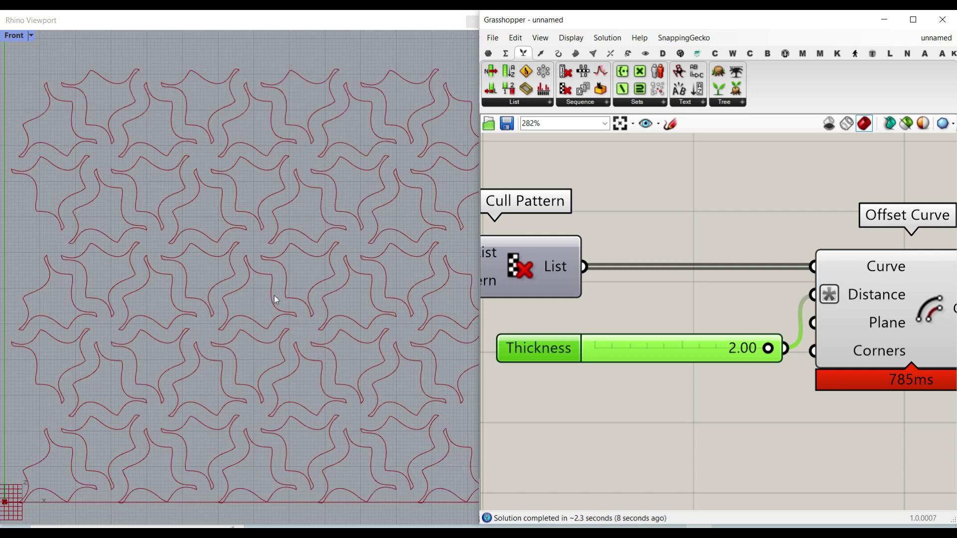
{"action": "scroll", "coordinate": [274, 295], "scroll_direction": "down", "scroll_amount": 2}
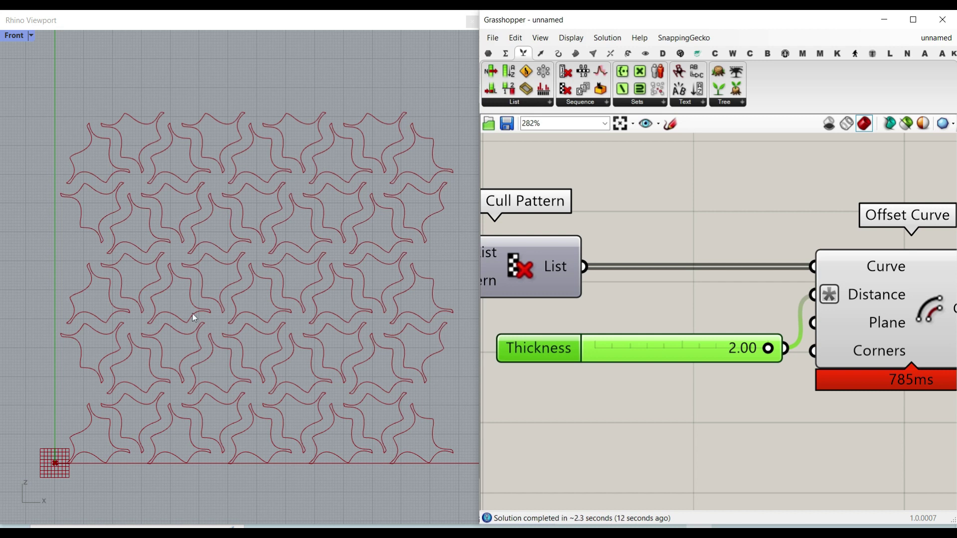
Step: Turn the preview of the Curve parameter feeding Cull Pattern back on
{"action": "scroll", "coordinate": [764, 301], "scroll_direction": "down", "scroll_amount": 3}
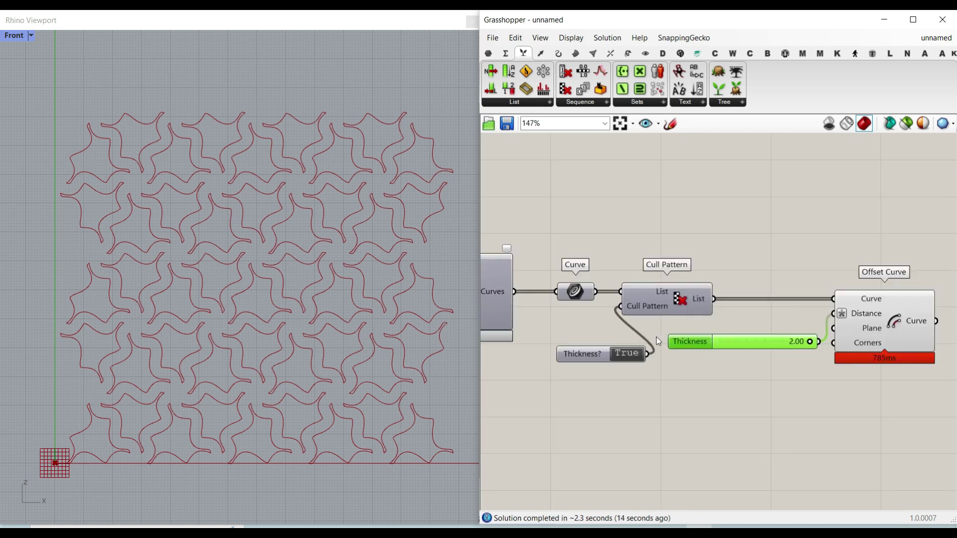
{"action": "scroll", "coordinate": [578, 298], "scroll_direction": "up", "scroll_amount": 2}
{"action": "right_click", "coordinate": [578, 294]}
{"action": "left_click", "coordinate": [605, 295]}
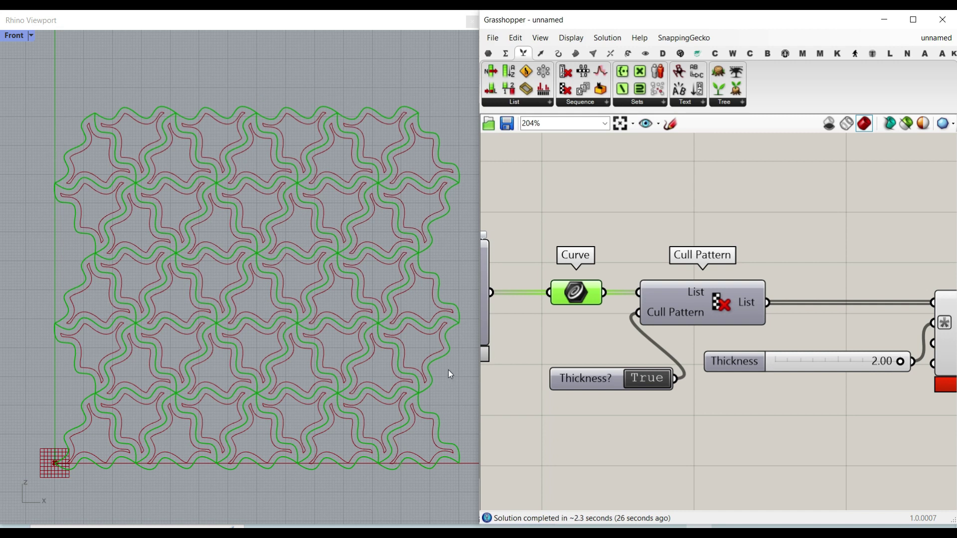
Step: Place a Surface parameter above Cull Pattern and feed it the tiling curves from the Curve parameter
{"action": "left_click", "coordinate": [489, 53]}
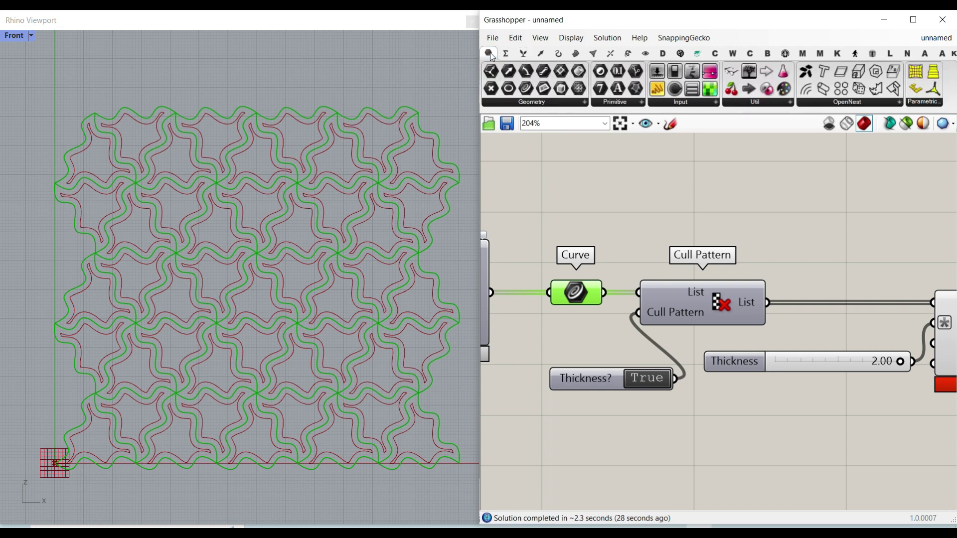
{"action": "left_click", "coordinate": [572, 101]}
{"action": "left_click", "coordinate": [603, 246]}
{"action": "left_click", "coordinate": [671, 208]}
{"action": "left_click_drag", "start_coordinate": [604, 292], "coordinate": [644, 208]}
{"action": "right_click_drag", "start_coordinate": [644, 208], "coordinate": [585, 220]}
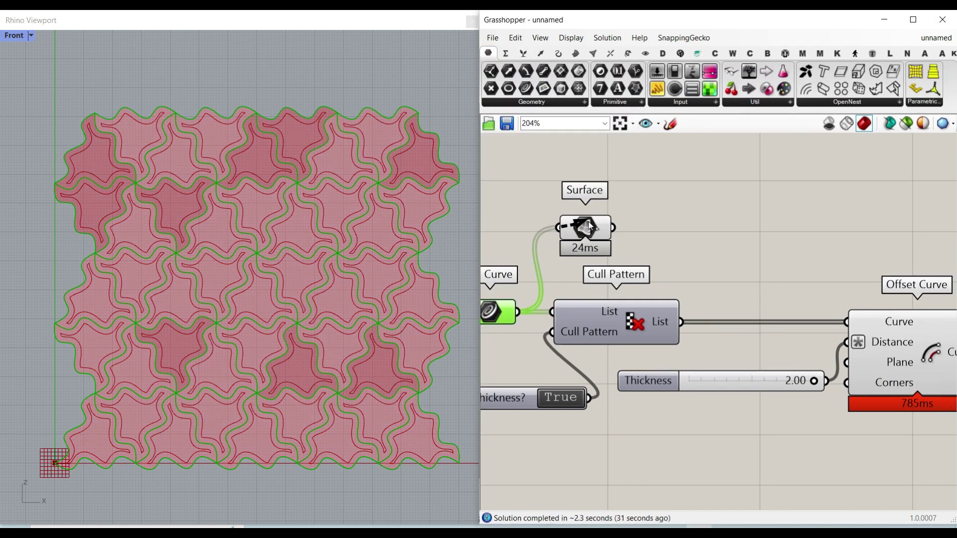
{"action": "left_click", "coordinate": [621, 230]}
{"action": "left_click", "coordinate": [651, 236]}
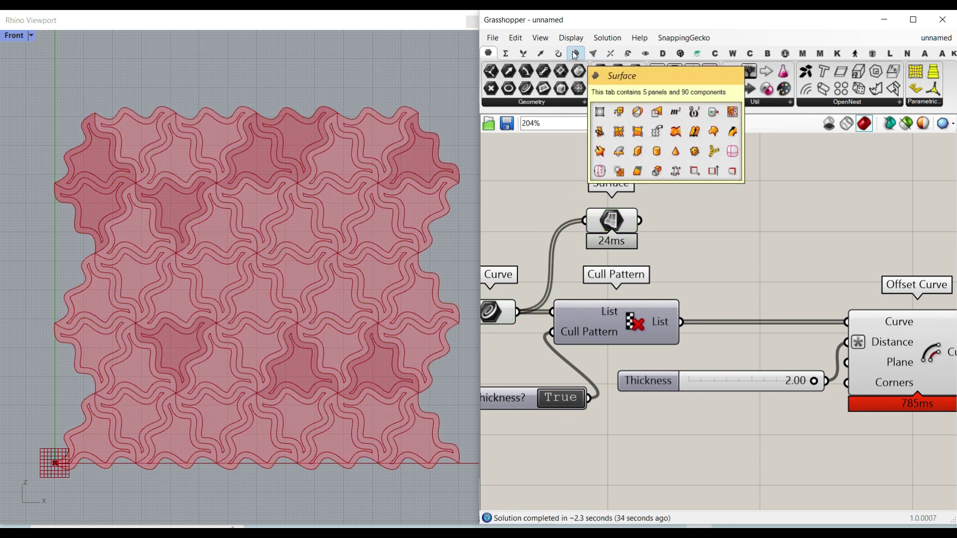
Step: Place a Brep Join component beside the Surface parameter and connect the surfaces to its Breps input
{"action": "left_click", "coordinate": [574, 54]}
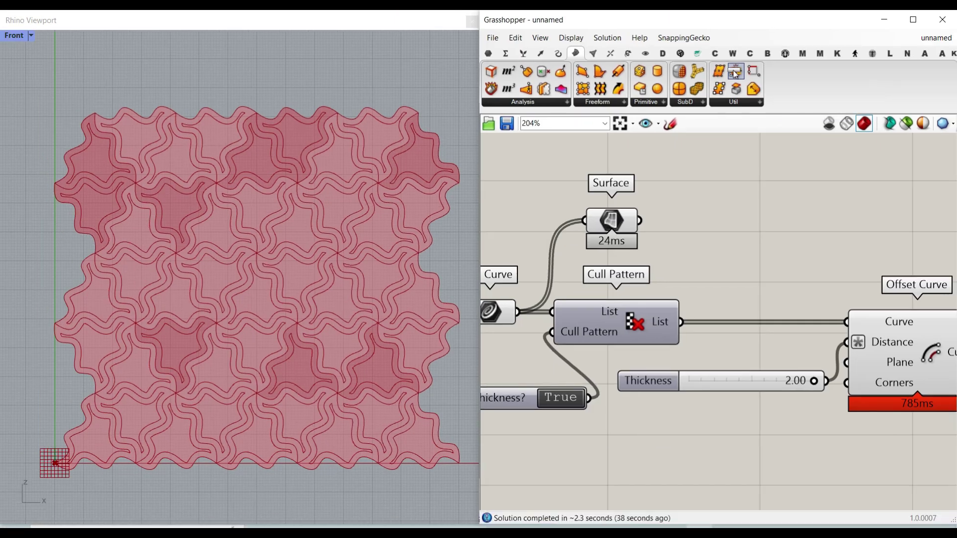
{"action": "left_click_drag", "start_coordinate": [739, 75], "coordinate": [718, 272]}
{"action": "scroll", "coordinate": [657, 234], "scroll_direction": "up", "scroll_amount": 2}
{"action": "left_click_drag", "start_coordinate": [637, 242], "coordinate": [612, 231]}
{"action": "left_click_drag", "start_coordinate": [611, 207], "coordinate": [658, 282]}
{"action": "left_click_drag", "start_coordinate": [707, 270], "coordinate": [688, 194]}
{"action": "mouse_move", "coordinate": [763, 193]}
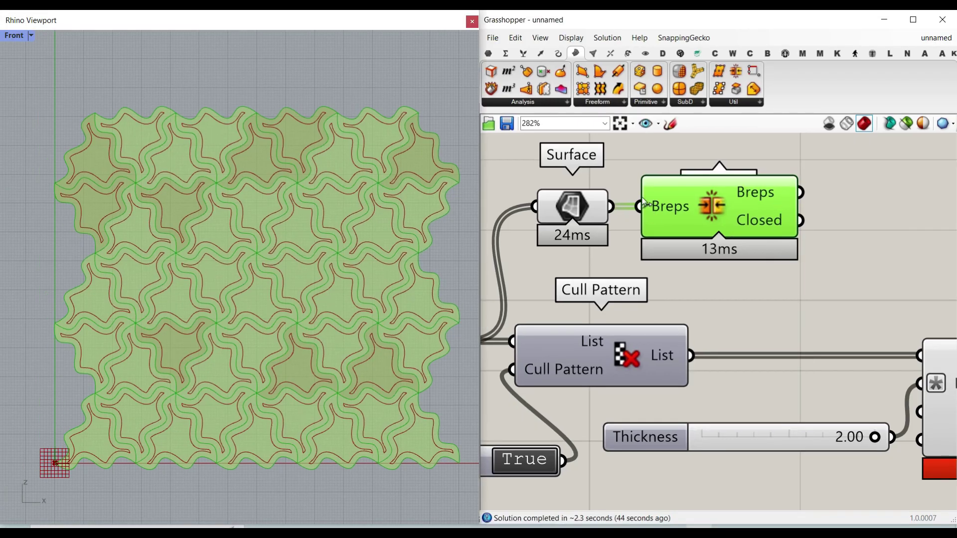
Step: Select the Surface parameter and Brep Join together and hide their previews
{"action": "left_click_drag", "start_coordinate": [798, 154], "coordinate": [560, 228]}
{"action": "right_click", "coordinate": [634, 167]}
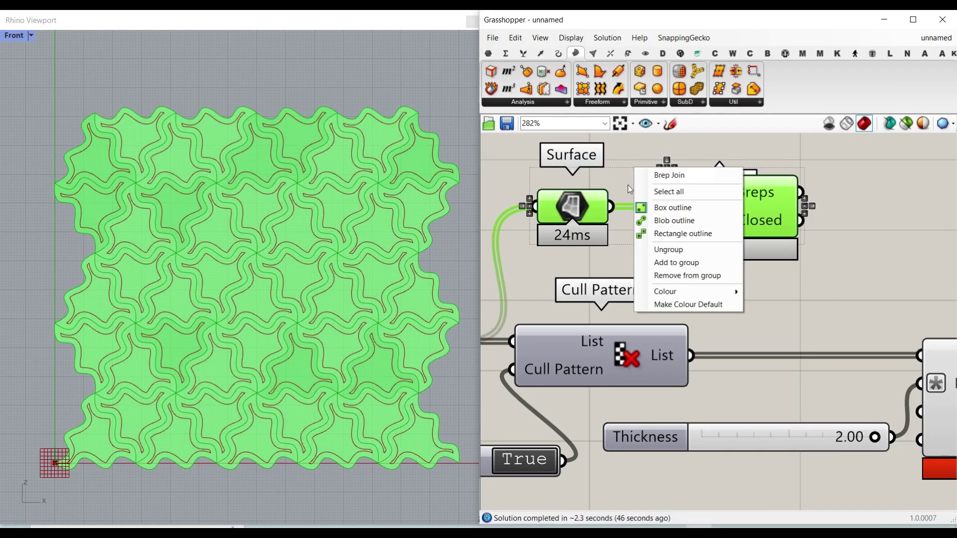
{"action": "right_click", "coordinate": [613, 150]}
{"action": "left_click", "coordinate": [643, 171]}
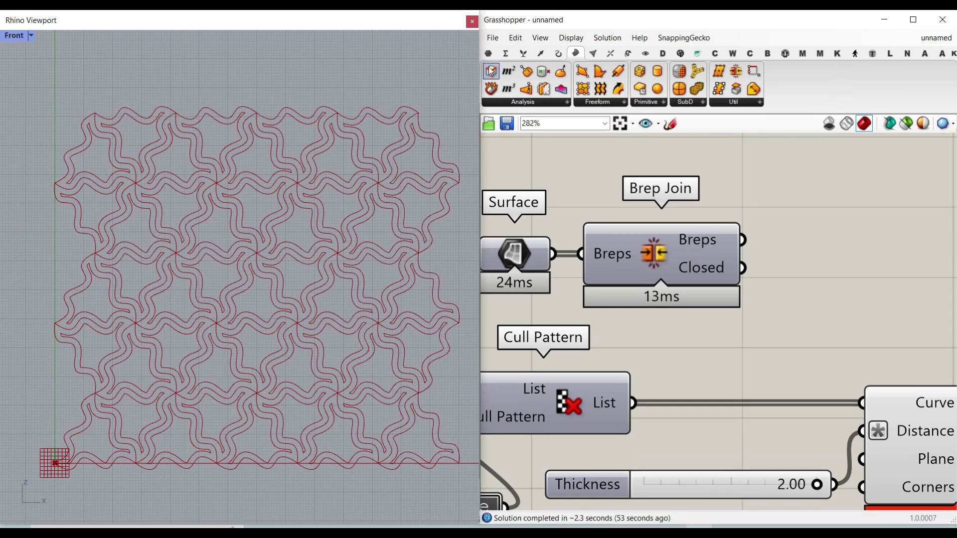
Step: Place a Brep Edges component after Brep Join and connect the joined Breps to its Brep input
{"action": "left_click_drag", "start_coordinate": [488, 73], "coordinate": [859, 255]}
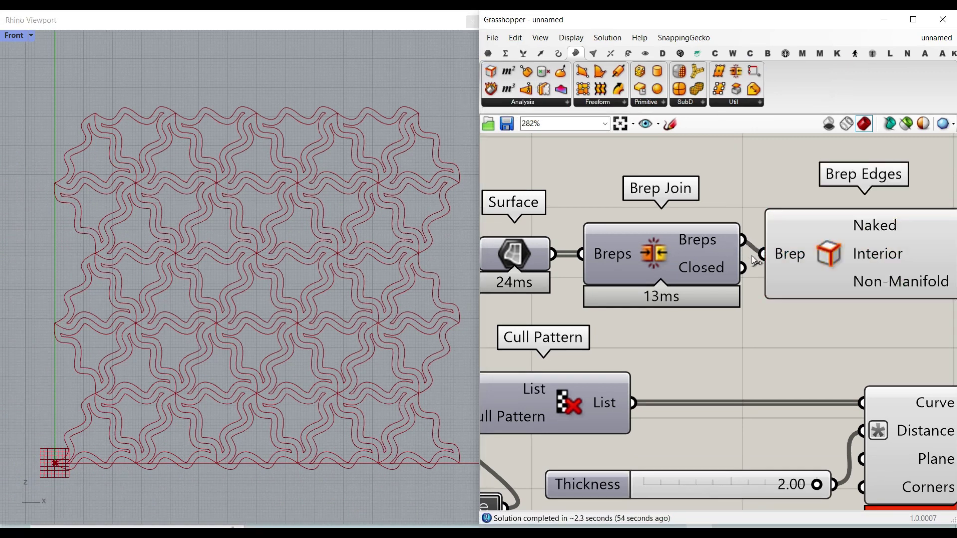
{"action": "right_click_drag", "start_coordinate": [776, 282], "coordinate": [623, 278]}
{"action": "scroll", "coordinate": [623, 277], "scroll_direction": "down", "scroll_amount": 1}
{"action": "left_click", "coordinate": [488, 53]}
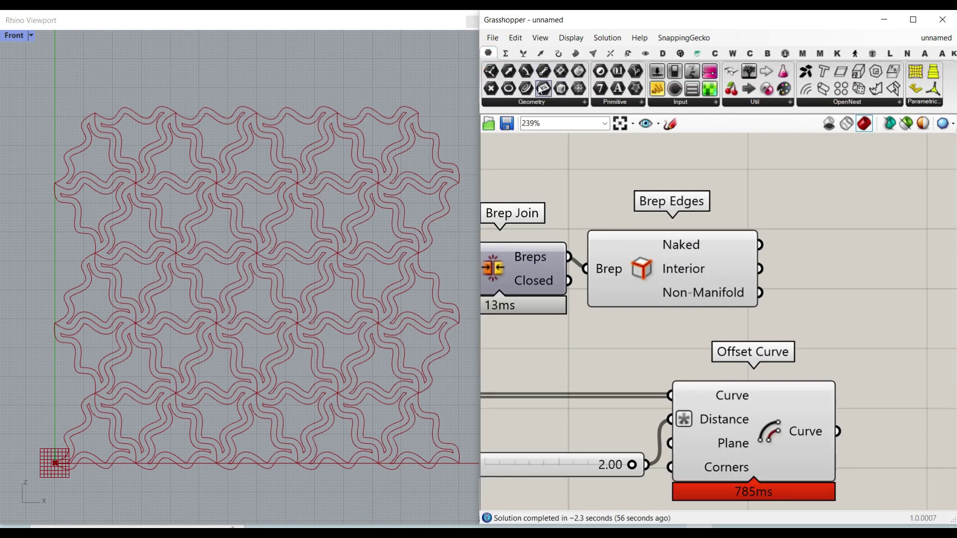
Step: Place a Curve parameter after Brep Edges, connect the Naked output to it, and hide the Brep Edges preview
{"action": "left_click_drag", "start_coordinate": [525, 89], "coordinate": [827, 247]}
{"action": "left_click_drag", "start_coordinate": [759, 244], "coordinate": [800, 246]}
{"action": "right_click", "coordinate": [648, 271]}
{"action": "left_click", "coordinate": [658, 286]}
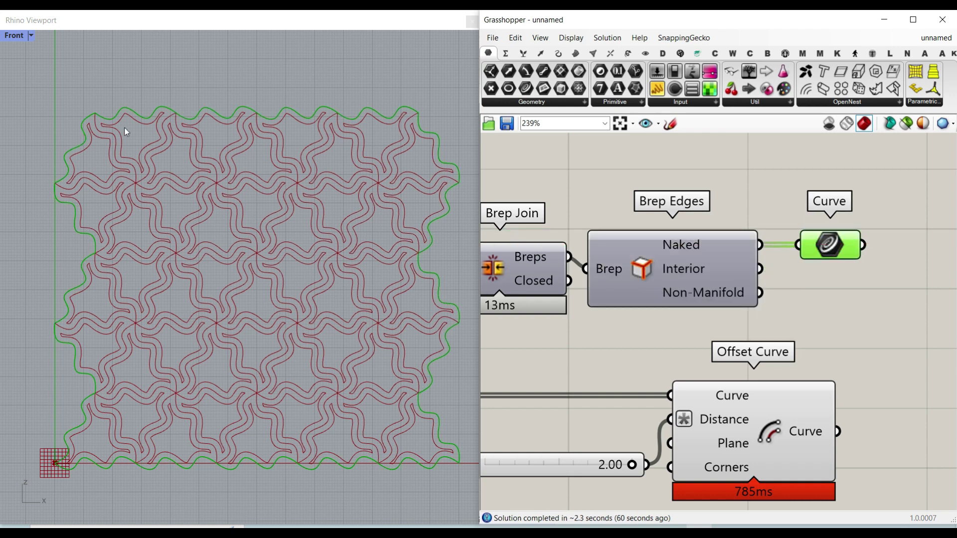
Step: Hide the preview of the Curve parameter that holds the Escher Trilateral A tiling curves
{"action": "right_click_drag", "start_coordinate": [603, 281], "coordinate": [753, 272]}
{"action": "scroll", "coordinate": [753, 272], "scroll_direction": "down", "scroll_amount": 2}
{"action": "right_click_drag", "start_coordinate": [531, 291], "coordinate": [563, 285]}
{"action": "right_click", "coordinate": [532, 338]}
{"action": "left_click", "coordinate": [563, 297]}
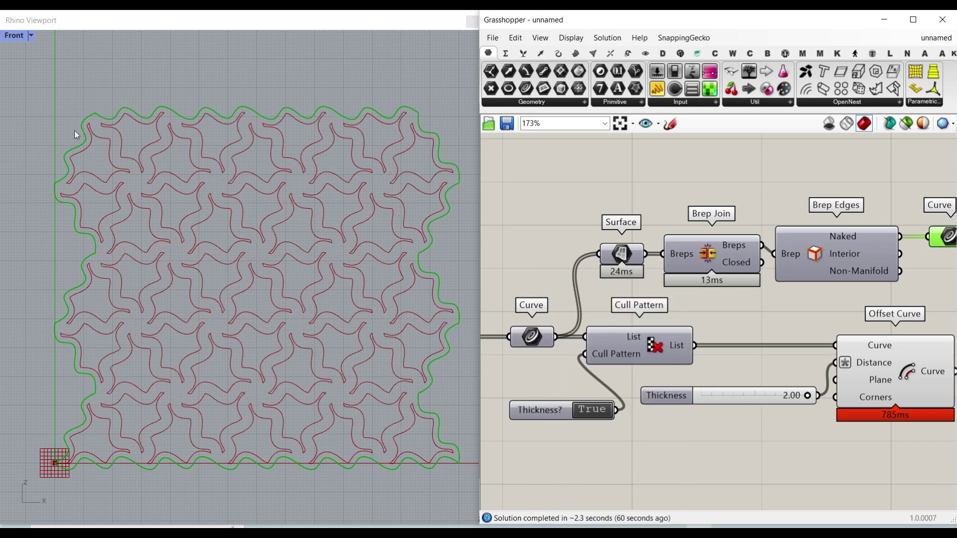
Step: Place a second Offset Curve component beside the naked-edge Curve parameter and connect that parameter to its Curve input
{"action": "scroll", "coordinate": [86, 374], "scroll_direction": "up", "scroll_amount": 3}
{"action": "scroll", "coordinate": [72, 349], "scroll_direction": "up", "scroll_amount": 2}
{"action": "scroll", "coordinate": [89, 336], "scroll_direction": "down", "scroll_amount": 1}
{"action": "right_click_drag", "start_coordinate": [904, 379], "coordinate": [636, 369]}
{"action": "left_click_drag", "start_coordinate": [631, 361], "coordinate": [730, 360]}
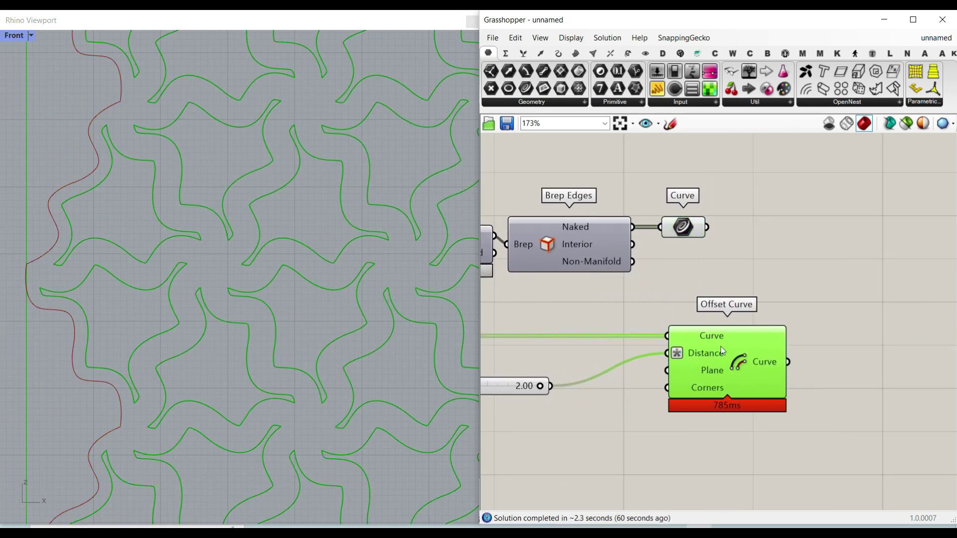
{"action": "left_click", "coordinate": [563, 56]}
{"action": "left_click_drag", "start_coordinate": [771, 89], "coordinate": [787, 250]}
{"action": "left_click_drag", "start_coordinate": [707, 227], "coordinate": [733, 224]}
{"action": "right_click_drag", "start_coordinate": [685, 302], "coordinate": [733, 304]}
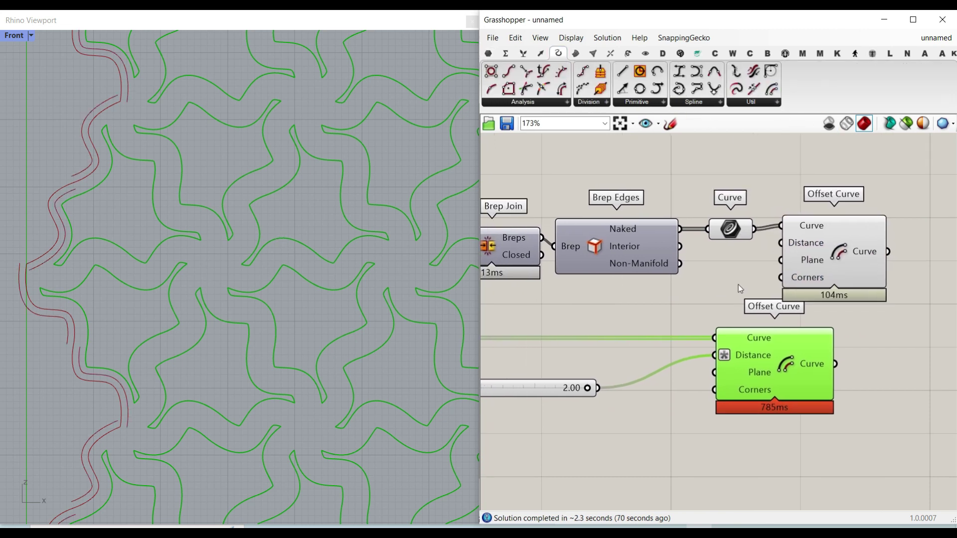
Step: Insert a Join Curves component between the naked-edge Curve parameter and its Offset Curve, wiring the joined curves into the offset
{"action": "left_click", "coordinate": [735, 229]}
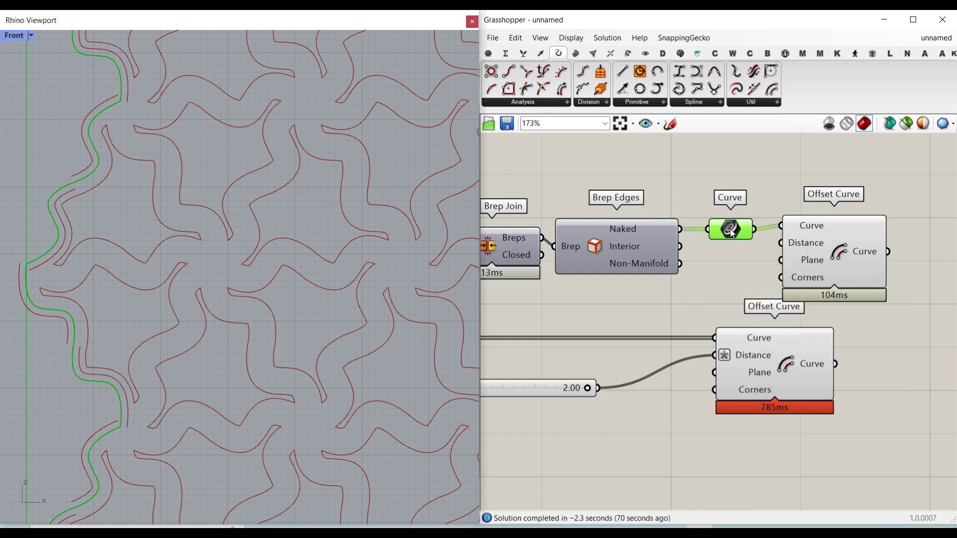
{"action": "mouse_move", "coordinate": [732, 232]}
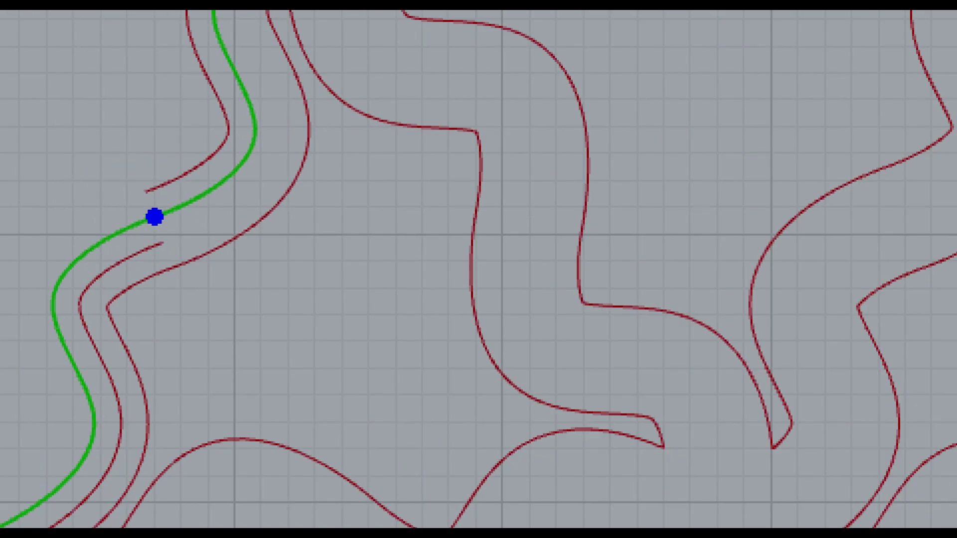
{"action": "left_click_drag", "start_coordinate": [199, 189], "coordinate": [181, 155]}
{"action": "key", "text": "Escape"}
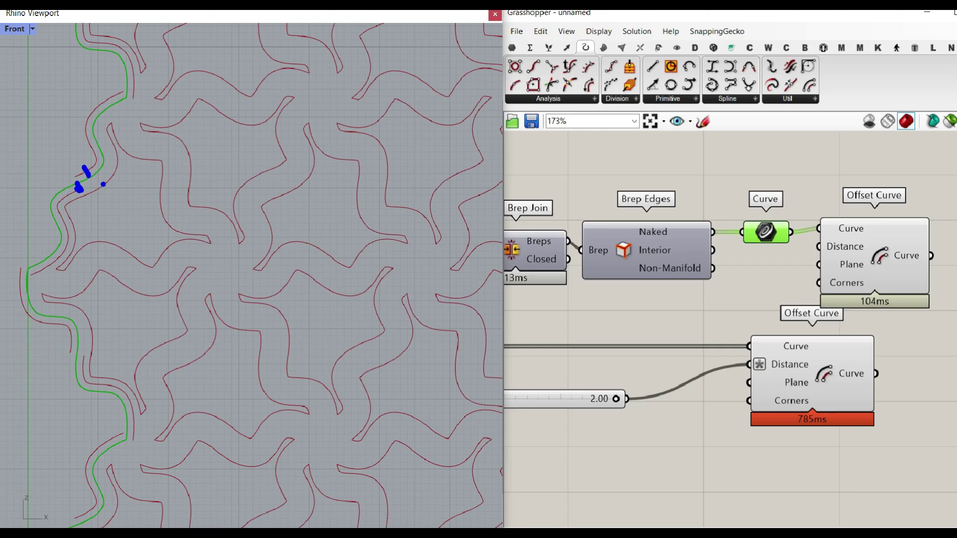
{"action": "left_click_drag", "start_coordinate": [818, 257], "coordinate": [861, 259]}
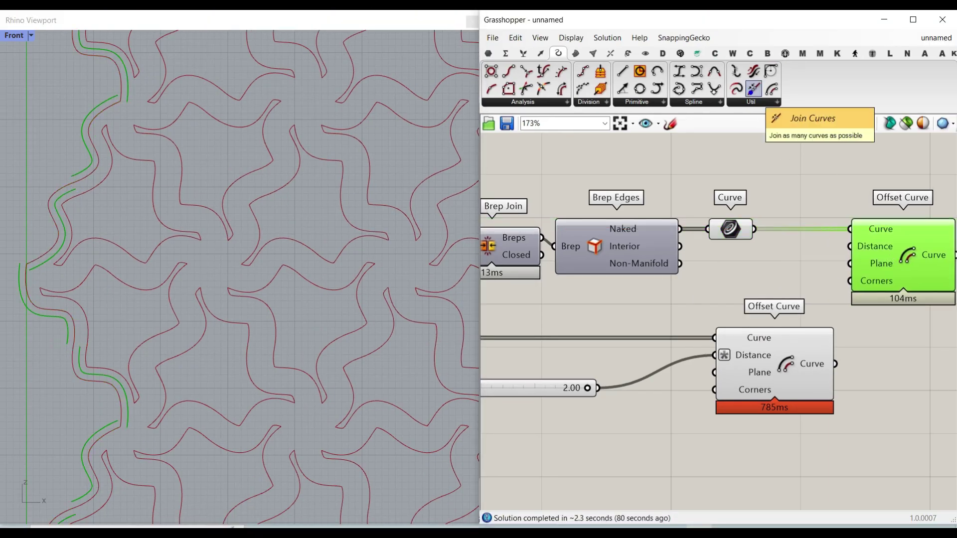
{"action": "left_click_drag", "start_coordinate": [753, 89], "coordinate": [804, 270]}
{"action": "right_click_drag", "start_coordinate": [899, 266], "coordinate": [836, 258]}
{"action": "left_click_drag", "start_coordinate": [836, 258], "coordinate": [921, 258]}
{"action": "scroll", "coordinate": [739, 268], "scroll_direction": "up", "scroll_amount": 2}
{"action": "left_click_drag", "start_coordinate": [740, 267], "coordinate": [789, 253]}
{"action": "left_click_drag", "start_coordinate": [673, 205], "coordinate": [716, 233]}
{"action": "right_click_drag", "start_coordinate": [813, 244], "coordinate": [698, 252]}
{"action": "left_click_drag", "start_coordinate": [757, 253], "coordinate": [808, 212]}
Step: Select the naked-edge Curve parameter and Join Curves together and hide their previews
{"action": "left_click_drag", "start_coordinate": [670, 259], "coordinate": [675, 229]}
{"action": "left_click", "coordinate": [683, 272]}
{"action": "left_click_drag", "start_coordinate": [701, 177], "coordinate": [536, 267]}
{"action": "right_click", "coordinate": [620, 285]}
{"action": "left_click", "coordinate": [642, 301]}
{"action": "scroll", "coordinate": [632, 292], "scroll_direction": "down", "scroll_amount": 2}
{"action": "left_click", "coordinate": [632, 292]}
Step: Connect the Thickness slider to the Distance input of the boundary Offset Curve and check the outer outline
{"action": "left_click_drag", "start_coordinate": [557, 368], "coordinate": [843, 247]}
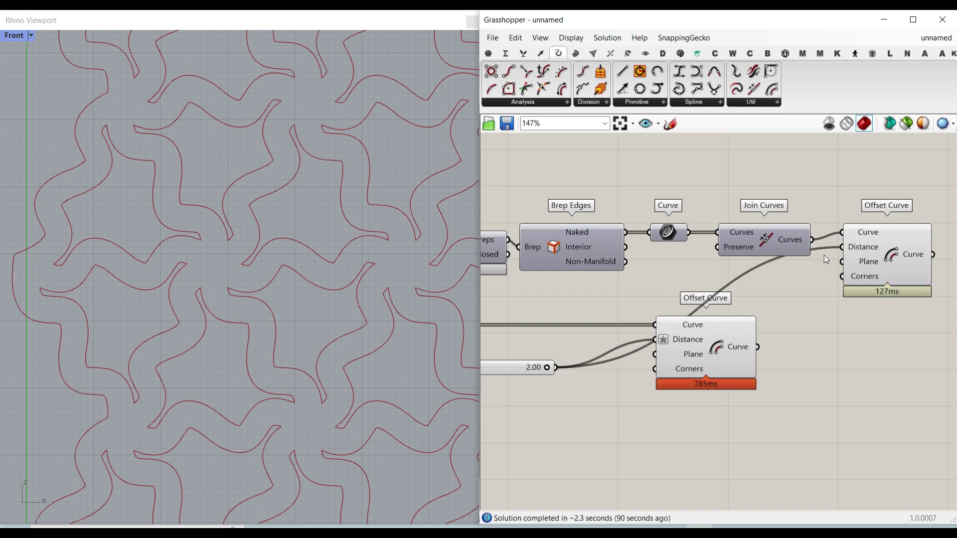
{"action": "scroll", "coordinate": [173, 252], "scroll_direction": "down", "scroll_amount": 5}
{"action": "scroll", "coordinate": [196, 227], "scroll_direction": "up", "scroll_amount": 8}
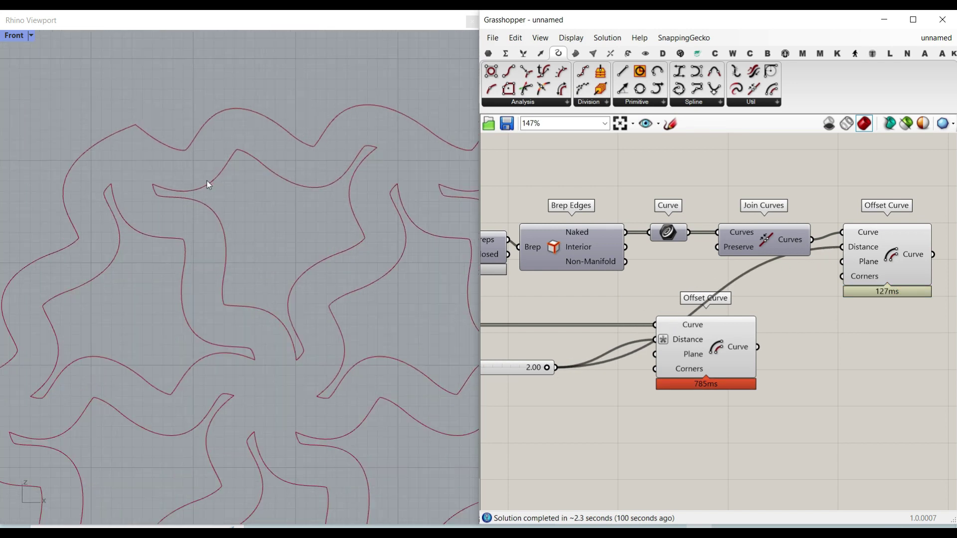
{"action": "scroll", "coordinate": [310, 299], "scroll_direction": "down", "scroll_amount": 3}
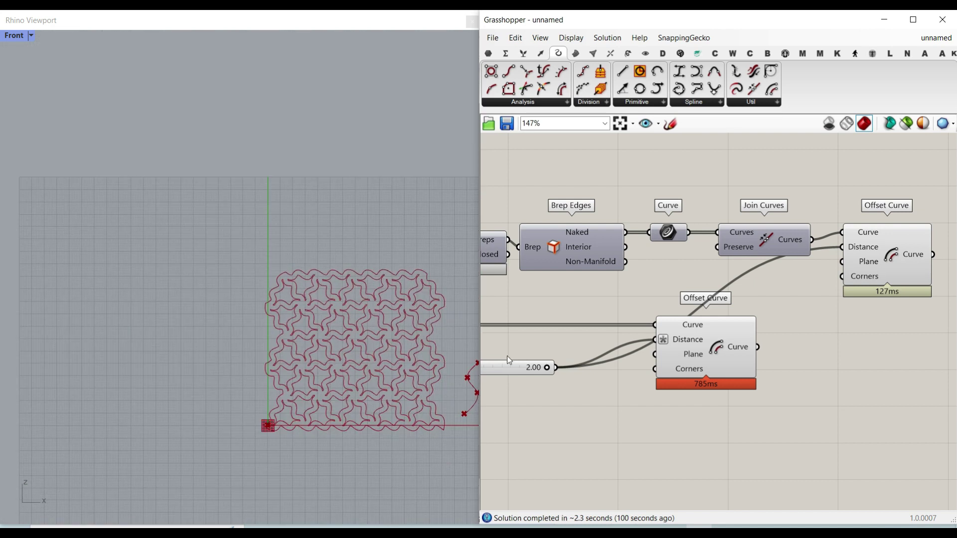
Step: Set the Thickness slider to 1.5
{"action": "right_click_drag", "start_coordinate": [550, 367], "coordinate": [669, 315]}
{"action": "scroll", "coordinate": [669, 315], "scroll_direction": "up", "scroll_amount": 3}
{"action": "double_click", "coordinate": [710, 323]}
{"action": "type", "text": "1.5"}
{"action": "key", "text": "Return"}
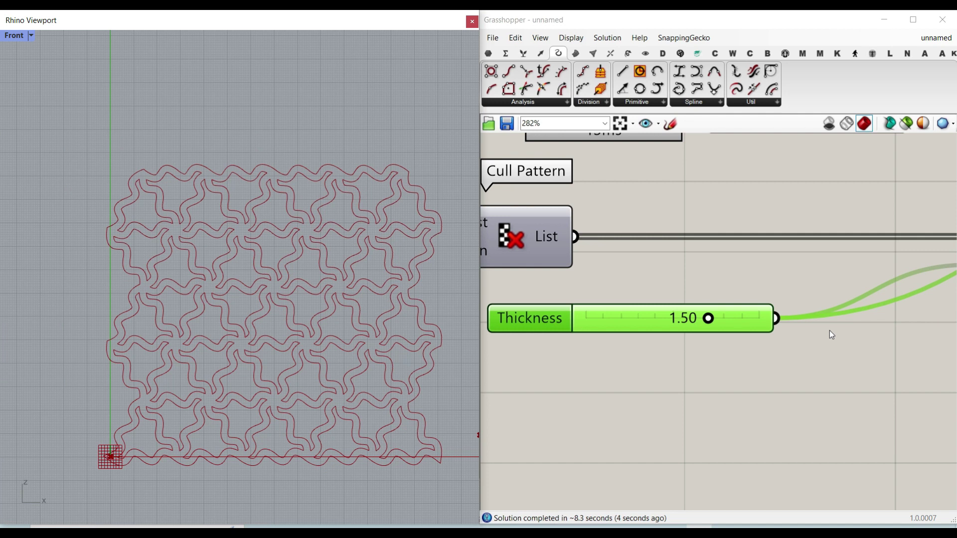
Step: Move the cell Offset Curve beneath the boundary Offset Curve and select each in turn to check its curves
{"action": "right_click_drag", "start_coordinate": [830, 335], "coordinate": [693, 315]}
{"action": "scroll", "coordinate": [694, 315], "scroll_direction": "down", "scroll_amount": 3}
{"action": "right_click_drag", "start_coordinate": [867, 292], "coordinate": [669, 322]}
{"action": "left_click_drag", "start_coordinate": [604, 326], "coordinate": [746, 331]}
{"action": "left_click", "coordinate": [758, 242]}
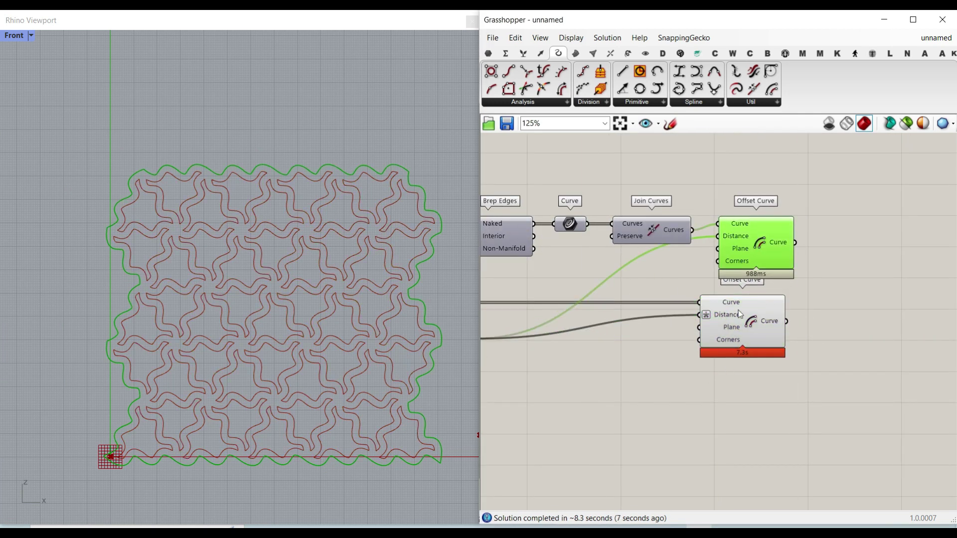
{"action": "left_click", "coordinate": [748, 322]}
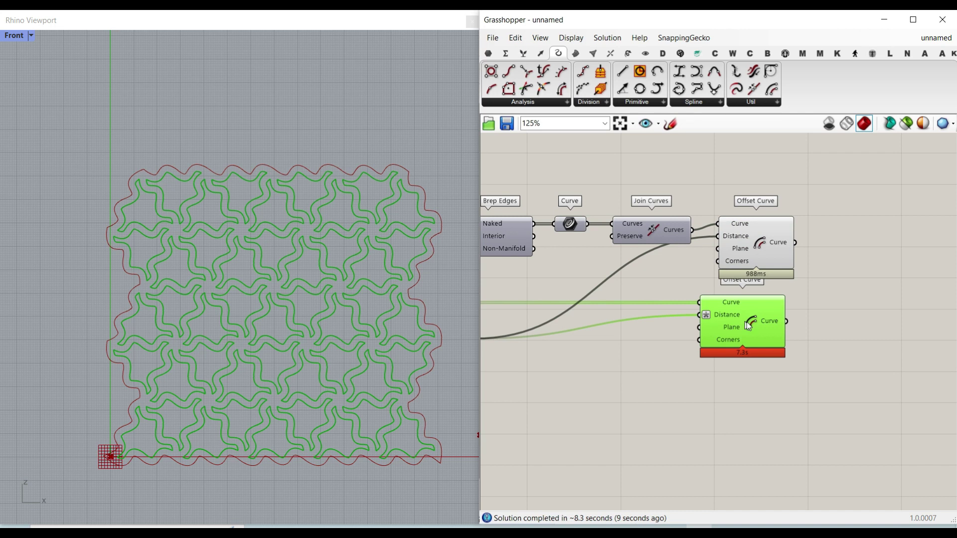
{"action": "left_click", "coordinate": [821, 299]}
Step: Place a Boundary Surfaces component after the two Offset Curve components and flatten its Edges input
{"action": "left_click", "coordinate": [575, 52]}
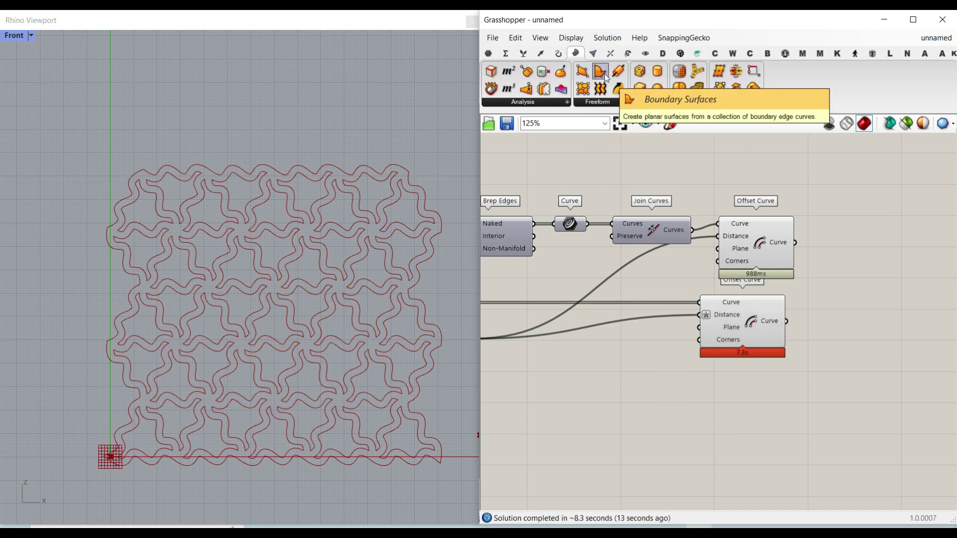
{"action": "left_click_drag", "start_coordinate": [605, 77], "coordinate": [844, 301]}
{"action": "scroll", "coordinate": [654, 324], "scroll_direction": "up", "scroll_amount": 5}
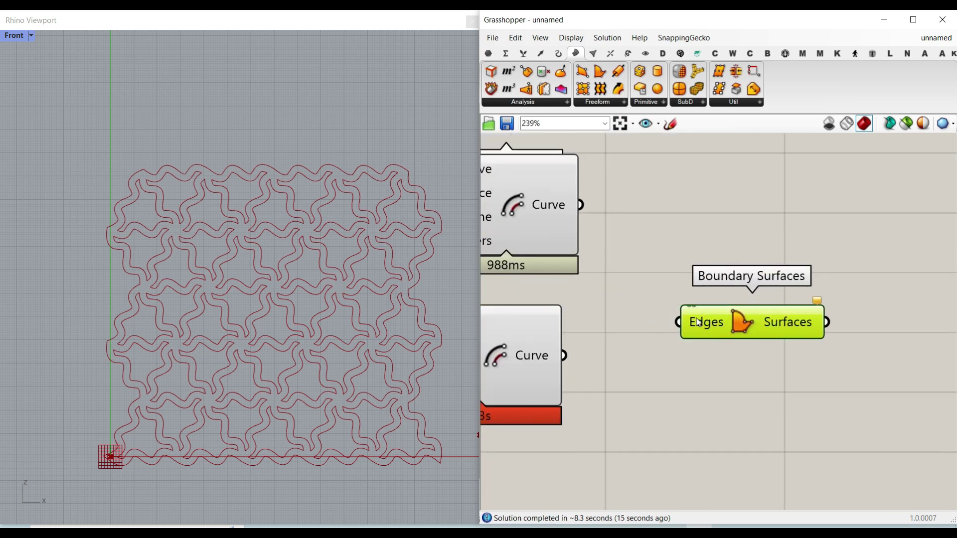
{"action": "right_click", "coordinate": [697, 321]}
{"action": "left_click", "coordinate": [720, 377]}
{"action": "scroll", "coordinate": [734, 360], "scroll_direction": "up", "scroll_amount": 2}
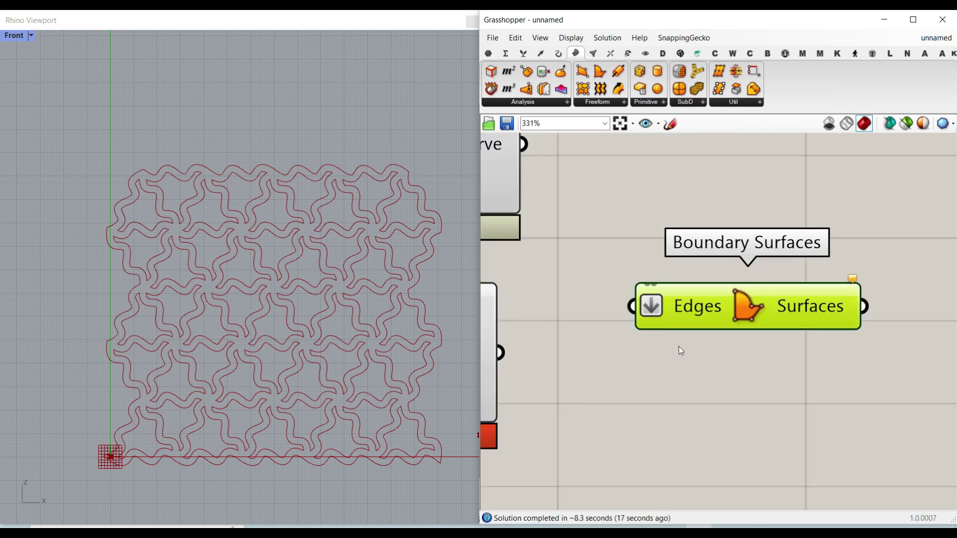
Step: Connect both Offset Curve outputs to the Edges input of Boundary Surfaces and reposition that component further along the canvas
{"action": "right_click_drag", "start_coordinate": [653, 354], "coordinate": [783, 373]}
{"action": "left_click", "coordinate": [586, 184]}
{"action": "left_click", "coordinate": [564, 355]}
{"action": "left_click", "coordinate": [698, 294]}
{"action": "scroll", "coordinate": [699, 294], "scroll_direction": "down", "scroll_amount": 1}
{"action": "left_click_drag", "start_coordinate": [658, 178], "coordinate": [751, 317]}
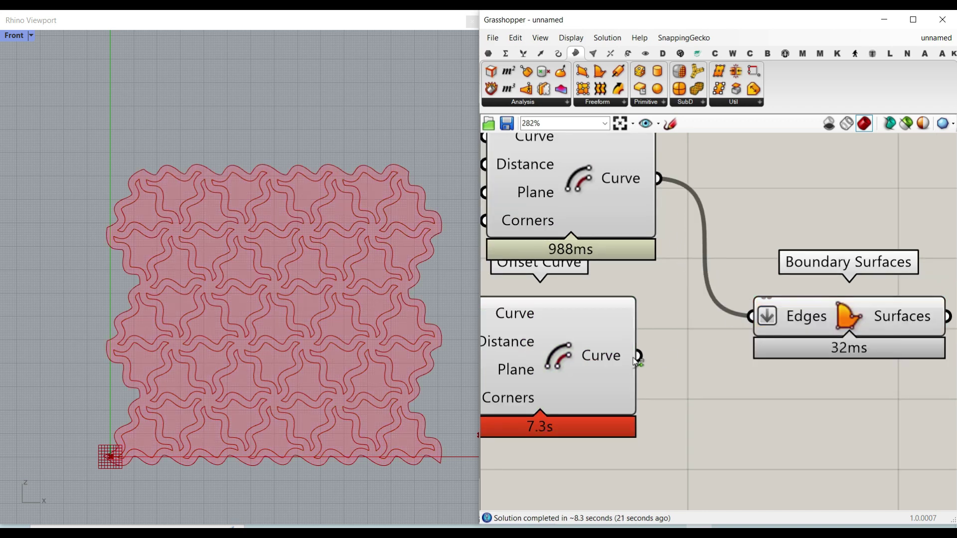
{"action": "left_click_drag", "start_coordinate": [638, 361], "coordinate": [751, 316], "text": "shift"}
{"action": "right_click_drag", "start_coordinate": [701, 381], "coordinate": [607, 324]}
{"action": "scroll", "coordinate": [607, 324], "scroll_direction": "down", "scroll_amount": 3}
{"action": "left_click_drag", "start_coordinate": [702, 315], "coordinate": [755, 249]}
{"action": "left_click", "coordinate": [742, 332]}
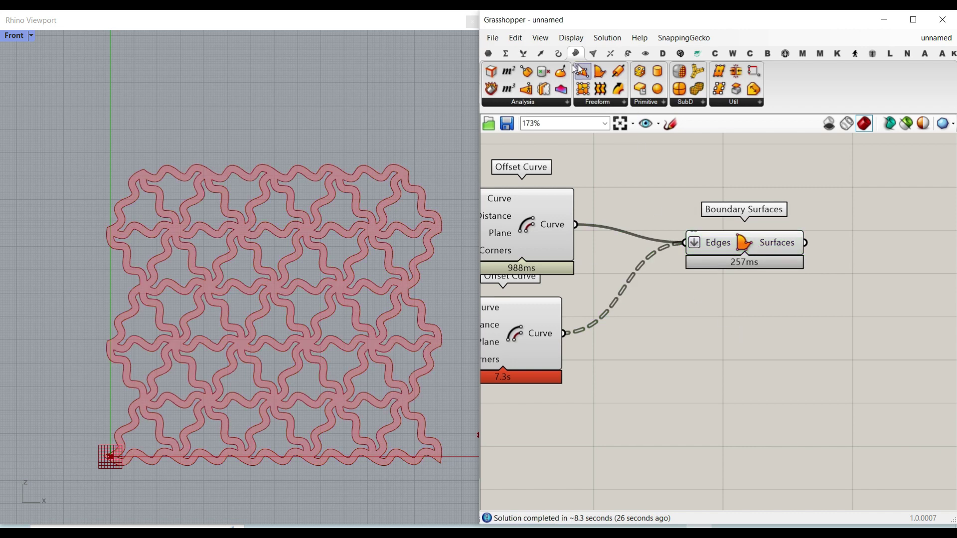
Step: Place a Surface parameter below Boundary Surfaces and feed it the curves from the cell Offset Curve
{"action": "left_click", "coordinate": [489, 55]}
{"action": "left_click", "coordinate": [574, 103]}
{"action": "left_click_drag", "start_coordinate": [582, 247], "coordinate": [688, 351]}
{"action": "left_click", "coordinate": [541, 333]}
{"action": "left_click_drag", "start_coordinate": [564, 334], "coordinate": [672, 351]}
{"action": "left_click_drag", "start_coordinate": [698, 356], "coordinate": [791, 337]}
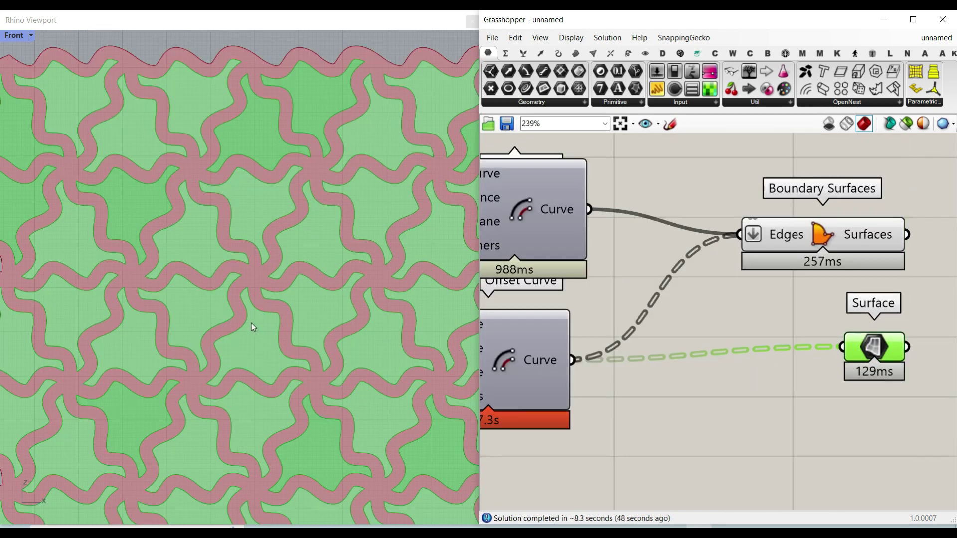
Step: Select Boundary Surfaces and the Surface parameter in turn to compare the frame and cell surfaces in the viewport
{"action": "scroll", "coordinate": [252, 327], "scroll_direction": "down", "scroll_amount": 9}
{"action": "scroll", "coordinate": [262, 336], "scroll_direction": "up", "scroll_amount": 7}
{"action": "scroll", "coordinate": [260, 368], "scroll_direction": "down", "scroll_amount": 4}
{"action": "left_click", "coordinate": [812, 235]}
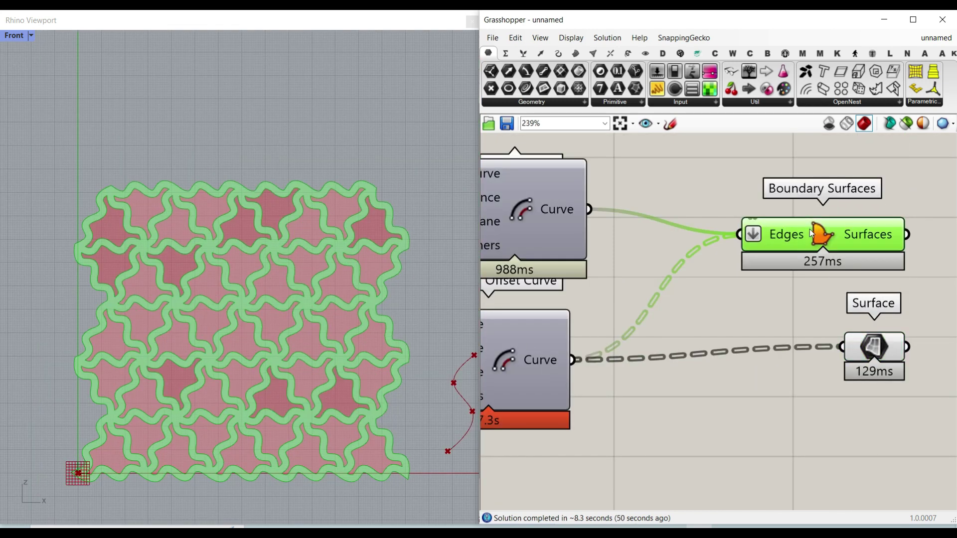
{"action": "left_click", "coordinate": [874, 349]}
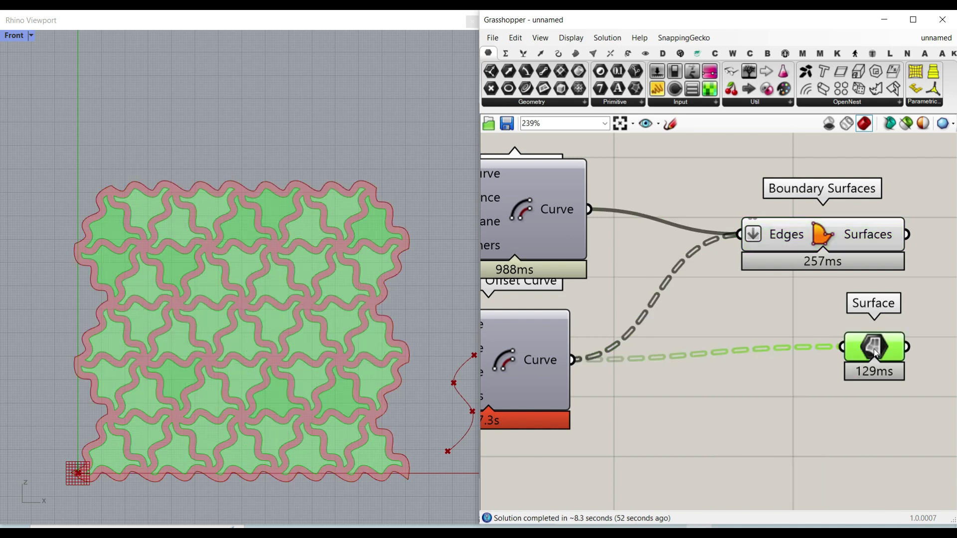
Step: Review the definition from the Escher Trilateral A input sliders through to the Offset Curve components
{"action": "scroll", "coordinate": [756, 368], "scroll_direction": "down", "scroll_amount": 5}
{"action": "right_click_drag", "start_coordinate": [695, 351], "coordinate": [709, 363]}
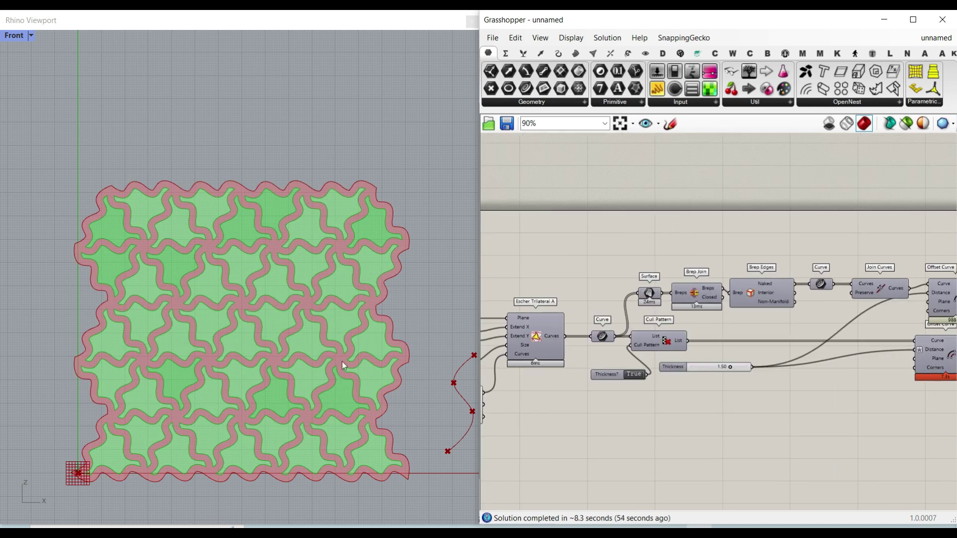
{"action": "scroll", "coordinate": [180, 362], "scroll_direction": "up", "scroll_amount": 2}
{"action": "right_click_drag", "start_coordinate": [357, 355], "coordinate": [355, 337]}
{"action": "scroll", "coordinate": [648, 366], "scroll_direction": "up", "scroll_amount": 4}
{"action": "right_click_drag", "start_coordinate": [647, 370], "coordinate": [681, 350]}
{"action": "right_click_drag", "start_coordinate": [482, 366], "coordinate": [568, 359]}
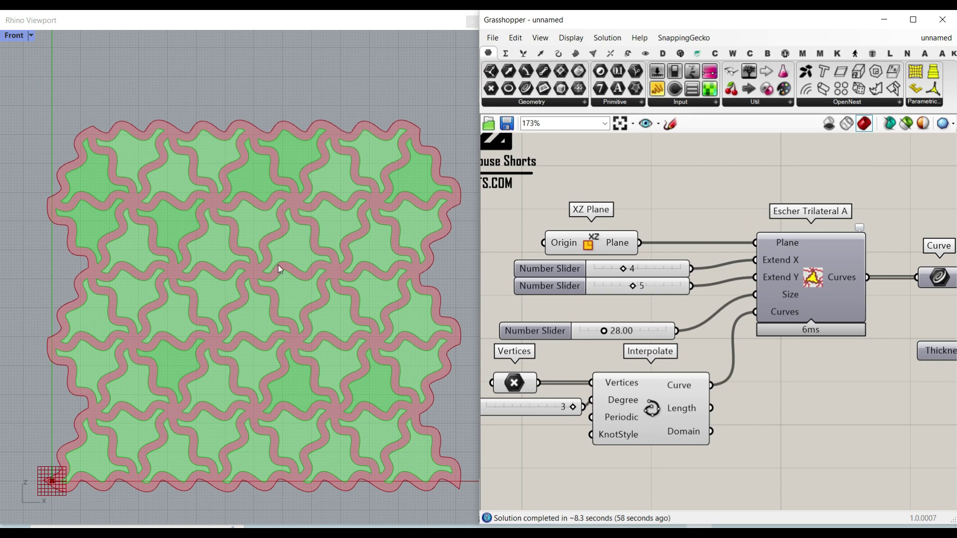
{"action": "right_click_drag", "start_coordinate": [814, 347], "coordinate": [597, 345]}
{"action": "right_click_drag", "start_coordinate": [843, 339], "coordinate": [573, 347]}
{"action": "right_click_drag", "start_coordinate": [890, 310], "coordinate": [632, 338]}
{"action": "scroll", "coordinate": [638, 338], "scroll_direction": "down", "scroll_amount": 2}
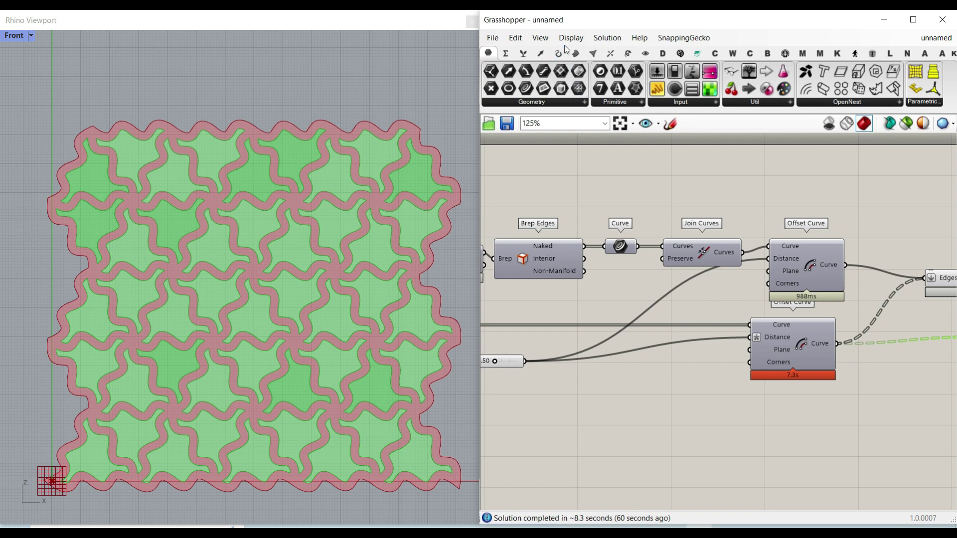
Step: Examine the cell Offset Curve's computation time and the Canvas Widgets options, including Profiler
{"action": "scroll", "coordinate": [808, 357], "scroll_direction": "up", "scroll_amount": 3}
{"action": "left_click", "coordinate": [808, 357]}
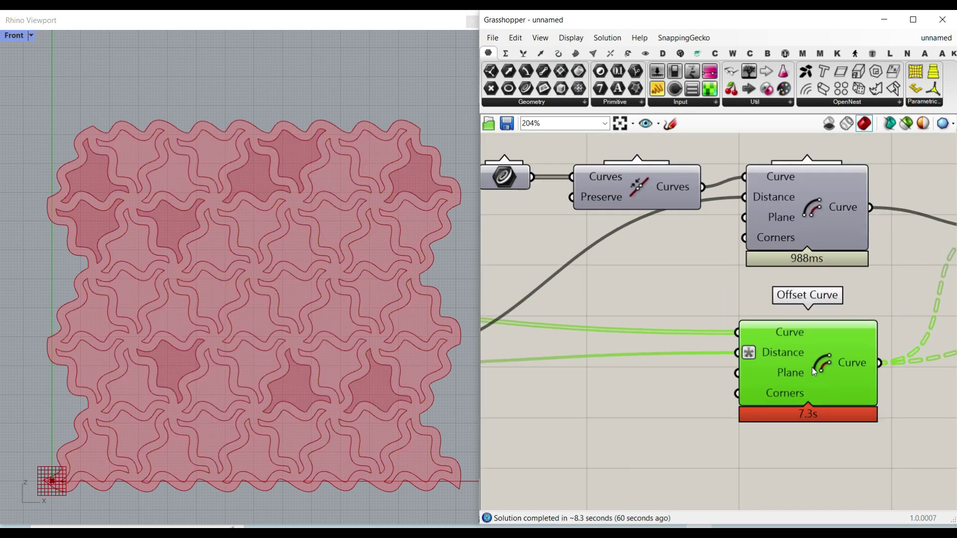
{"action": "left_click", "coordinate": [635, 272]}
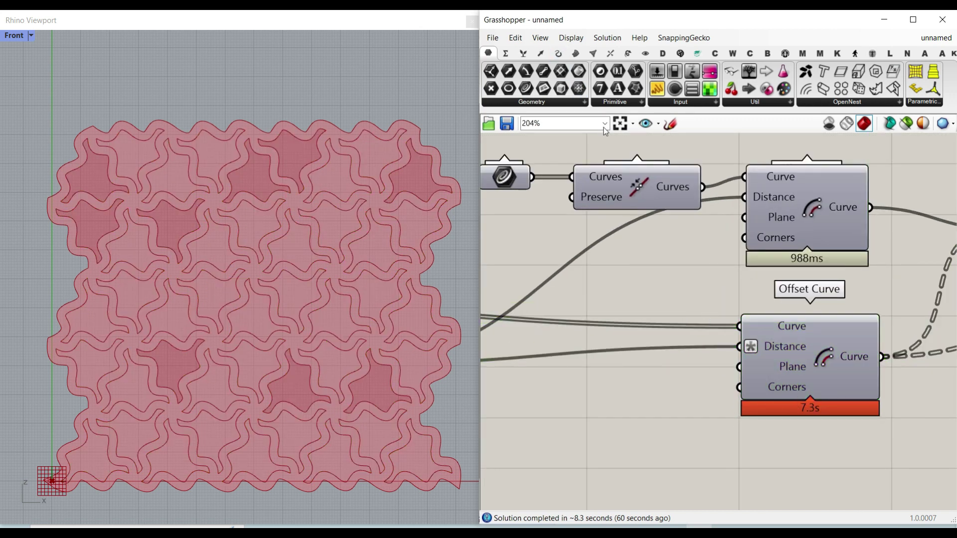
{"action": "left_click", "coordinate": [581, 38]}
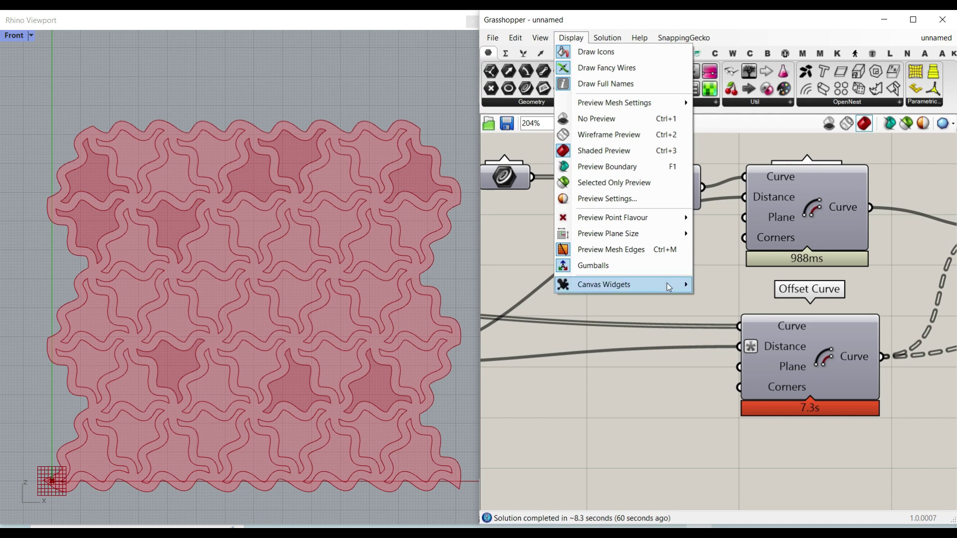
{"action": "mouse_move", "coordinate": [668, 284]}
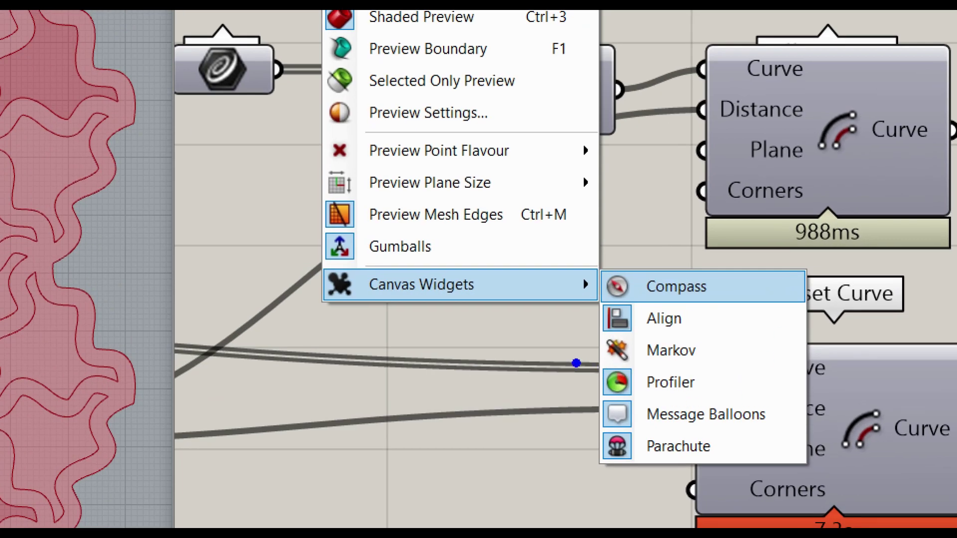
{"action": "left_click_drag", "start_coordinate": [578, 366], "coordinate": [782, 403], "text": "ctrl"}
{"action": "key", "text": "Escape"}
{"action": "right_click_drag", "start_coordinate": [832, 434], "coordinate": [734, 431]}
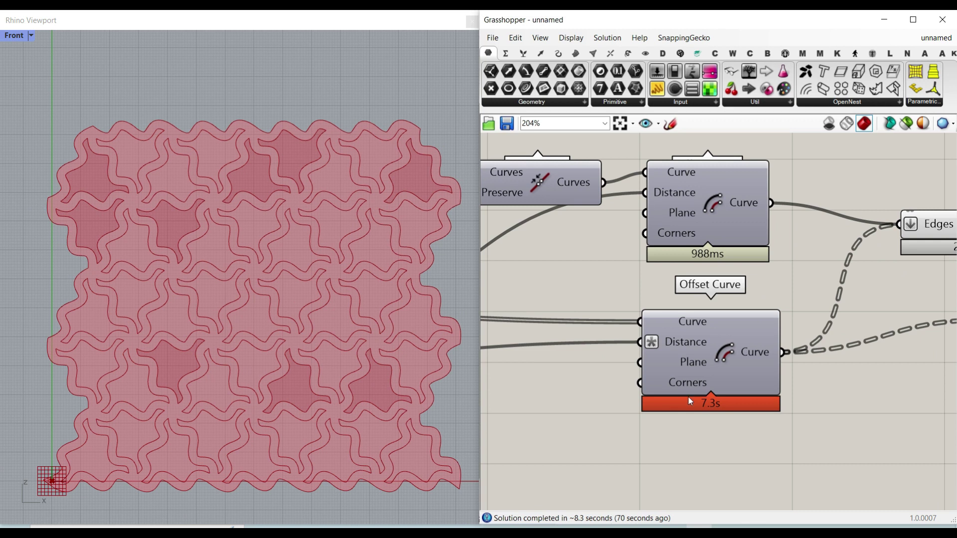
Step: Set the Thickness? toggle to False
{"action": "right_click_drag", "start_coordinate": [666, 398], "coordinate": [829, 383]}
{"action": "scroll", "coordinate": [829, 384], "scroll_direction": "down", "scroll_amount": 3}
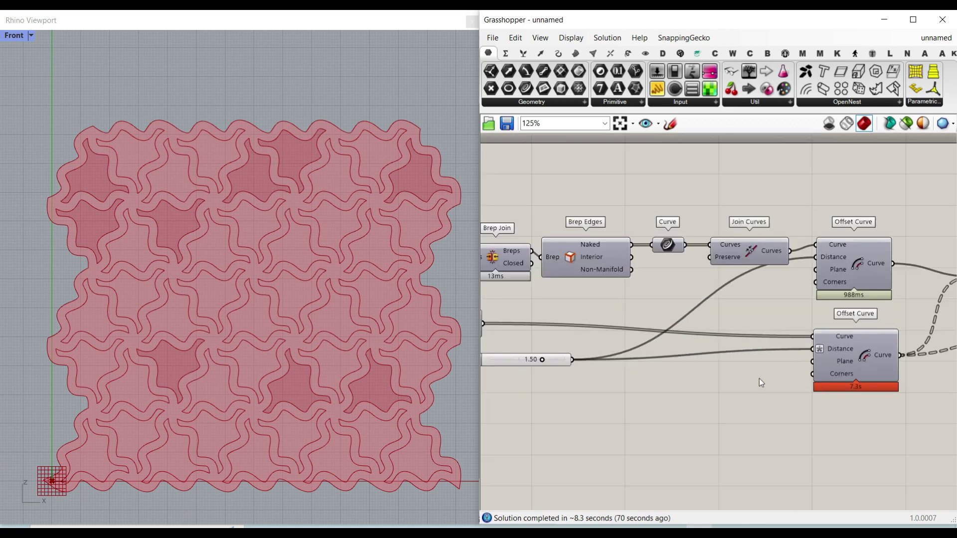
{"action": "right_click_drag", "start_coordinate": [528, 374], "coordinate": [867, 374]}
{"action": "scroll", "coordinate": [868, 373], "scroll_direction": "up", "scroll_amount": 2}
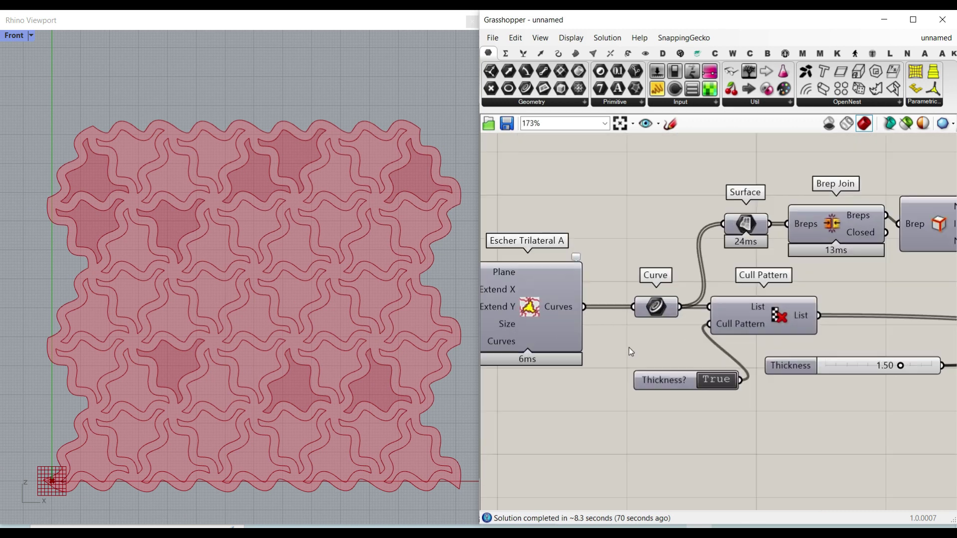
{"action": "left_click", "coordinate": [720, 384]}
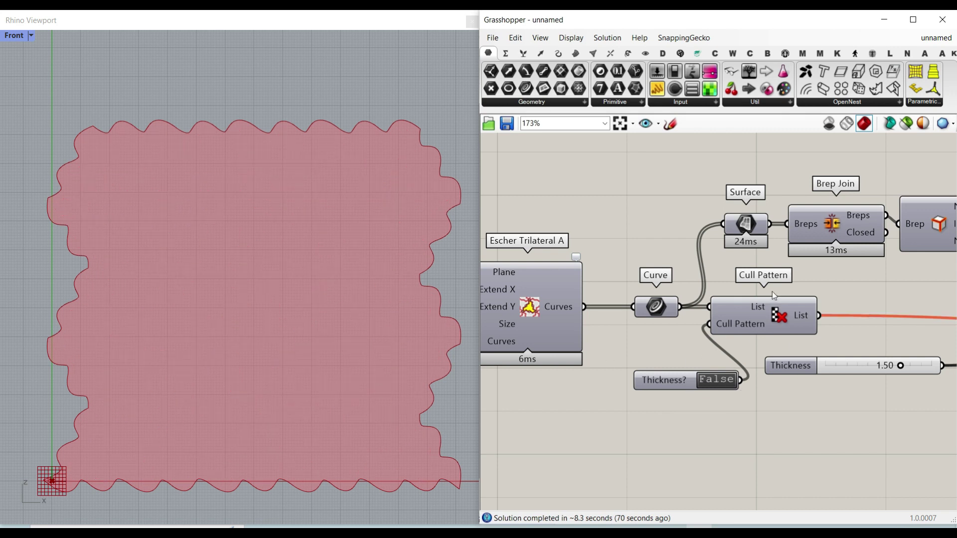
Step: Duplicate the Cull Pattern component with its input connections and place the copy below the Thickness slider
{"action": "right_click_drag", "start_coordinate": [759, 336], "coordinate": [733, 316]}
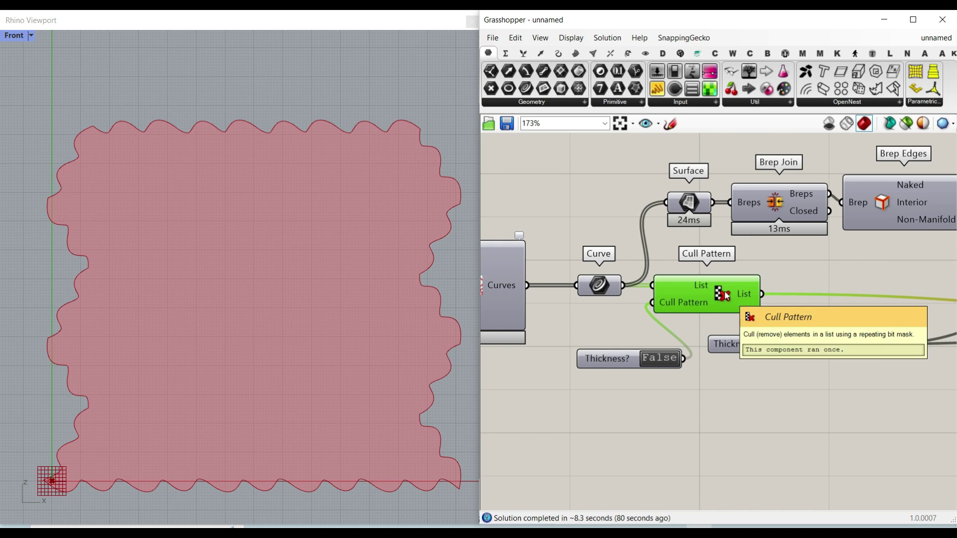
{"action": "left_click_drag", "start_coordinate": [726, 296], "coordinate": [740, 417], "text": "alt"}
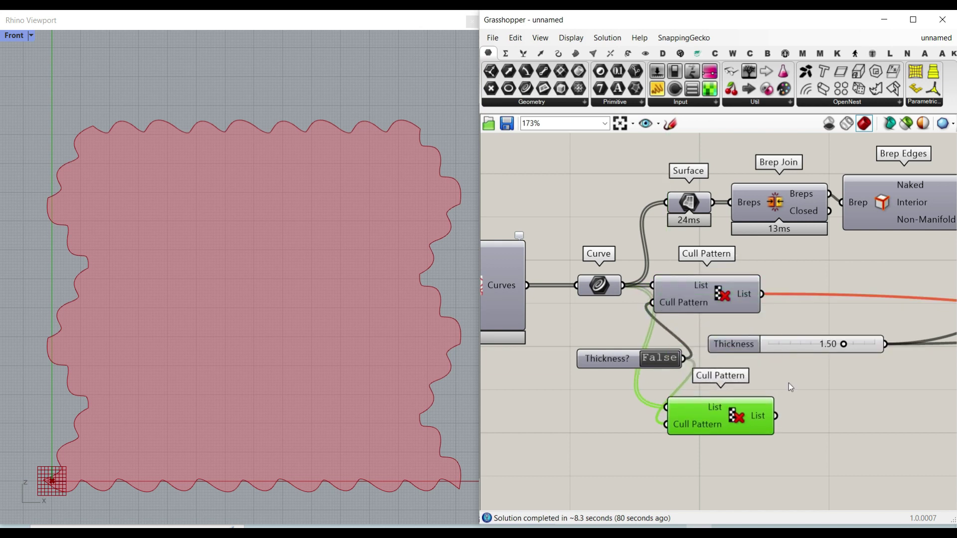
Step: Enable the preview of the duplicated Cull Pattern component and invert its Cull Pattern input
{"action": "right_click", "coordinate": [734, 409]}
{"action": "left_click", "coordinate": [783, 430]}
{"action": "scroll", "coordinate": [676, 433], "scroll_direction": "up", "scroll_amount": 3}
{"action": "right_click", "coordinate": [659, 361]}
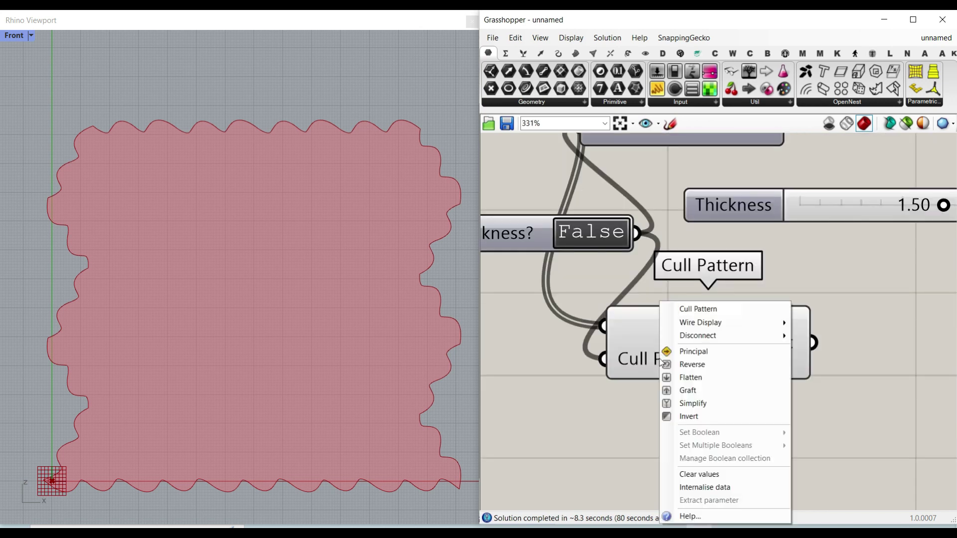
{"action": "left_click", "coordinate": [718, 419]}
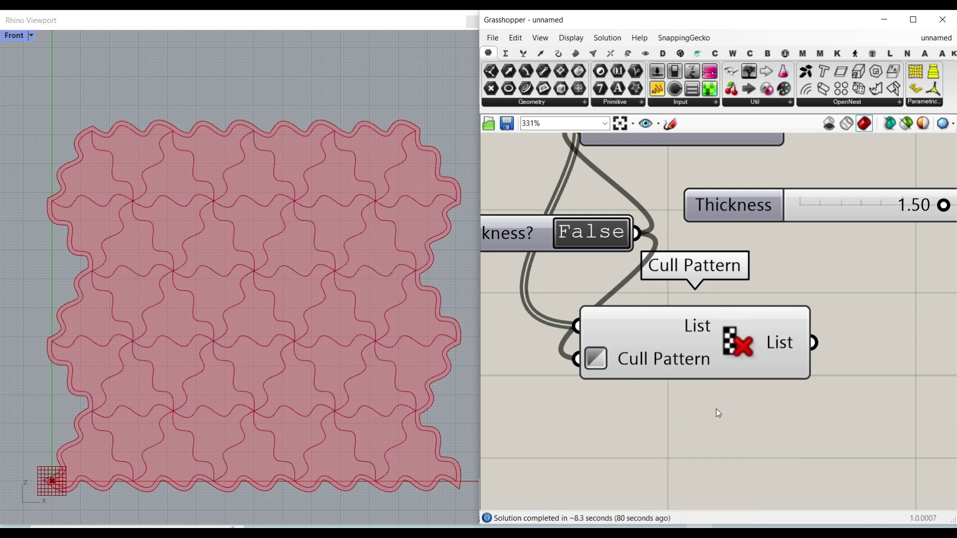
{"action": "scroll", "coordinate": [672, 377], "scroll_direction": "down", "scroll_amount": 3}
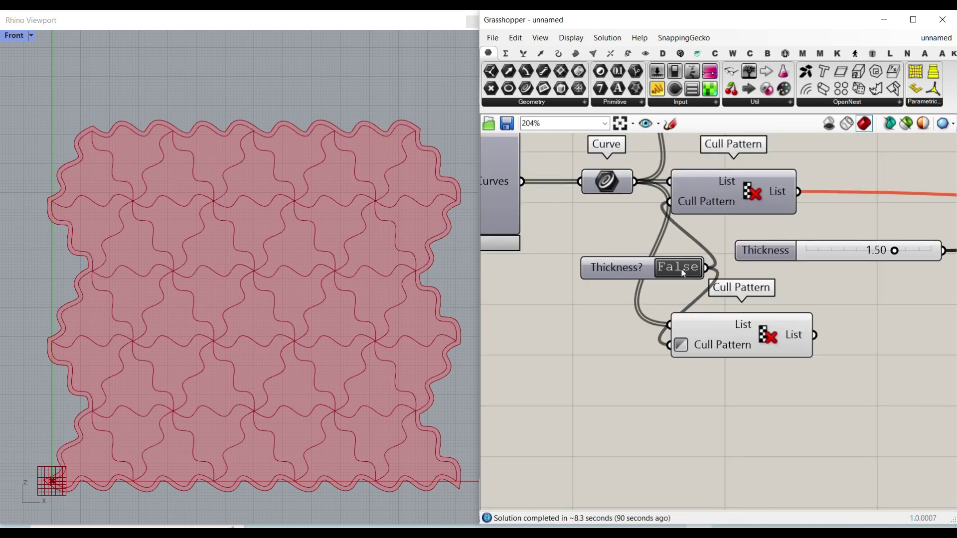
Step: Compare the two Cull Pattern components and move the inverted copy slightly further down and to the right
{"action": "scroll", "coordinate": [624, 282], "scroll_direction": "down", "scroll_amount": 4}
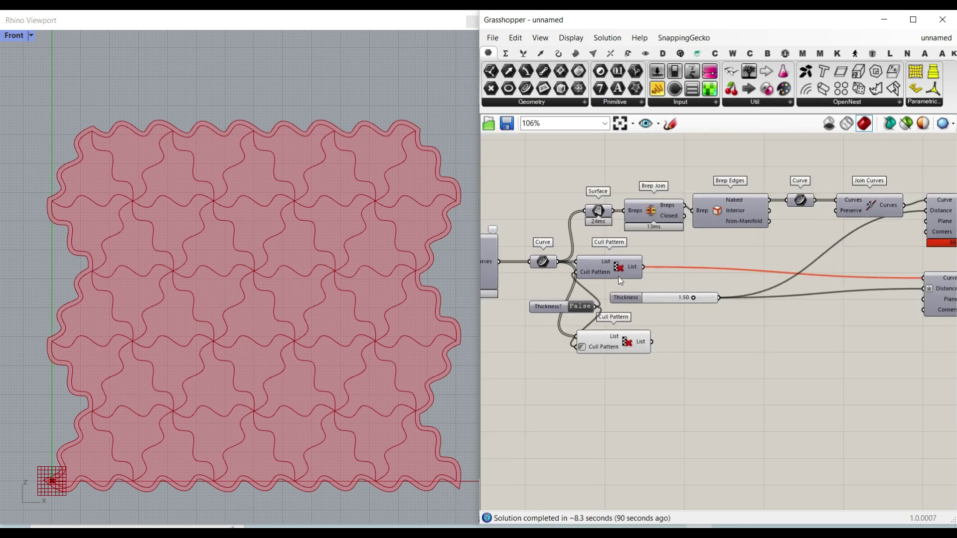
{"action": "scroll", "coordinate": [839, 282], "scroll_direction": "up", "scroll_amount": 2}
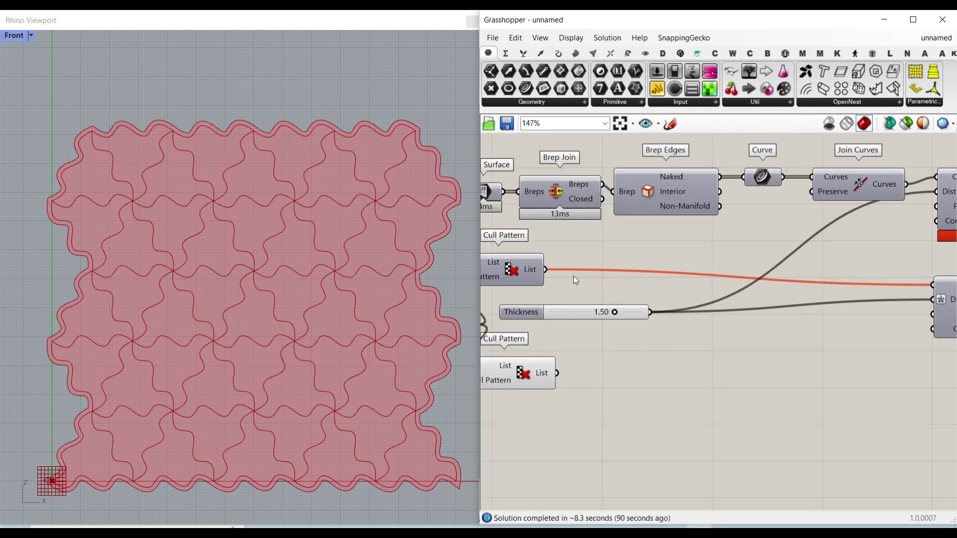
{"action": "right_click_drag", "start_coordinate": [642, 275], "coordinate": [776, 293]}
{"action": "scroll", "coordinate": [663, 380], "scroll_direction": "up", "scroll_amount": 4}
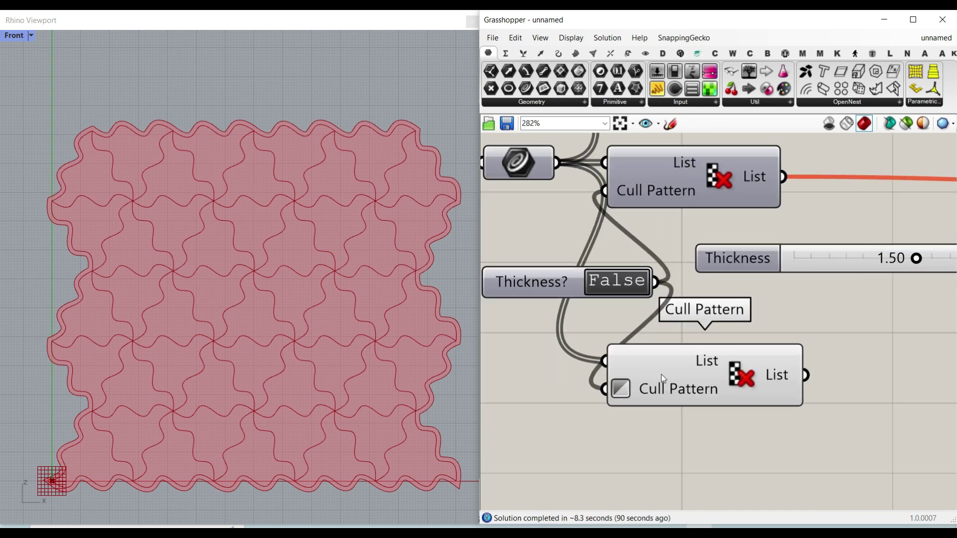
{"action": "left_click_drag", "start_coordinate": [705, 379], "coordinate": [722, 393]}
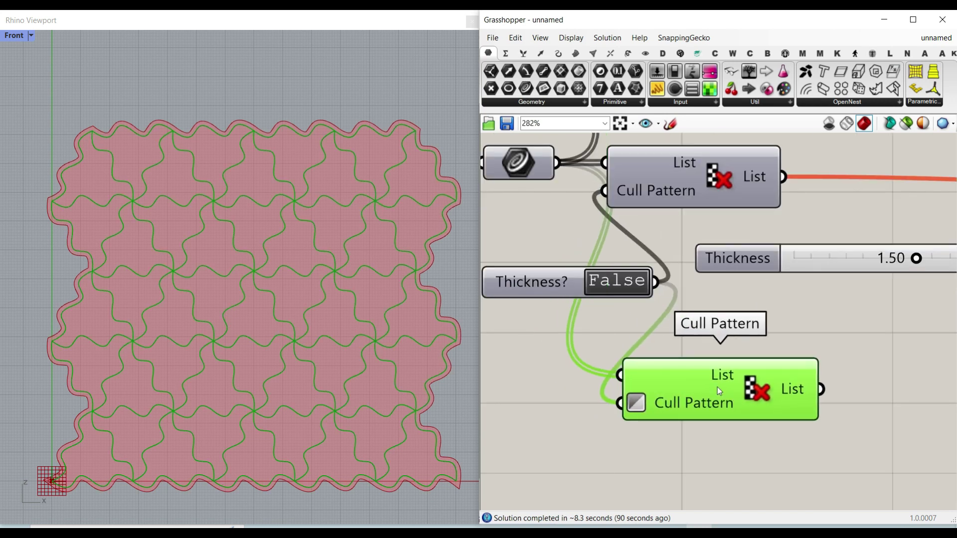
{"action": "scroll", "coordinate": [757, 392], "scroll_direction": "down", "scroll_amount": 1}
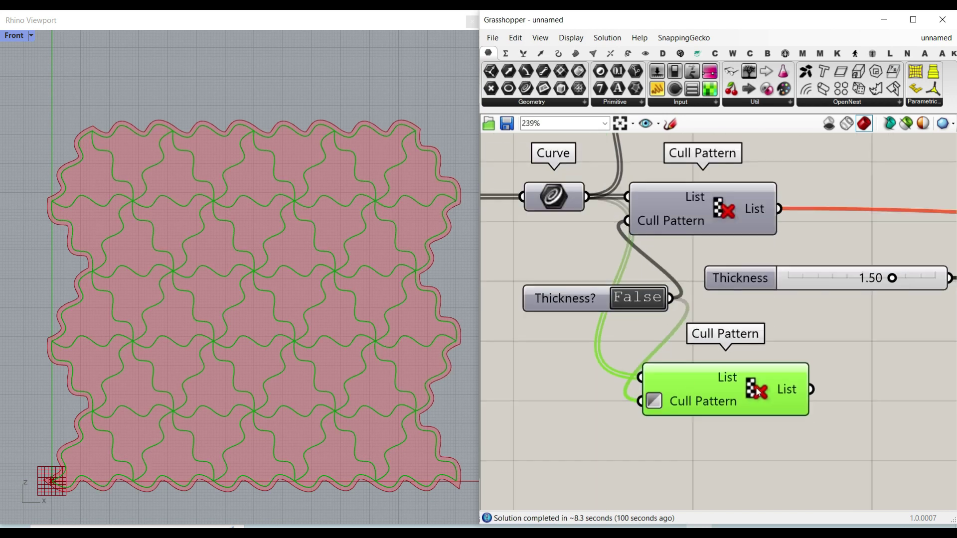
{"action": "scroll", "coordinate": [716, 218], "scroll_direction": "up", "scroll_amount": 1}
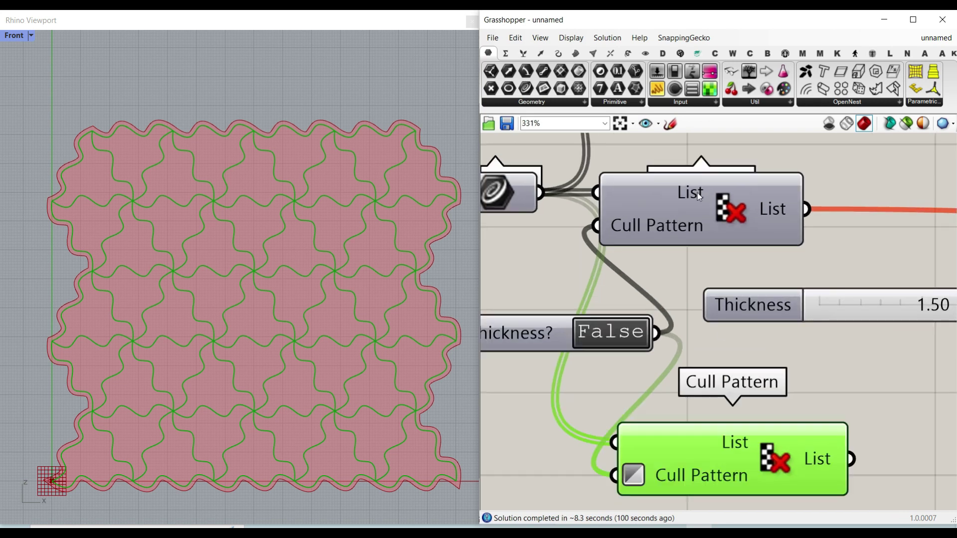
{"action": "right_click_drag", "start_coordinate": [655, 225], "coordinate": [637, 249]}
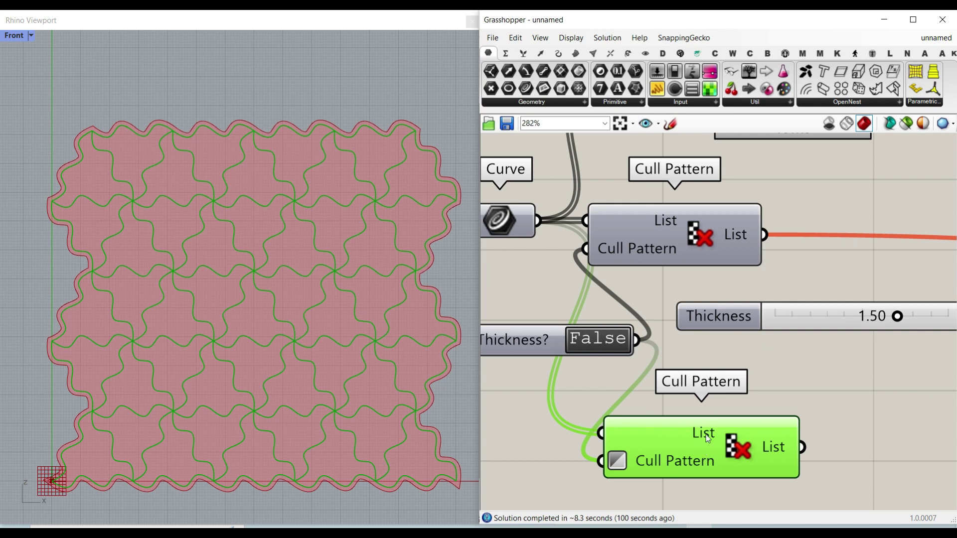
Step: Set the Interpolate component's degree slider to 1
{"action": "right_click_drag", "start_coordinate": [565, 358], "coordinate": [815, 348]}
{"action": "scroll", "coordinate": [613, 351], "scroll_direction": "down", "scroll_amount": 6}
{"action": "scroll", "coordinate": [703, 313], "scroll_direction": "up", "scroll_amount": 5}
{"action": "right_click_drag", "start_coordinate": [610, 420], "coordinate": [716, 379]}
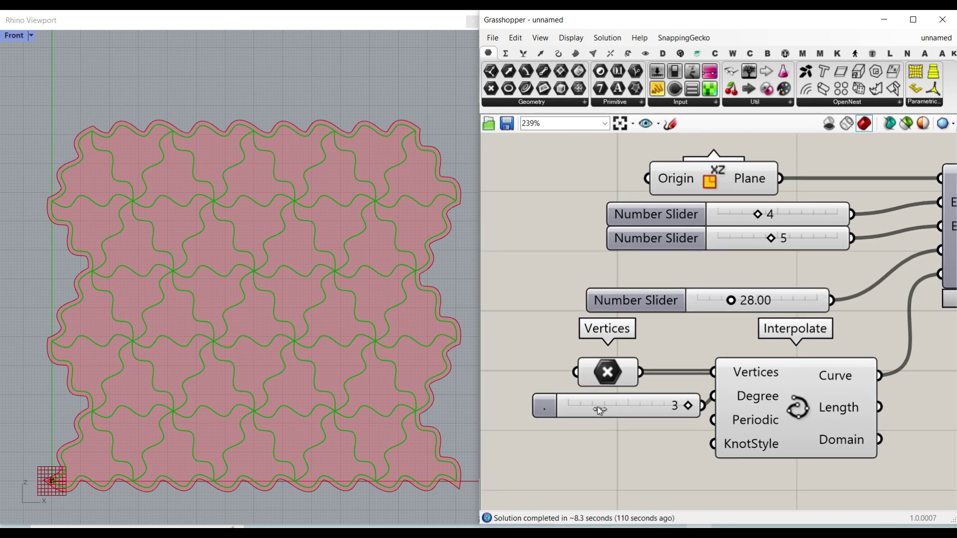
{"action": "left_click_drag", "start_coordinate": [600, 410], "coordinate": [571, 411]}
Step: Reshape the edge curve by moving its upper middle vertex to the right and its lower middle vertex to the left
{"action": "scroll", "coordinate": [434, 371], "scroll_direction": "down", "scroll_amount": 3}
{"action": "scroll", "coordinate": [434, 367], "scroll_direction": "up", "scroll_amount": 5}
{"action": "left_click", "coordinate": [614, 372]}
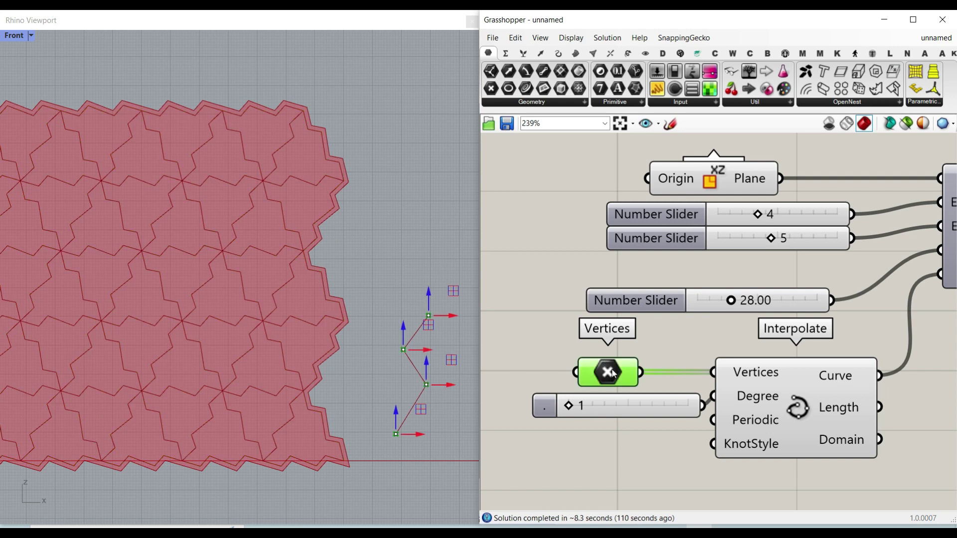
{"action": "scroll", "coordinate": [446, 365], "scroll_direction": "up", "scroll_amount": 6}
{"action": "left_click_drag", "start_coordinate": [384, 337], "coordinate": [439, 337]}
{"action": "left_click_drag", "start_coordinate": [422, 404], "coordinate": [359, 401]}
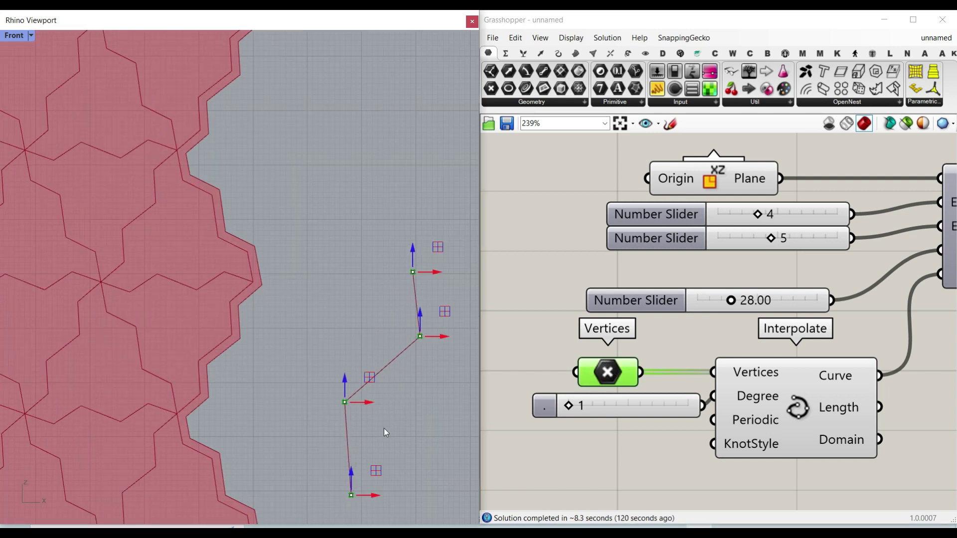
Step: Replace the Vertices with three newly picked points beside the tiling and move the middle one so the curve bends to the right
{"action": "right_click", "coordinate": [604, 372]}
{"action": "left_click", "coordinate": [630, 445]}
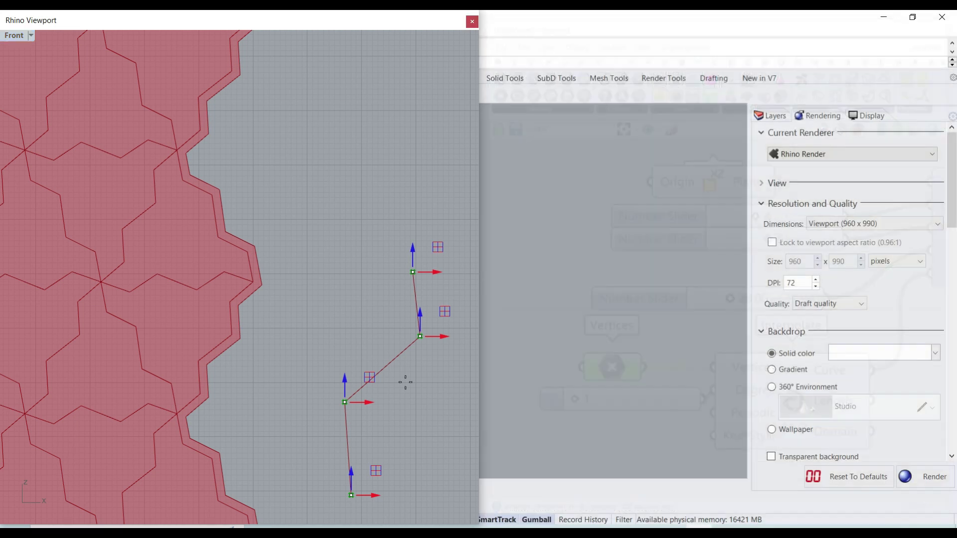
{"action": "left_click", "coordinate": [378, 442]}
{"action": "left_click", "coordinate": [318, 342]}
{"action": "left_click", "coordinate": [356, 273]}
{"action": "key", "text": "Return"}
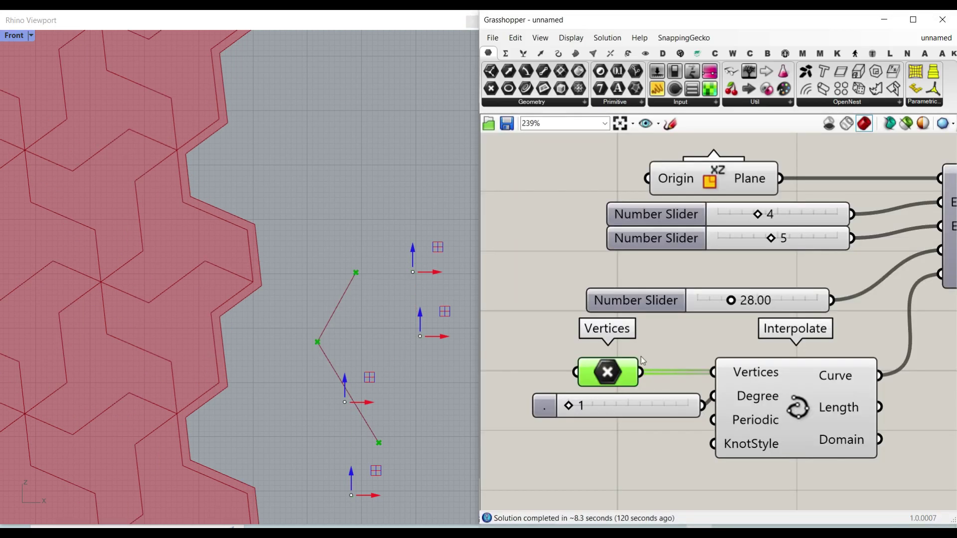
{"action": "left_click_drag", "start_coordinate": [343, 342], "coordinate": [444, 339]}
Step: Set the Interpolate component's degree slider to 3
{"action": "left_click_drag", "start_coordinate": [571, 406], "coordinate": [660, 407]}
{"action": "scroll", "coordinate": [241, 301], "scroll_direction": "down", "scroll_amount": 7}
{"action": "right_click_drag", "start_coordinate": [232, 314], "coordinate": [409, 349]}
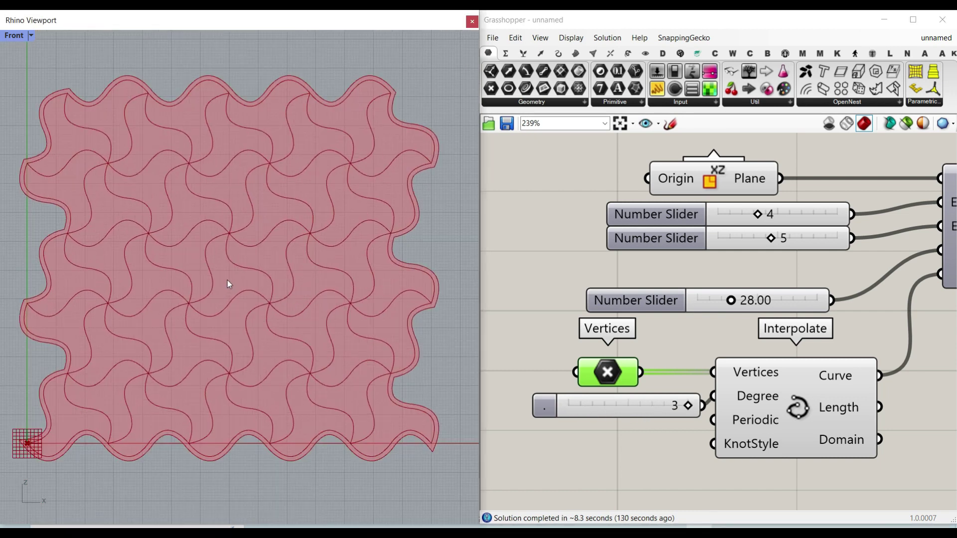
Step: Set the Extend Y slider of the Escher Trilateral A component to 8
{"action": "scroll", "coordinate": [230, 284], "scroll_direction": "up", "scroll_amount": 2}
{"action": "scroll", "coordinate": [682, 324], "scroll_direction": "down", "scroll_amount": 5}
{"action": "right_click_drag", "start_coordinate": [878, 371], "coordinate": [726, 374]}
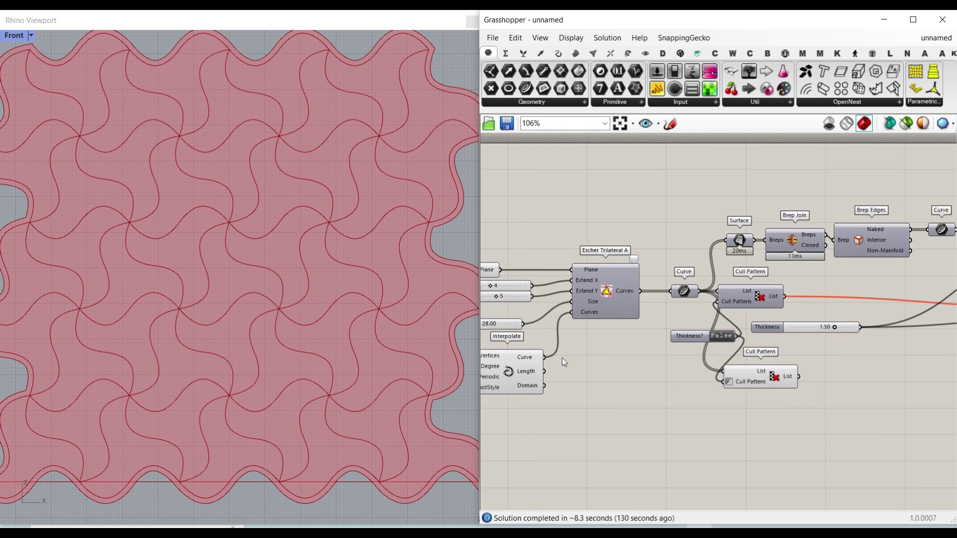
{"action": "scroll", "coordinate": [410, 303], "scroll_direction": "down", "scroll_amount": 2}
{"action": "scroll", "coordinate": [720, 315], "scroll_direction": "up", "scroll_amount": 5}
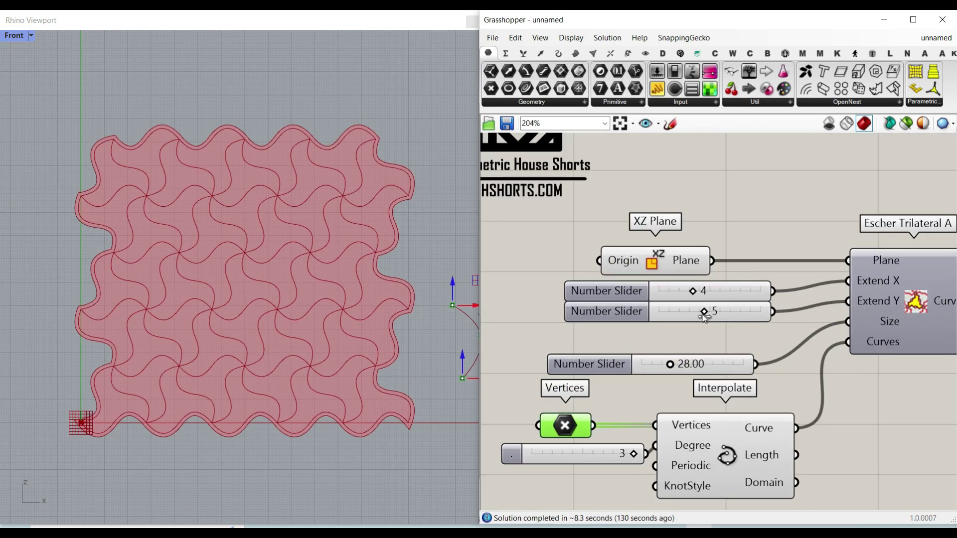
{"action": "left_click_drag", "start_coordinate": [719, 314], "coordinate": [737, 314]}
Step: Set the Thickness? toggle to True
{"action": "scroll", "coordinate": [286, 329], "scroll_direction": "down", "scroll_amount": 2}
{"action": "right_click_drag", "start_coordinate": [286, 329], "coordinate": [288, 333]}
{"action": "scroll", "coordinate": [288, 329], "scroll_direction": "up", "scroll_amount": 2}
{"action": "right_click_drag", "start_coordinate": [775, 332], "coordinate": [591, 331]}
{"action": "scroll", "coordinate": [591, 330], "scroll_direction": "down", "scroll_amount": 2}
{"action": "right_click_drag", "start_coordinate": [877, 363], "coordinate": [648, 353]}
{"action": "scroll", "coordinate": [648, 353], "scroll_direction": "up", "scroll_amount": 3}
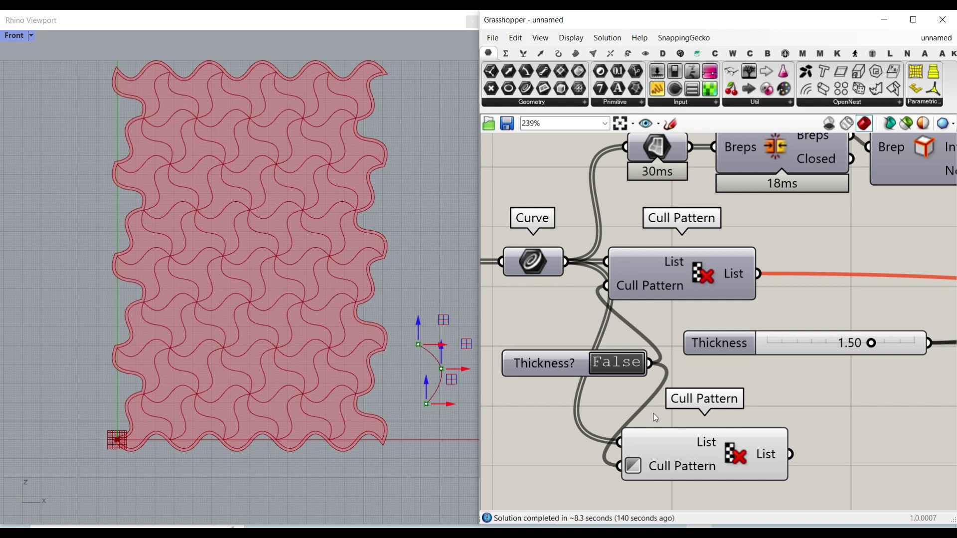
{"action": "left_click", "coordinate": [616, 362]}
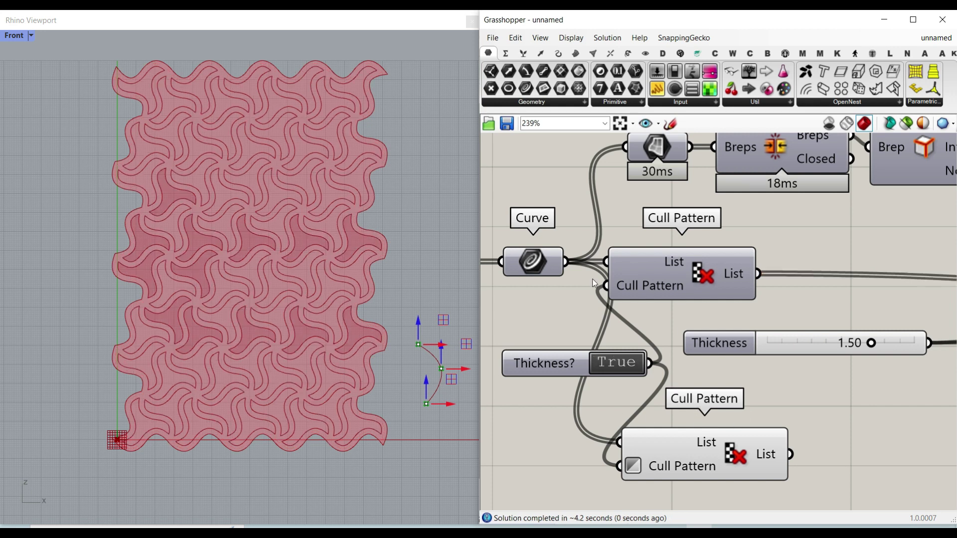
Step: Bake the frame geometry from the Boundary Surfaces component to Layer 01
{"action": "scroll", "coordinate": [692, 319], "scroll_direction": "down", "scroll_amount": 4}
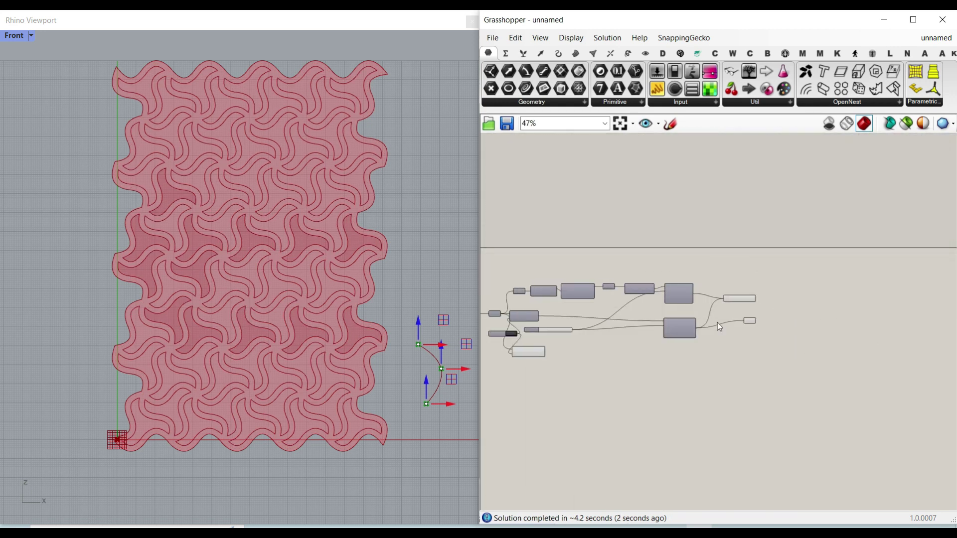
{"action": "scroll", "coordinate": [751, 298], "scroll_direction": "up", "scroll_amount": 3}
{"action": "right_click", "coordinate": [789, 287]}
{"action": "left_click", "coordinate": [808, 307]}
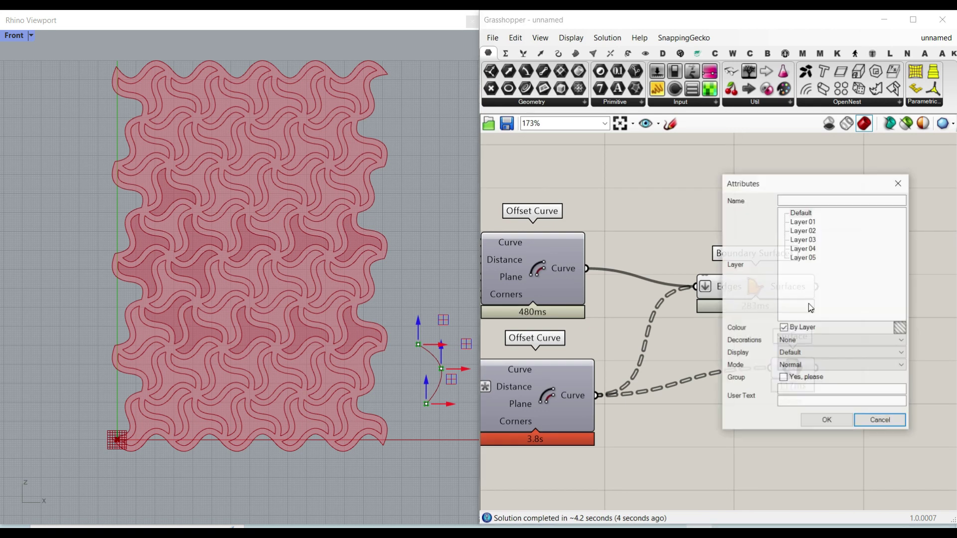
{"action": "left_click", "coordinate": [803, 221]}
{"action": "left_click", "coordinate": [811, 419]}
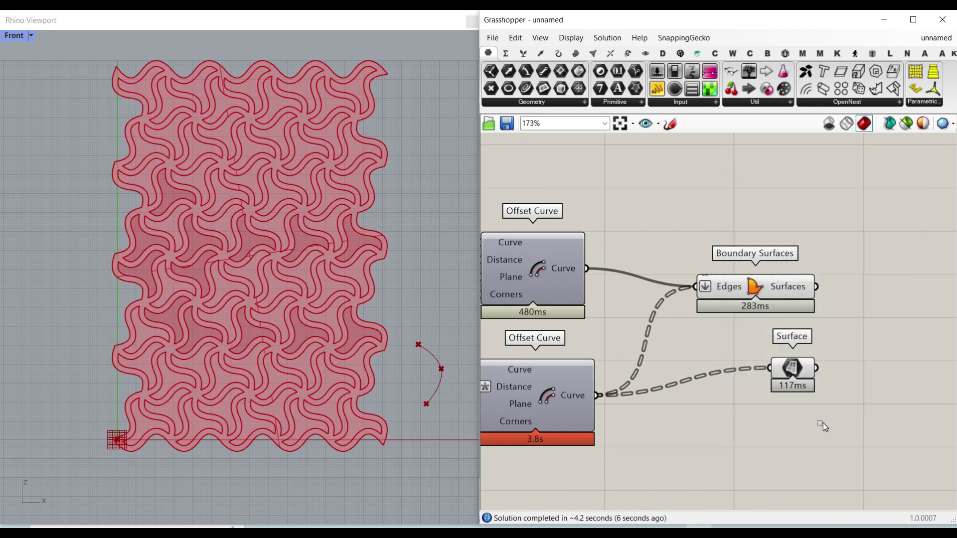
Step: Bake the cell geometry from the Surface component to Layer 02
{"action": "right_click", "coordinate": [791, 280]}
{"action": "left_click", "coordinate": [826, 327]}
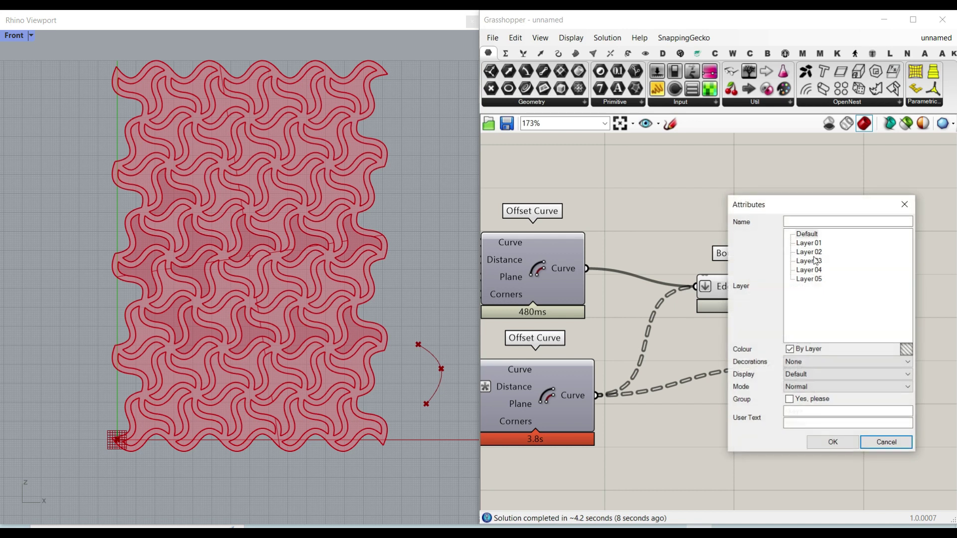
{"action": "left_click", "coordinate": [809, 252]}
{"action": "left_click", "coordinate": [830, 443]}
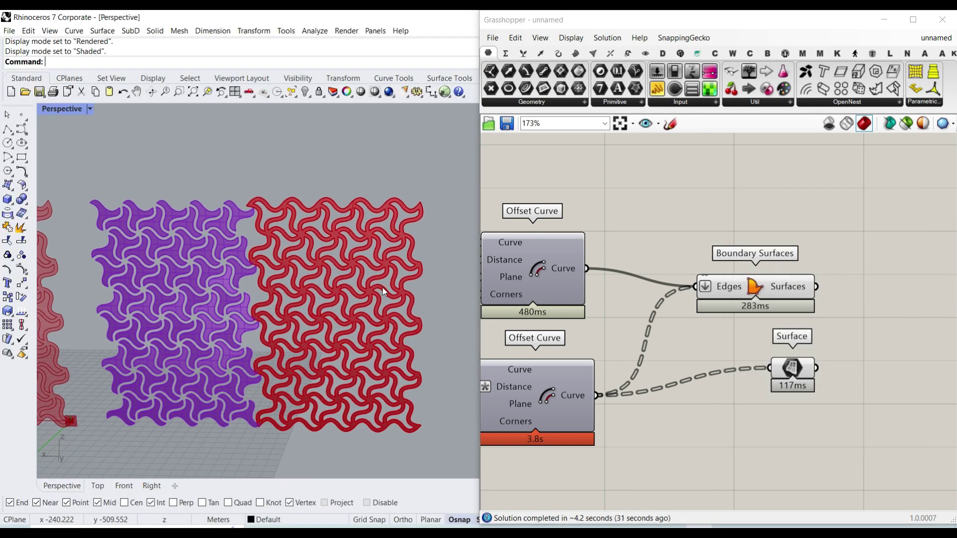
Step: Examine the baked frames and cells beside the live tiling preview in the Perspective view, along with the Grasshopper definition
{"action": "scroll", "coordinate": [323, 303], "scroll_direction": "up", "scroll_amount": 5}
{"action": "scroll", "coordinate": [323, 303], "scroll_direction": "down", "scroll_amount": 5}
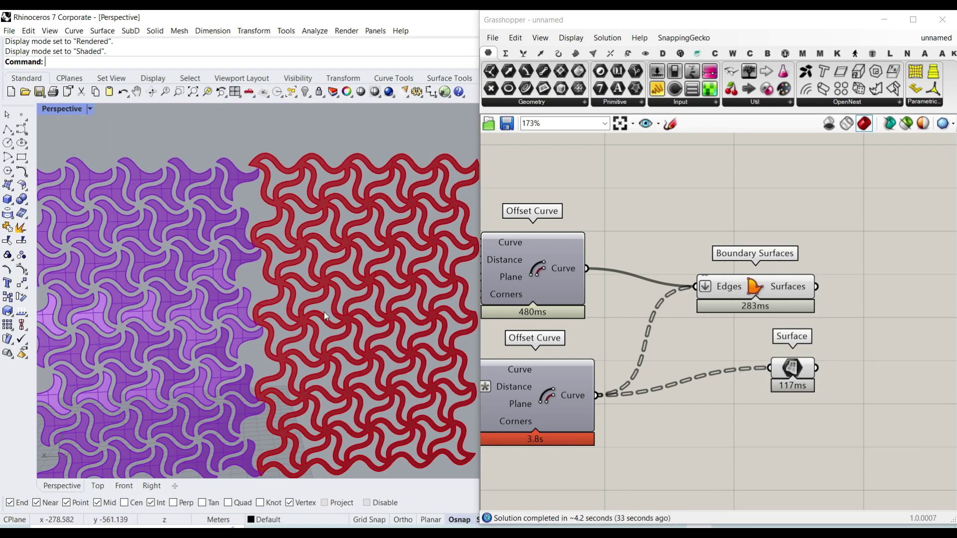
{"action": "scroll", "coordinate": [772, 283], "scroll_direction": "down", "scroll_amount": 4}
{"action": "scroll", "coordinate": [771, 283], "scroll_direction": "down", "scroll_amount": 2}
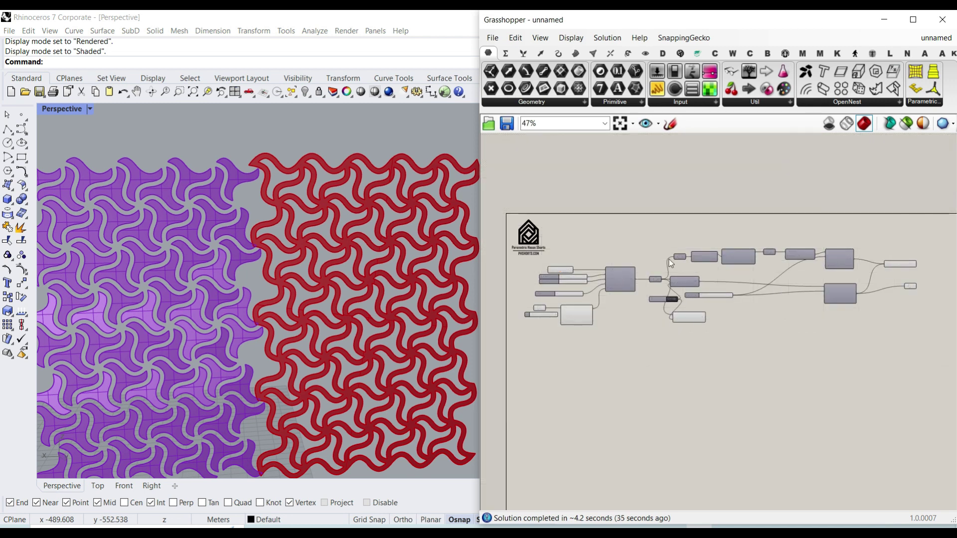
{"action": "scroll", "coordinate": [200, 299], "scroll_direction": "down", "scroll_amount": 3}
{"action": "scroll", "coordinate": [91, 324], "scroll_direction": "up", "scroll_amount": 8}
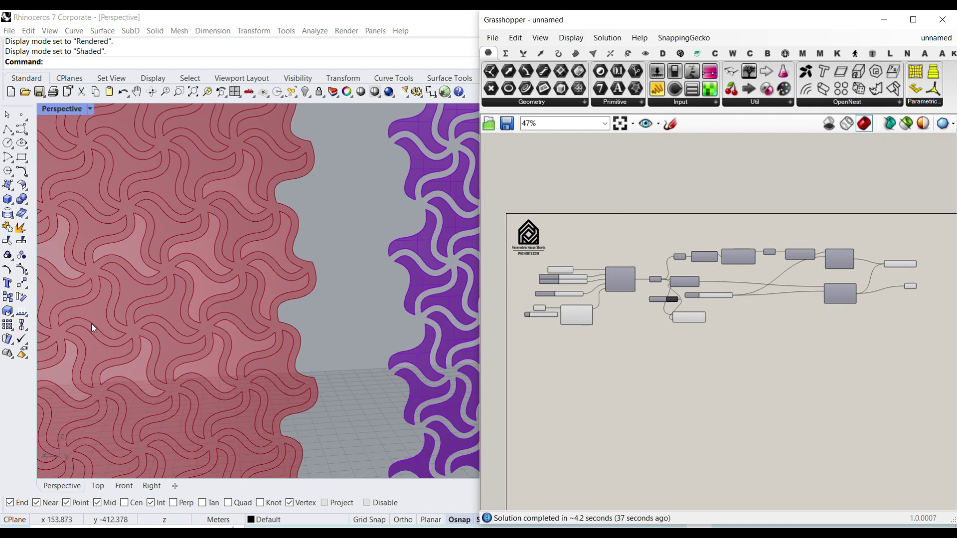
{"action": "scroll", "coordinate": [710, 297], "scroll_direction": "up", "scroll_amount": 6}
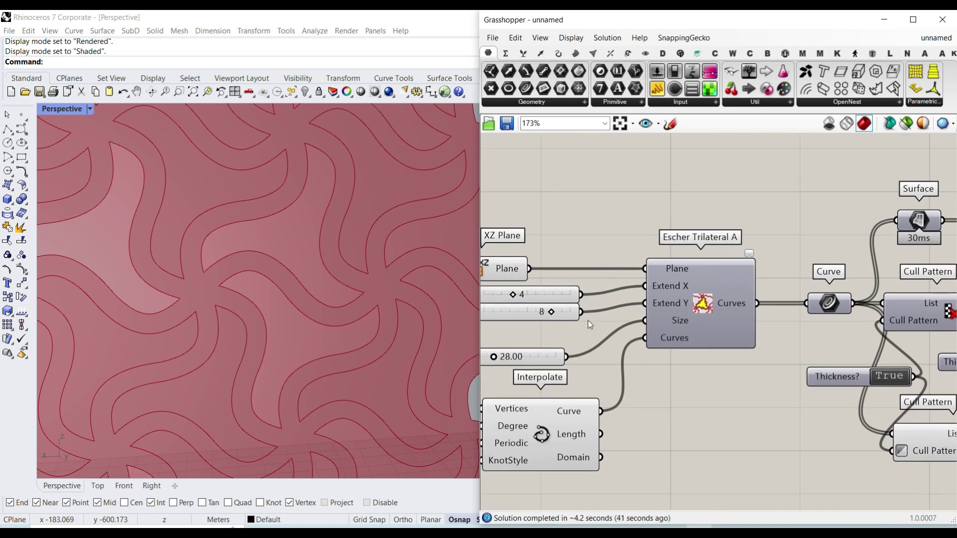
{"action": "scroll", "coordinate": [306, 306], "scroll_direction": "down", "scroll_amount": 6}
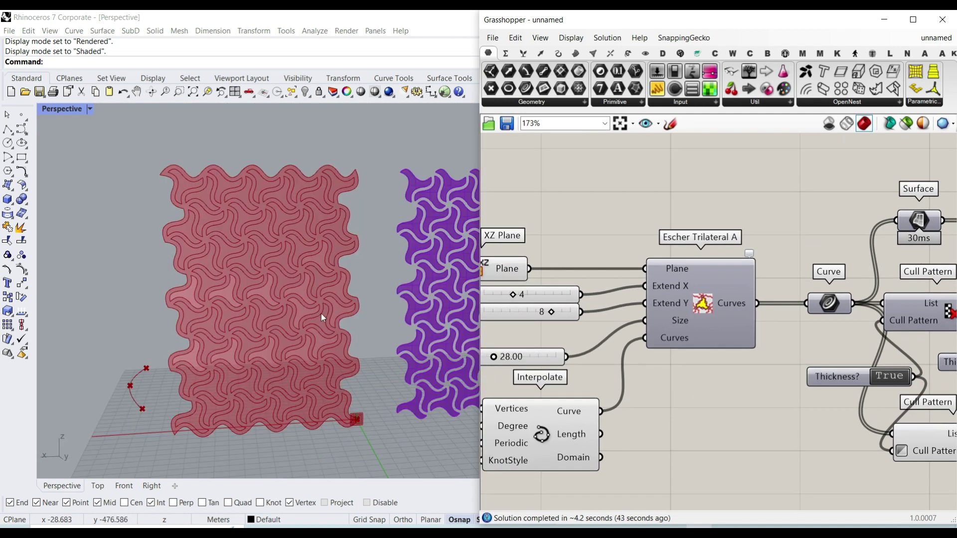
{"action": "scroll", "coordinate": [321, 313], "scroll_direction": "down", "scroll_amount": 5}
{"action": "scroll", "coordinate": [255, 331], "scroll_direction": "up", "scroll_amount": 6}
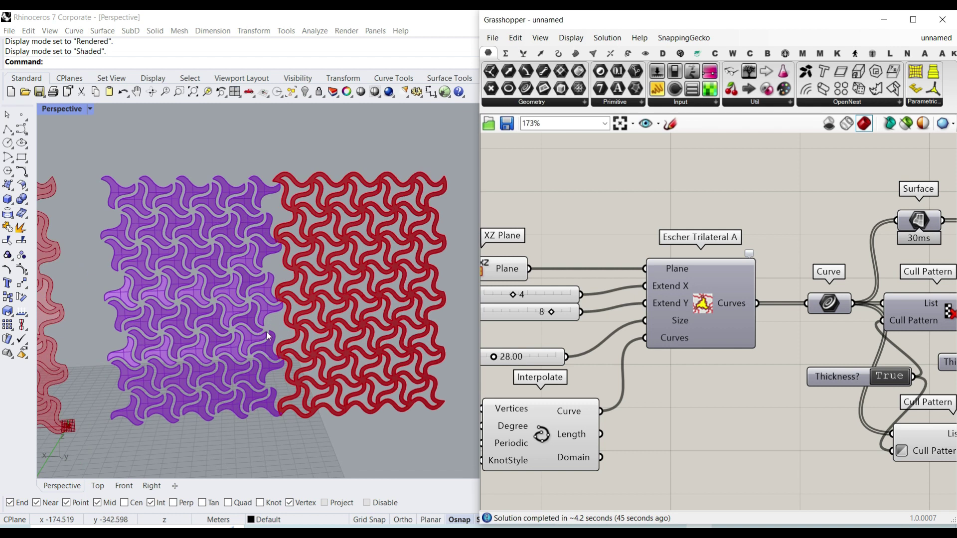